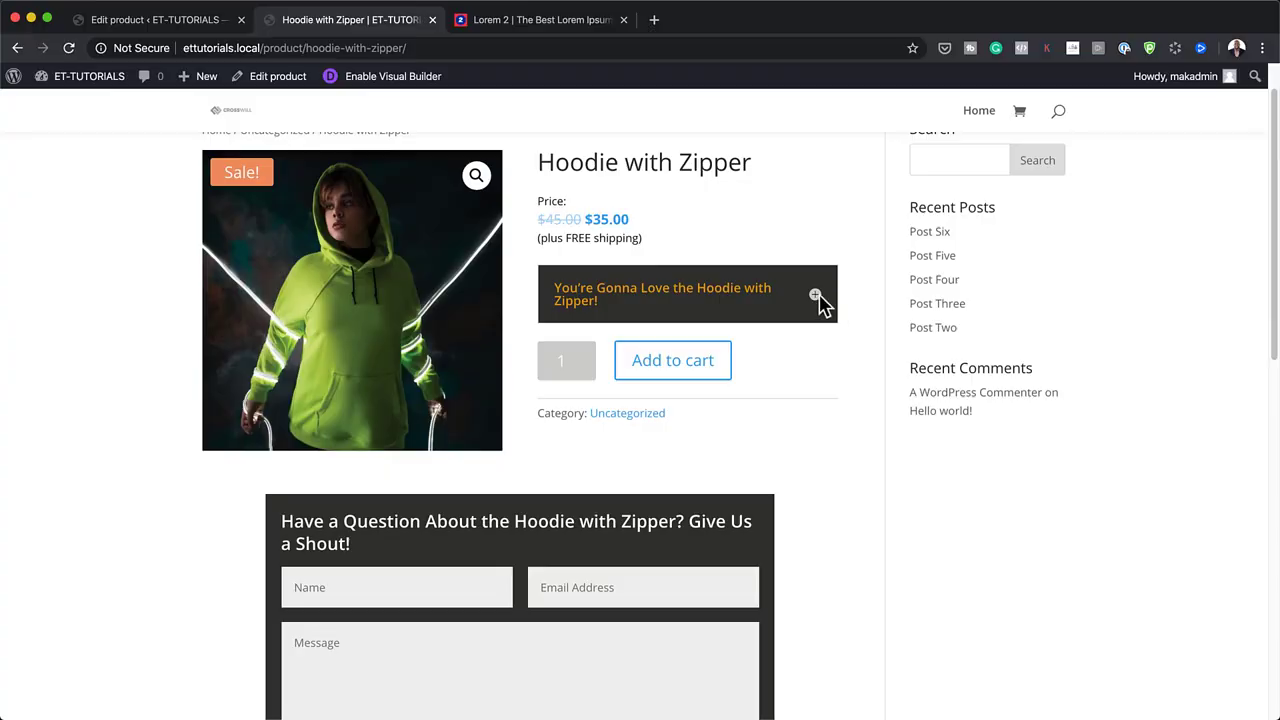
Expand and collapse the "You're Gonna Love the Hoodie with Zipper!" toggle on the finished product page.
left_click(816, 297)
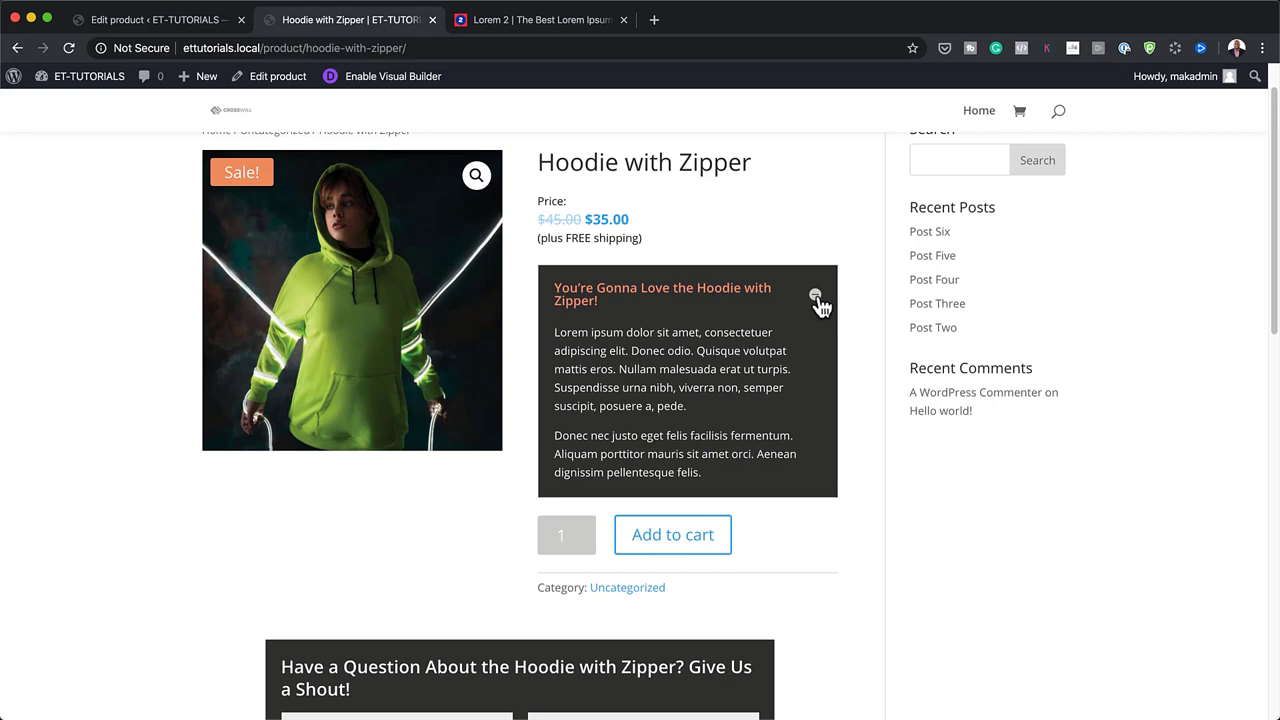
left_click(817, 298)
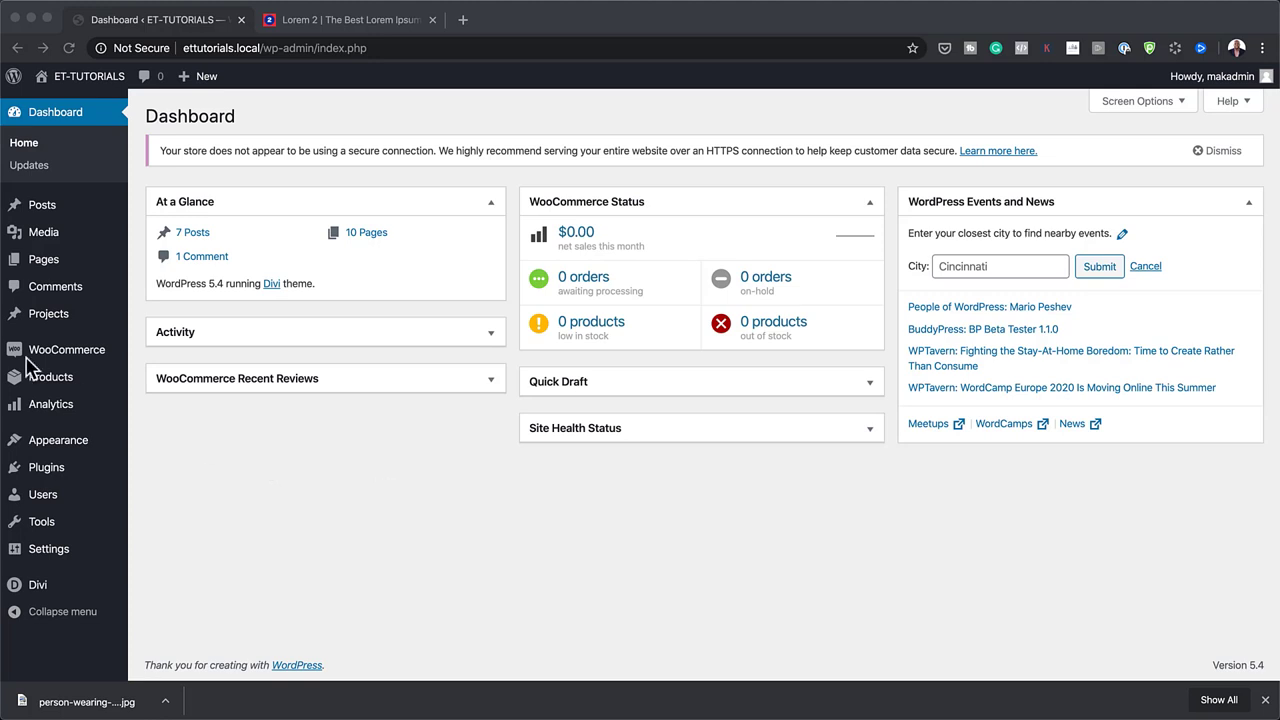
Start a new product in the store and name it "Hoodie with Zipper".
mouse_move(43, 380)
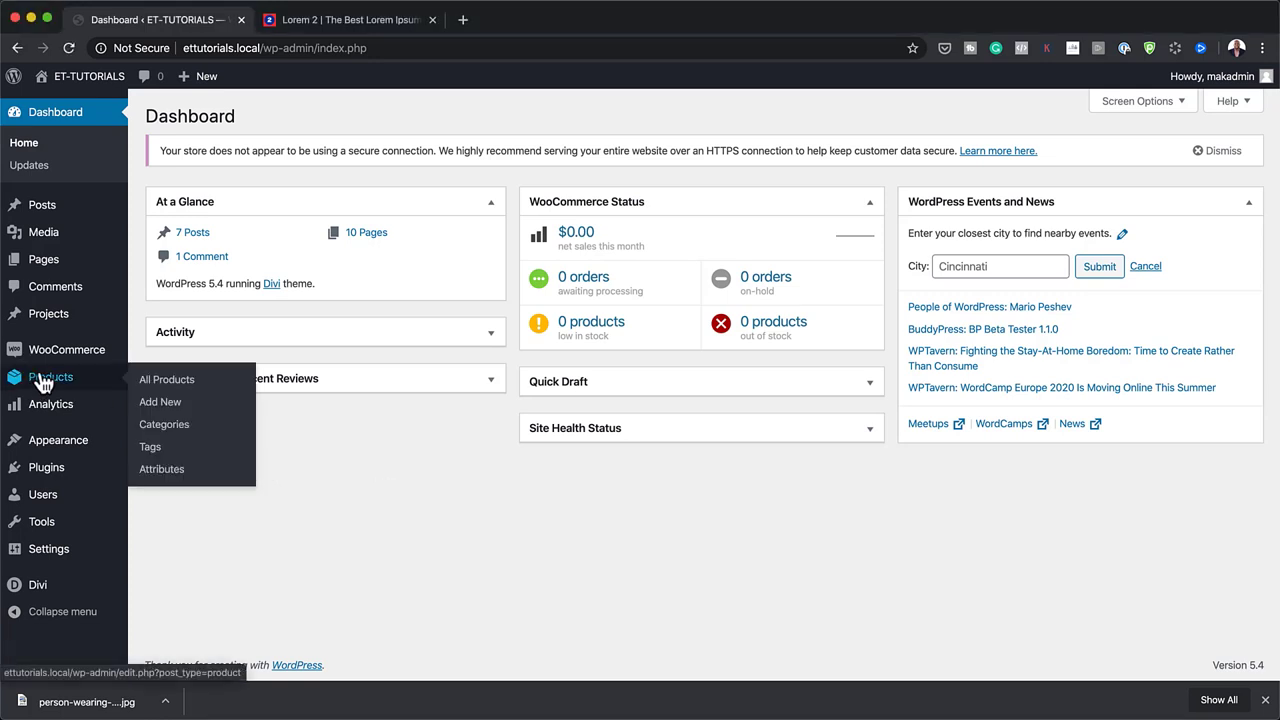
left_click(151, 408)
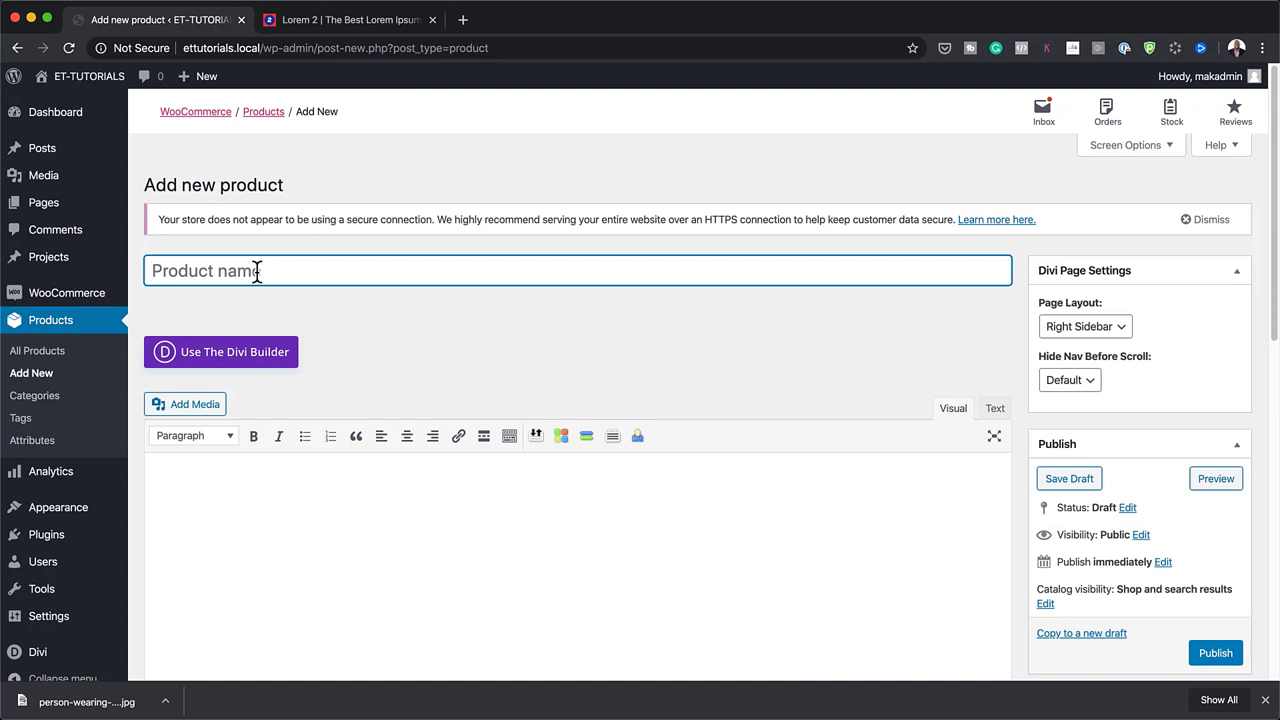
type("Hoodie")
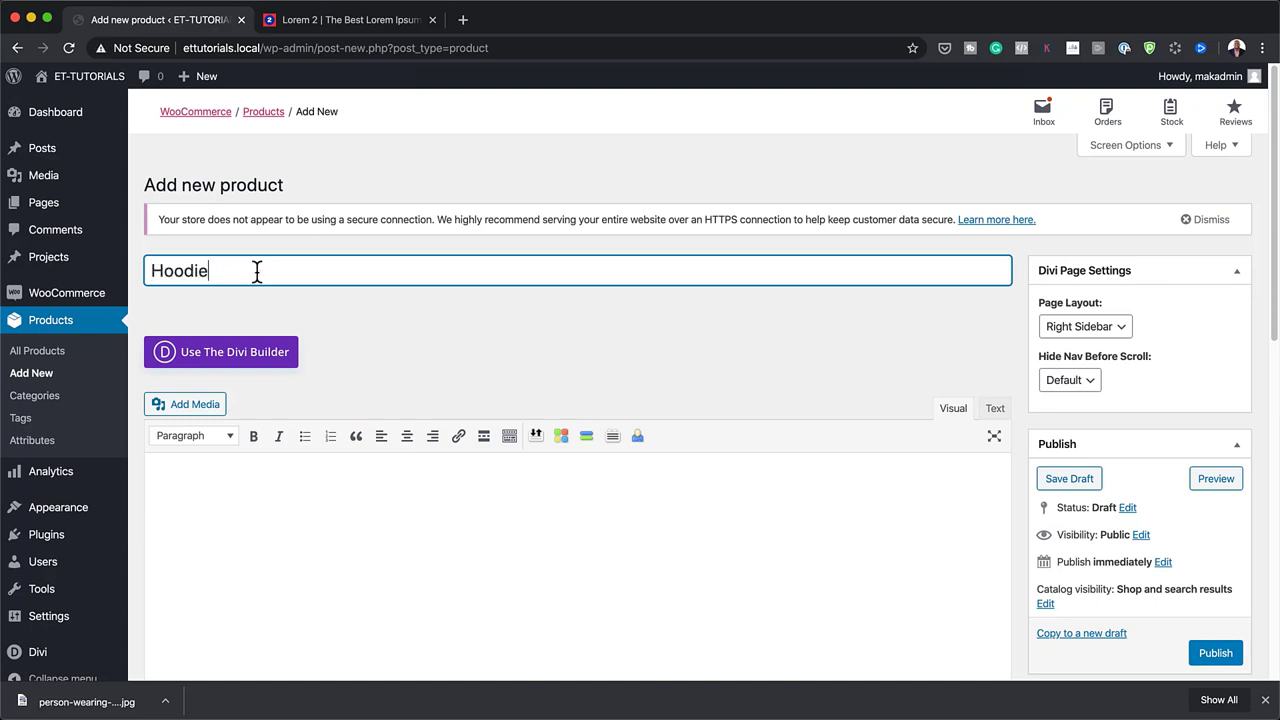
type(" with Zipper")
Fill the product's main description with two paragraphs of lorem ipsum placeholder text.
scroll(268, 480, "down", 1)
left_click(255, 452)
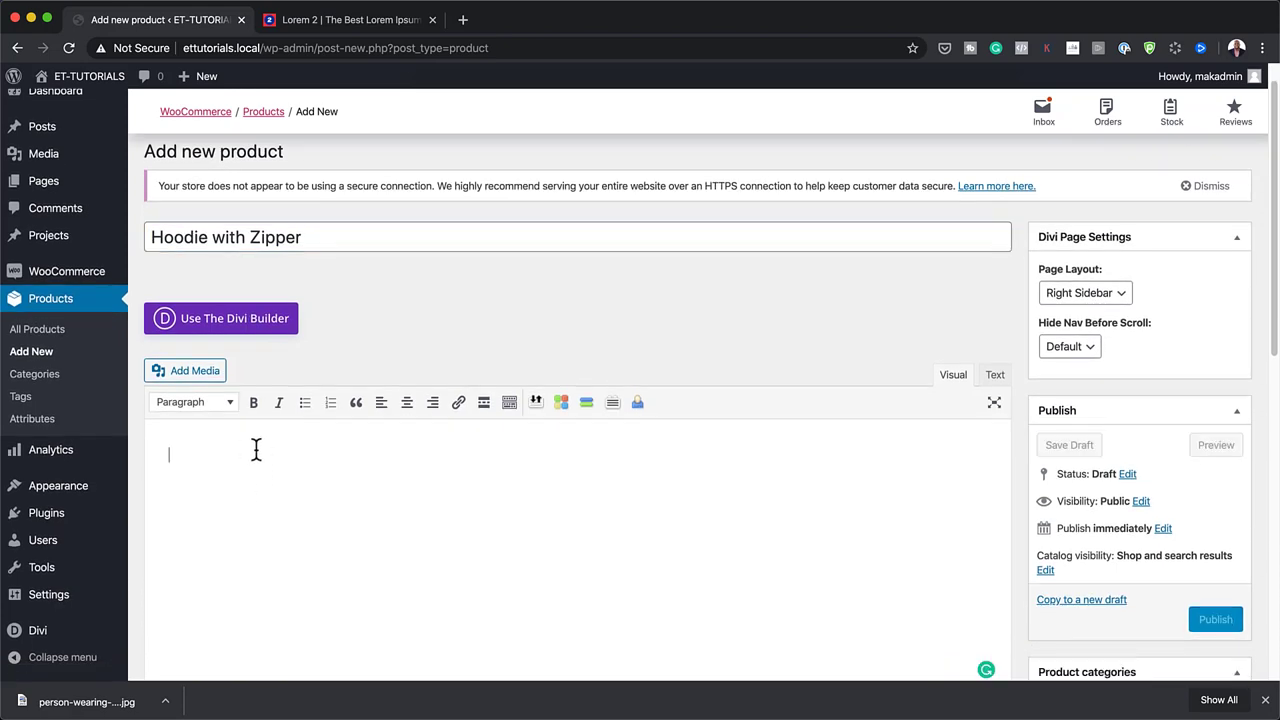
type("Lorem ipsum dolor sit amet, consectetuer adipiscing elit. Donec odio. Quisque volutpat mattis eros. Nullam malesuada erat ut turpis. Suspendisse urna nibh, viverra non, semper suscipit, posuere a, pede.  Donec nec justo eget felis facilisis fermentum. Aliquam porttitor mauris sit amet orci. Aenean dignissim pellentesque felis.")
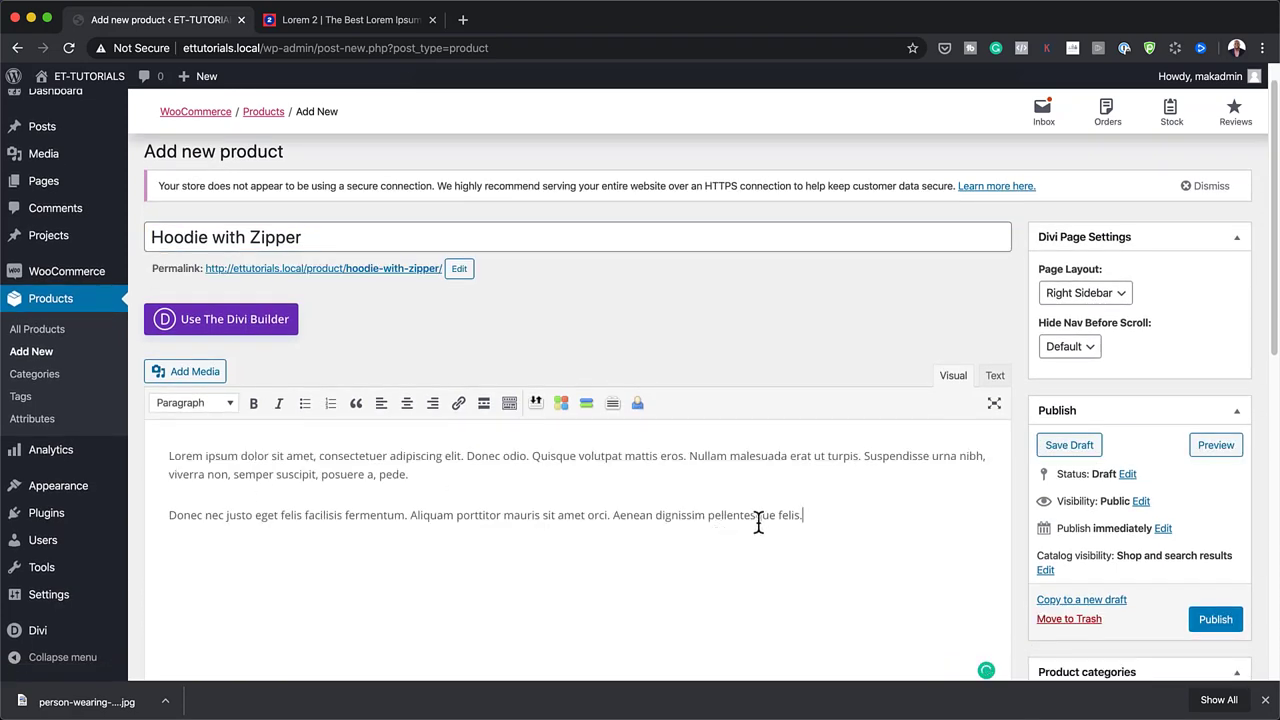
Set the regular price to 45 and the sale price to 35 dollars, and publish the product.
scroll(758, 519, "down", 1)
scroll(758, 516, "down", 5)
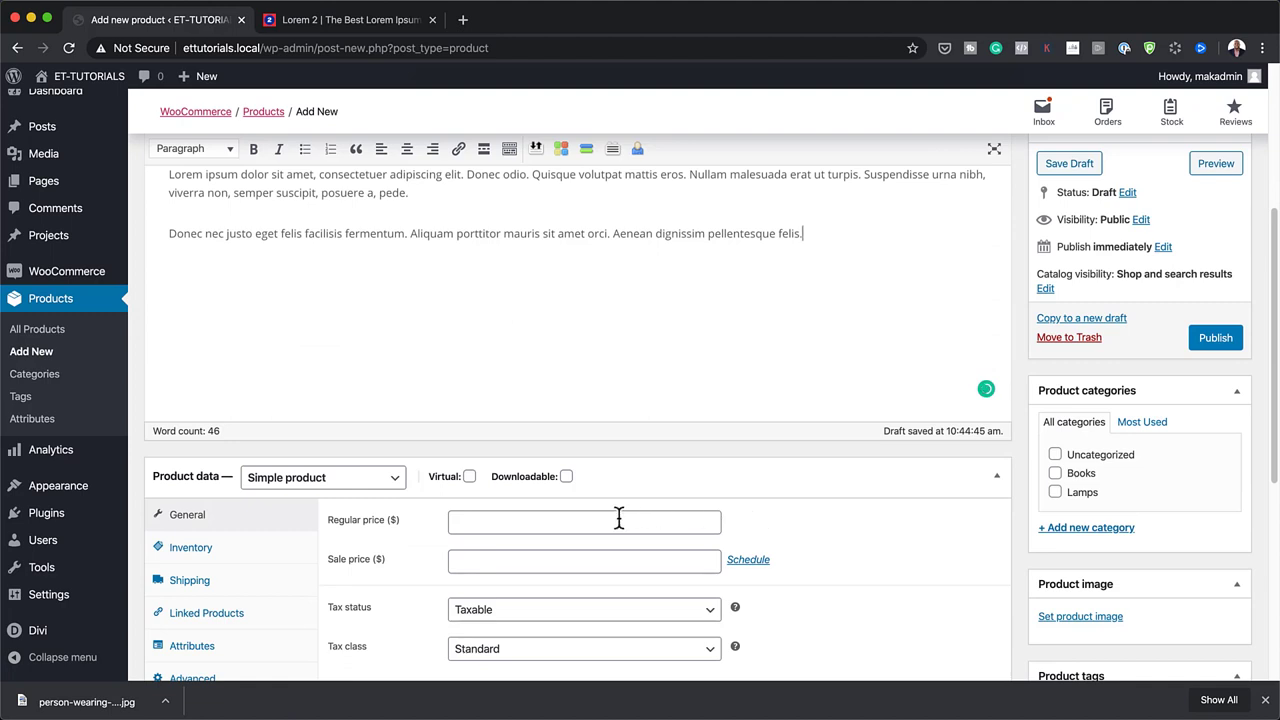
left_click(573, 522)
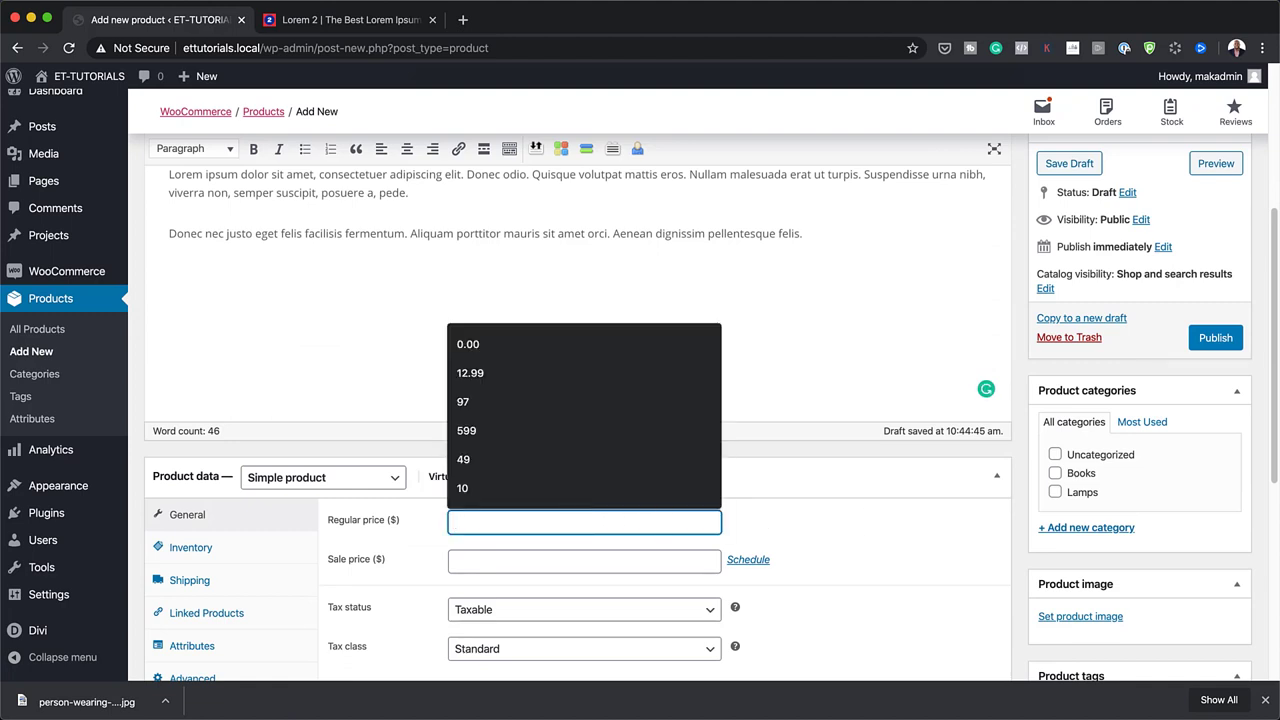
type("35")
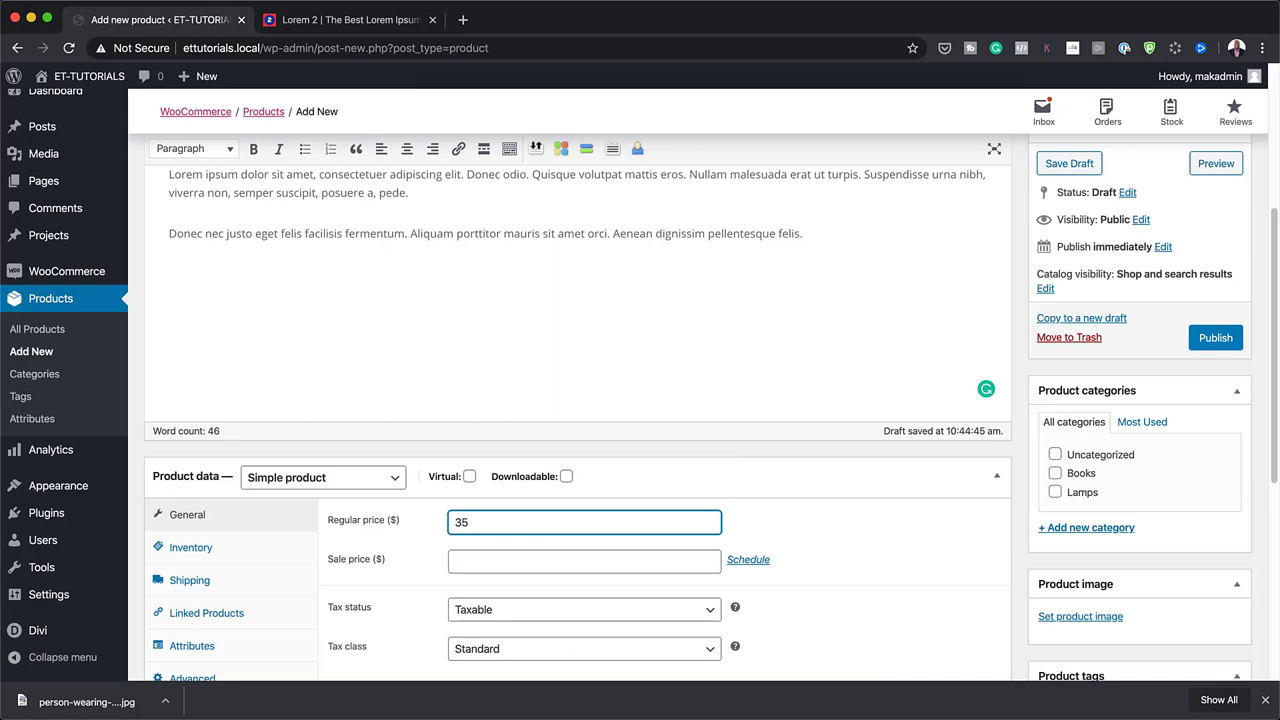
double_click(507, 527)
type("45")
left_click(502, 564)
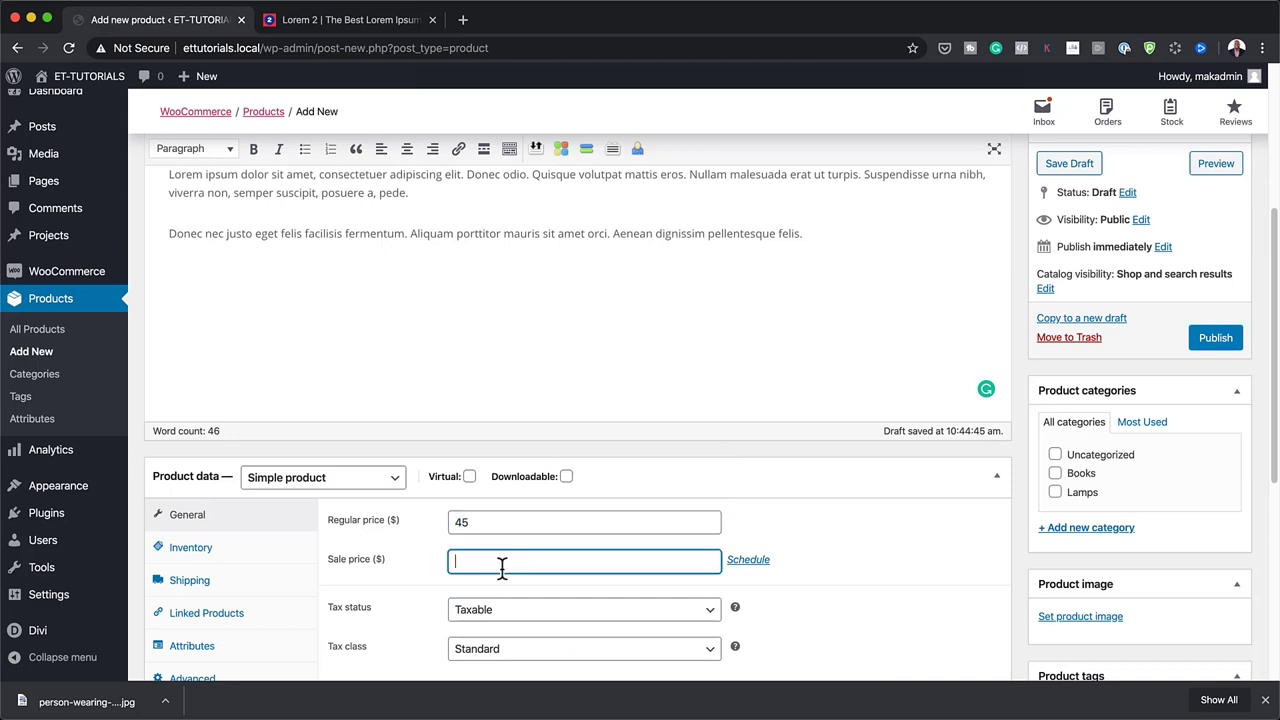
type("30")
left_click(1215, 337)
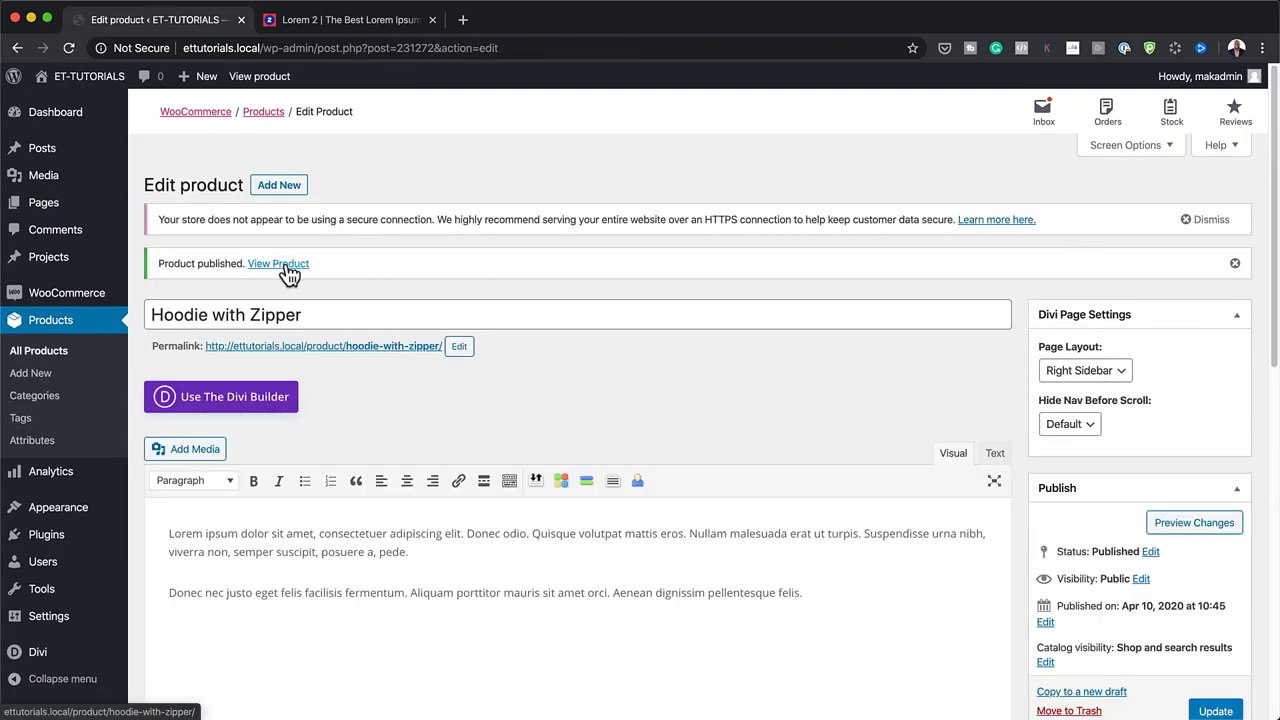
Upload person-wearing-green-pull-over-hoodie-3196587.jpg from the Downloads folder and set it as the product image.
scroll(1017, 461, "down", 4)
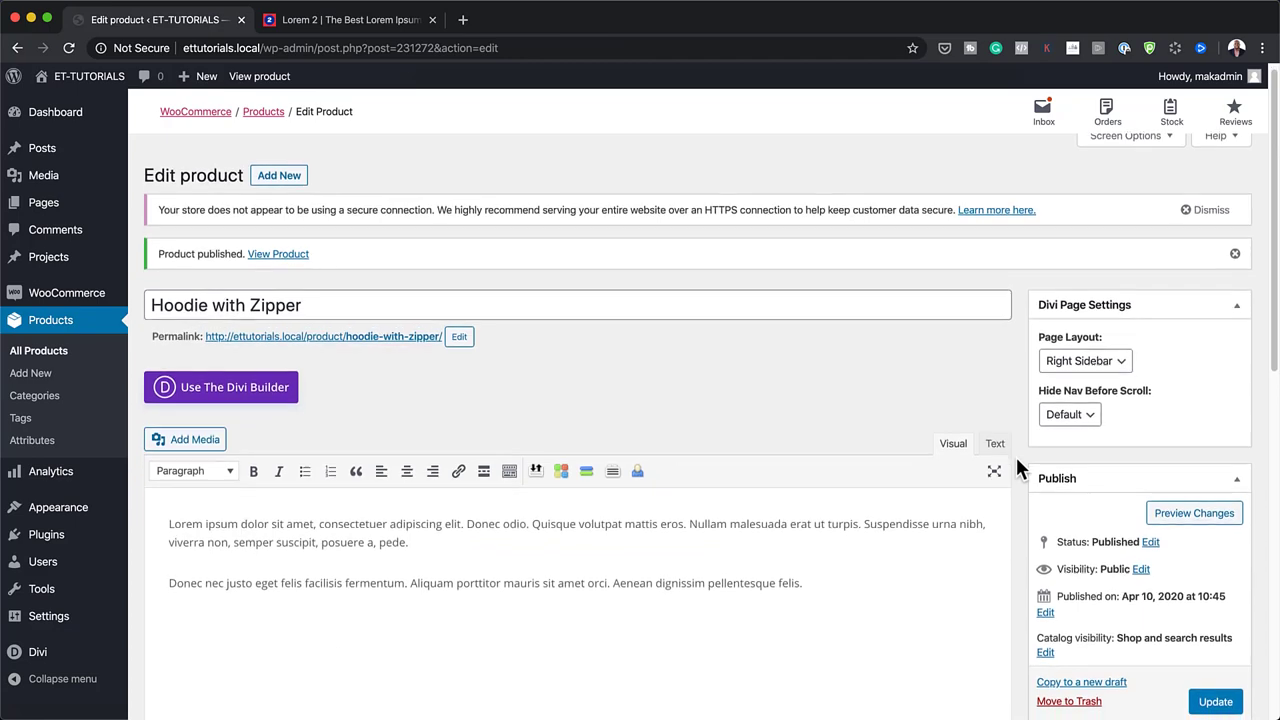
scroll(1017, 461, "down", 8)
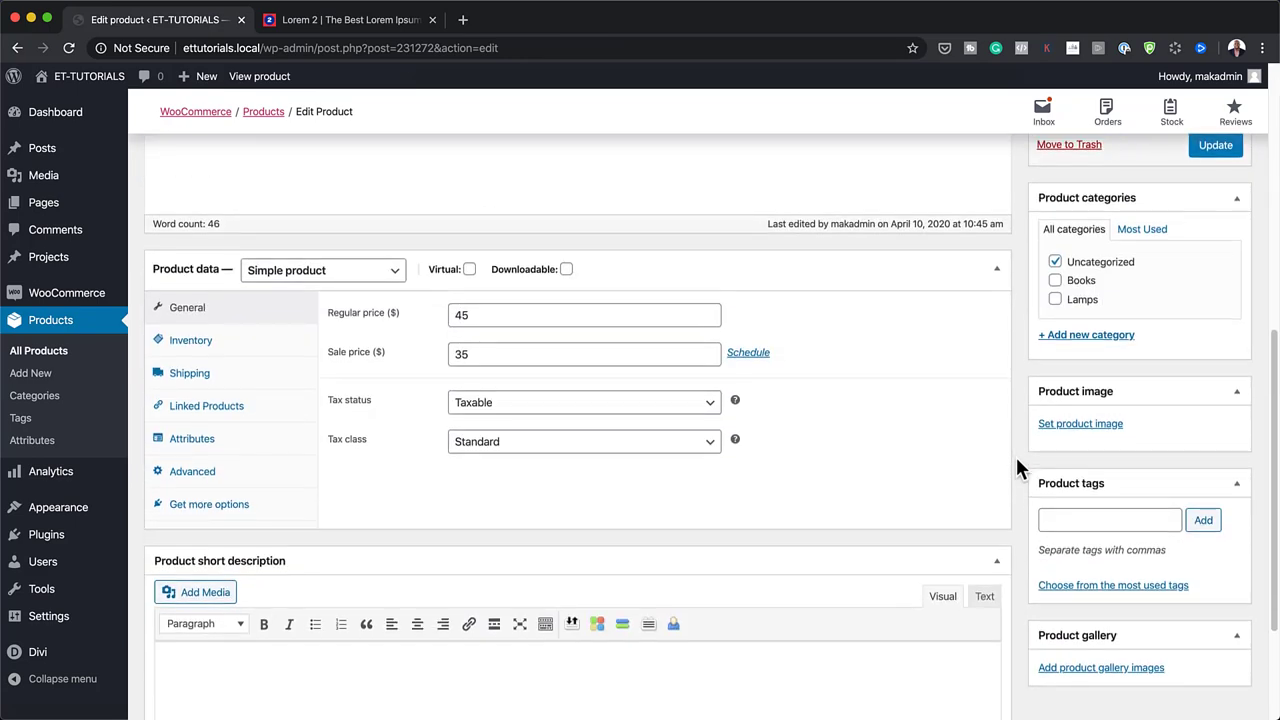
left_click(1072, 425)
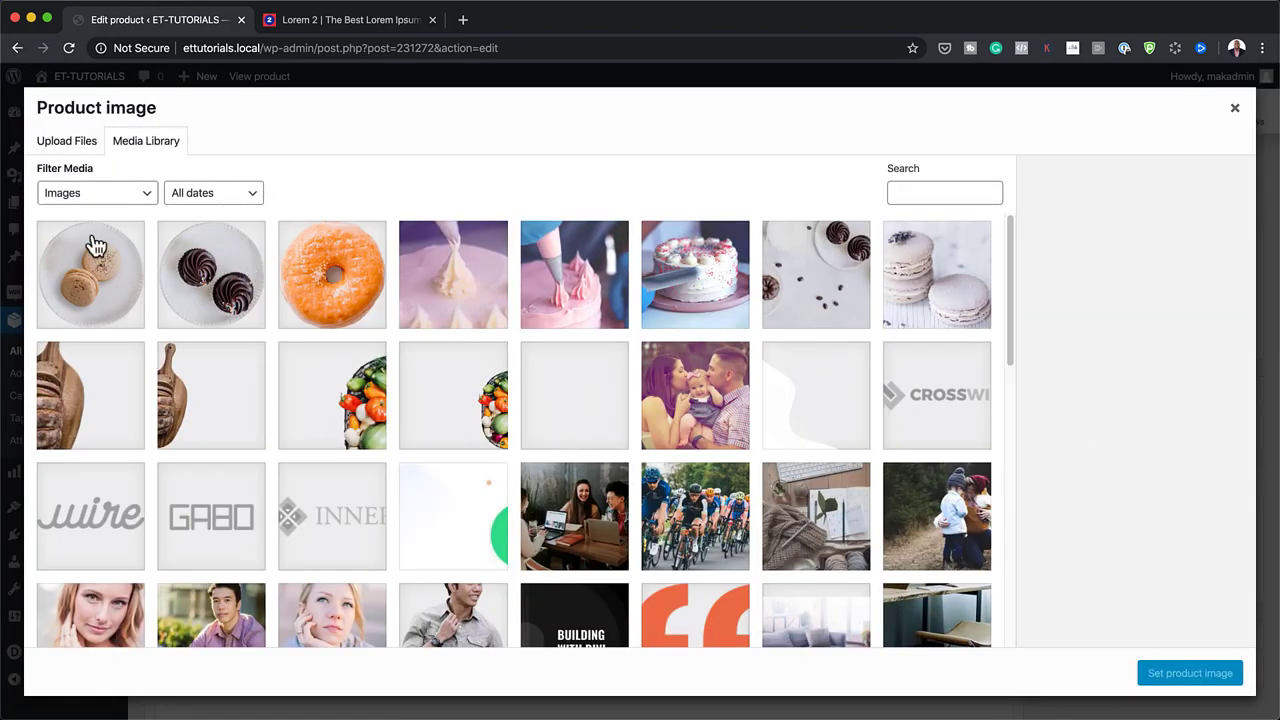
scroll(606, 468, "down", 3)
scroll(605, 468, "down", 9)
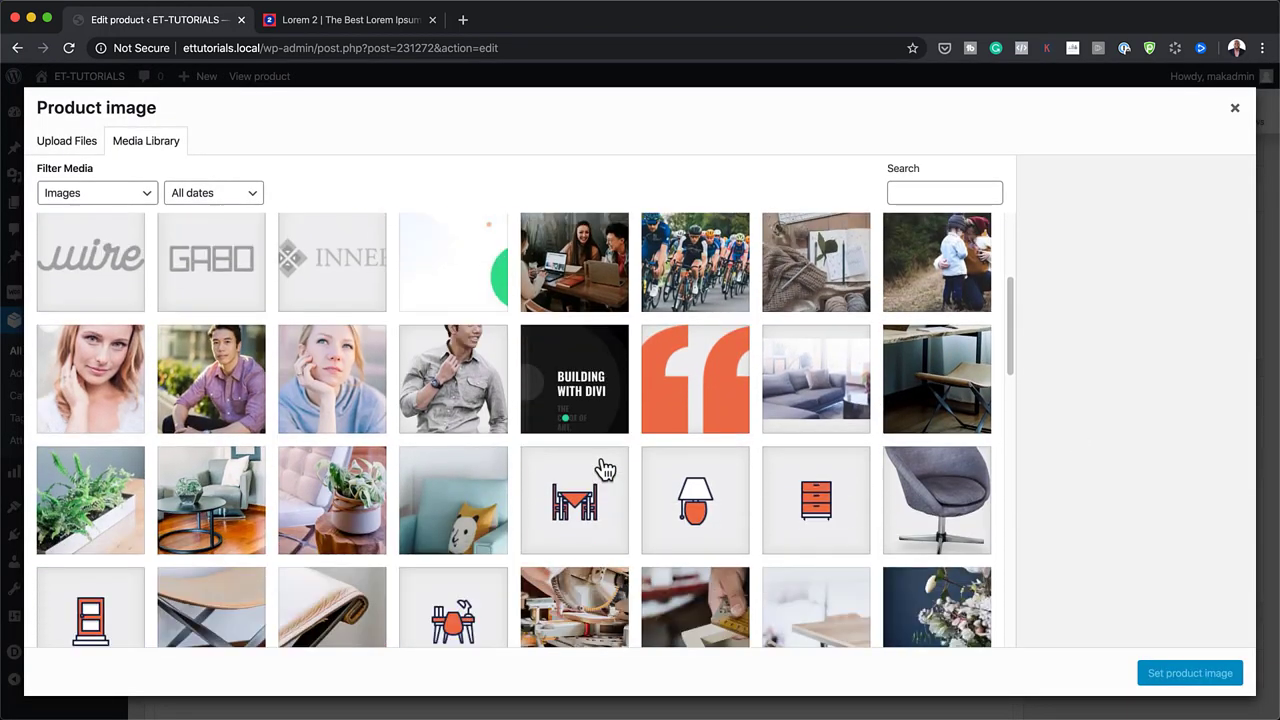
scroll(605, 468, "down", 20)
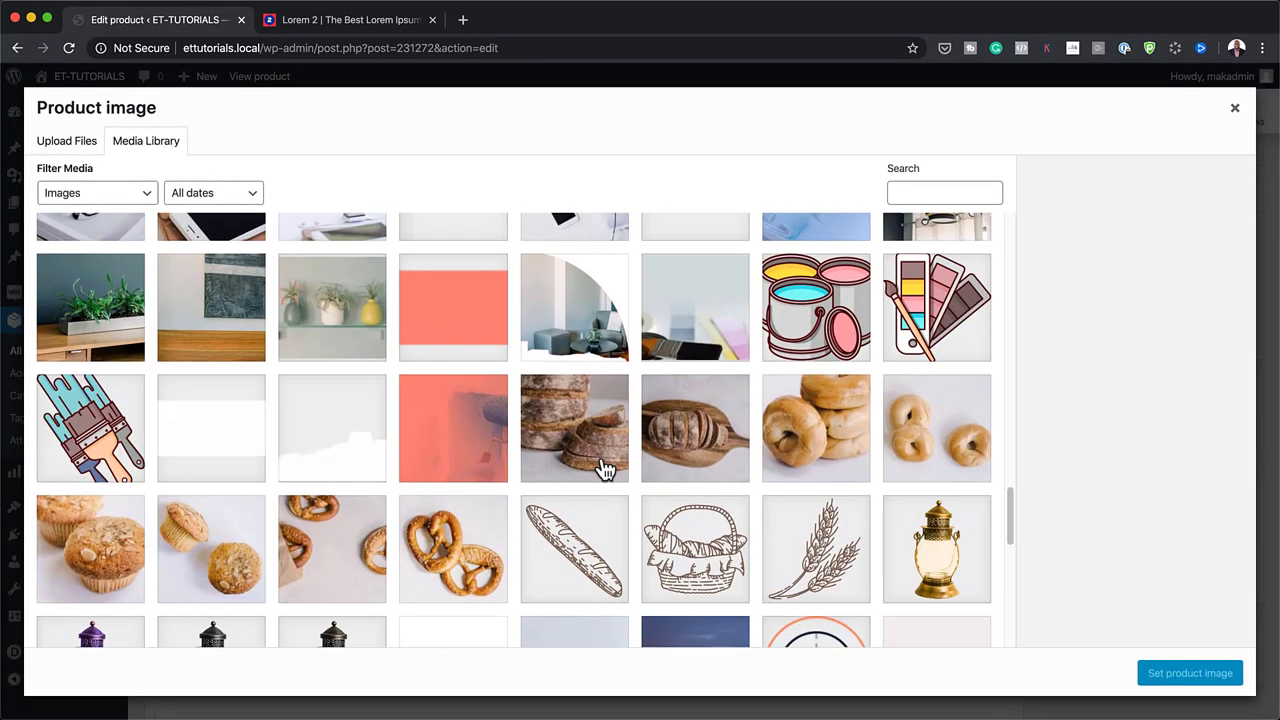
scroll(603, 467, "up", 20)
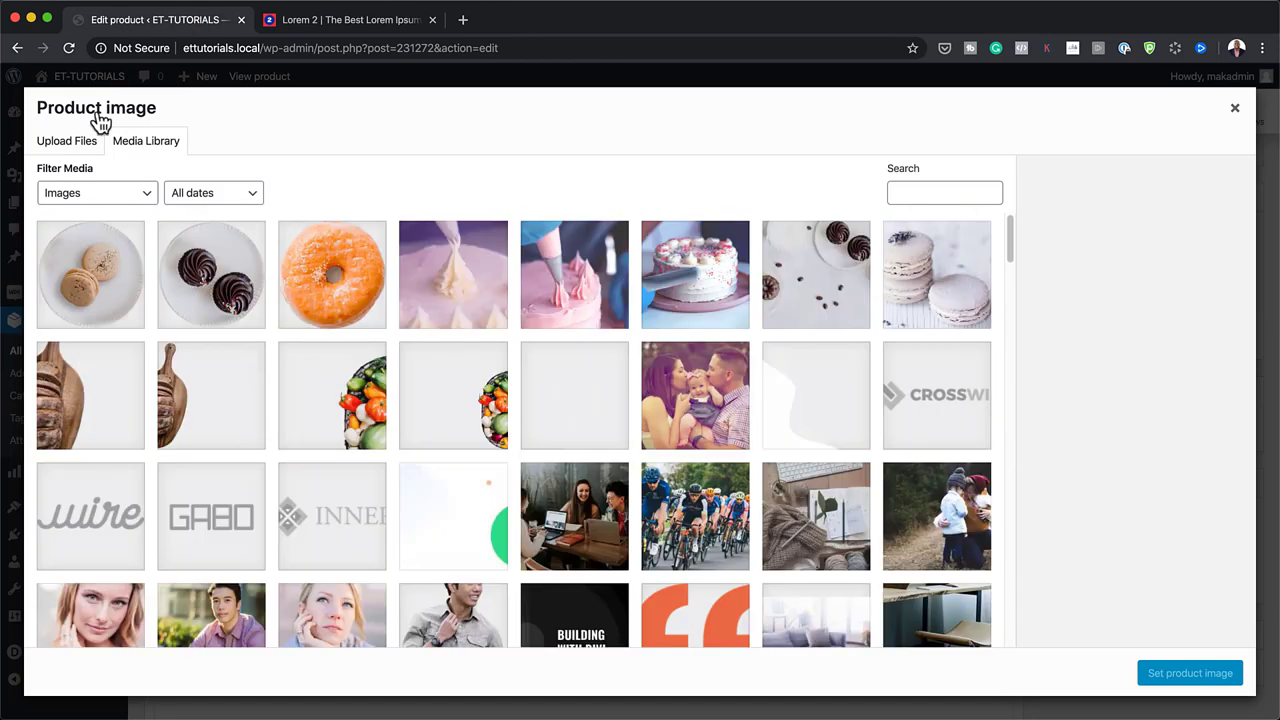
left_click(88, 141)
left_click(640, 393)
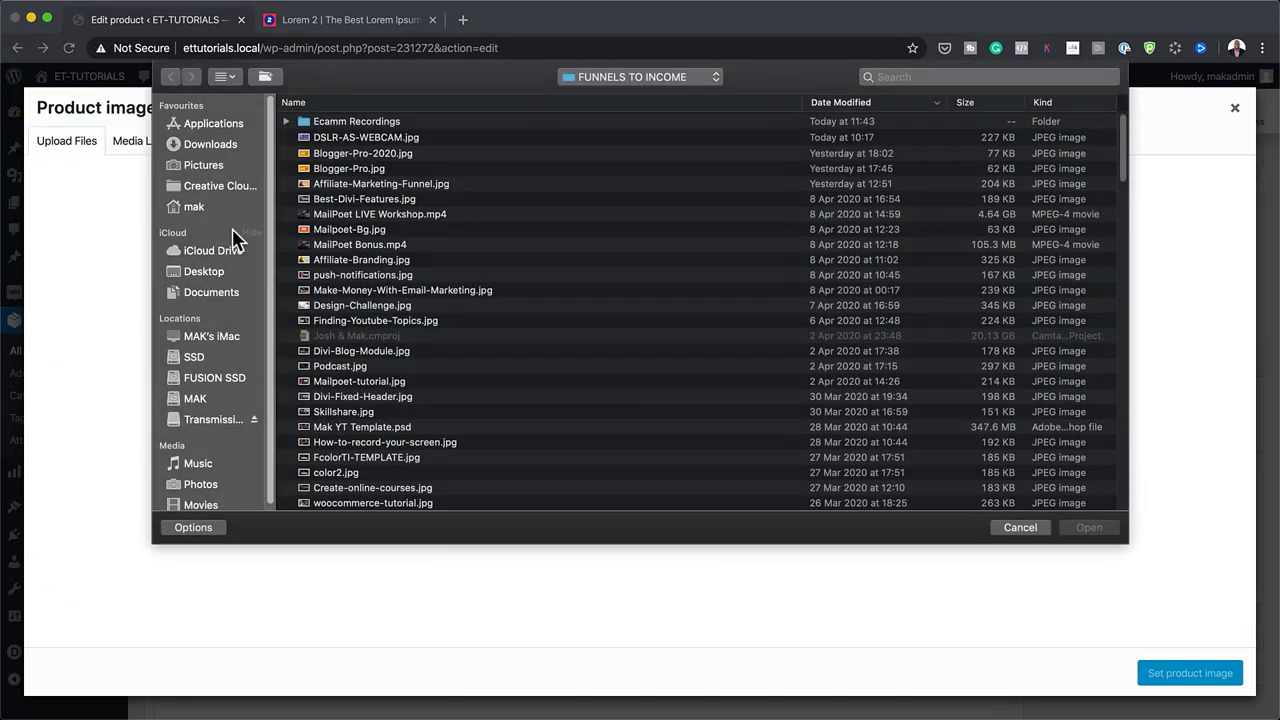
left_click(221, 150)
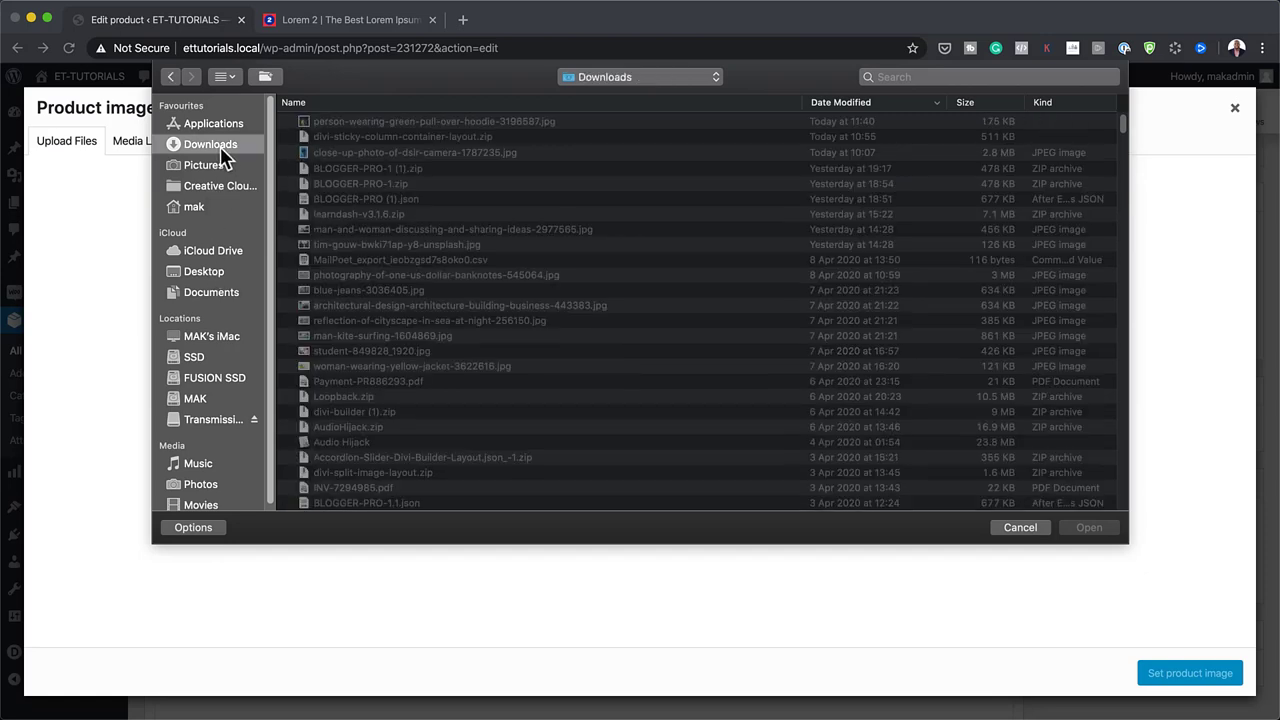
double_click(425, 122)
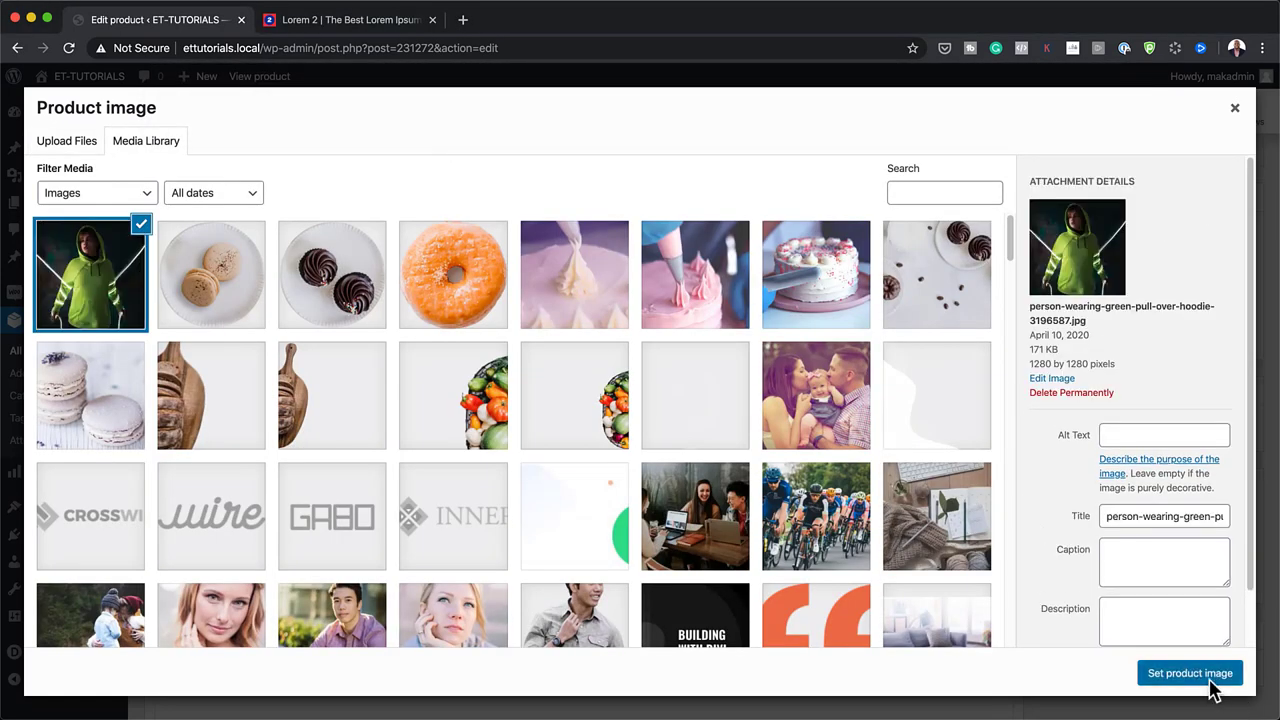
left_click(1210, 680)
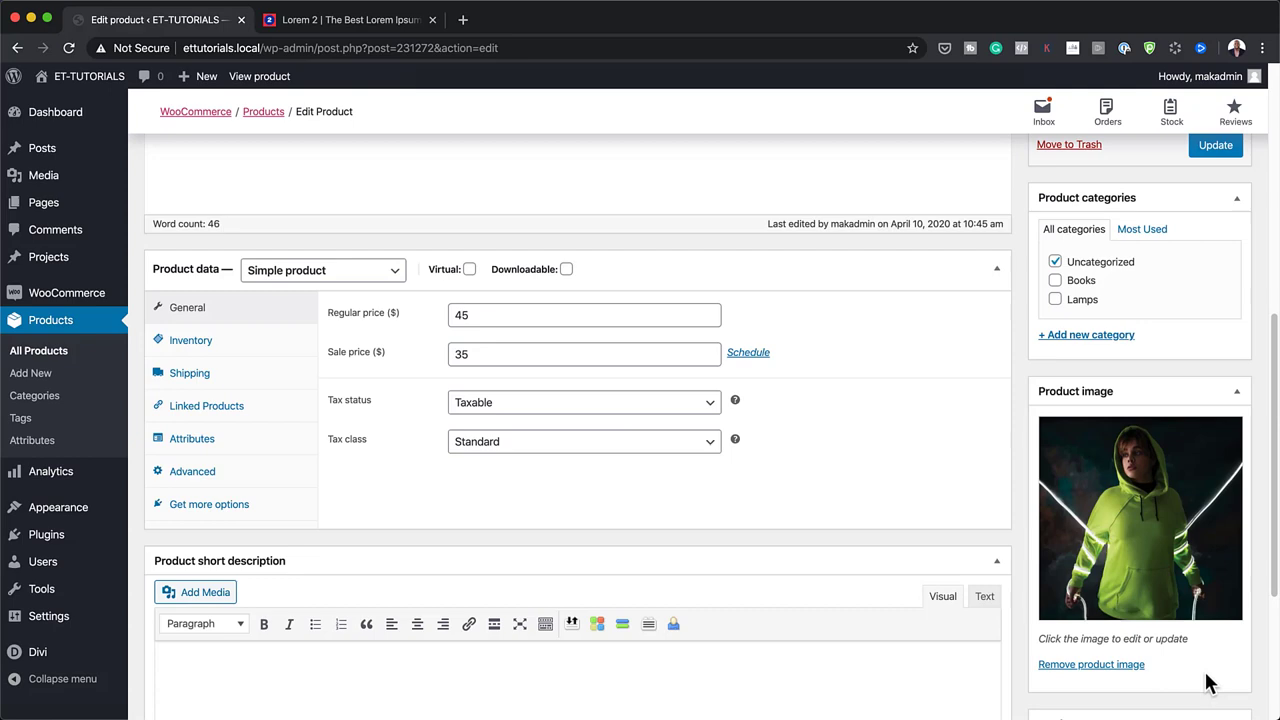
Update the product and look over its live page on the storefront.
left_click(1214, 150)
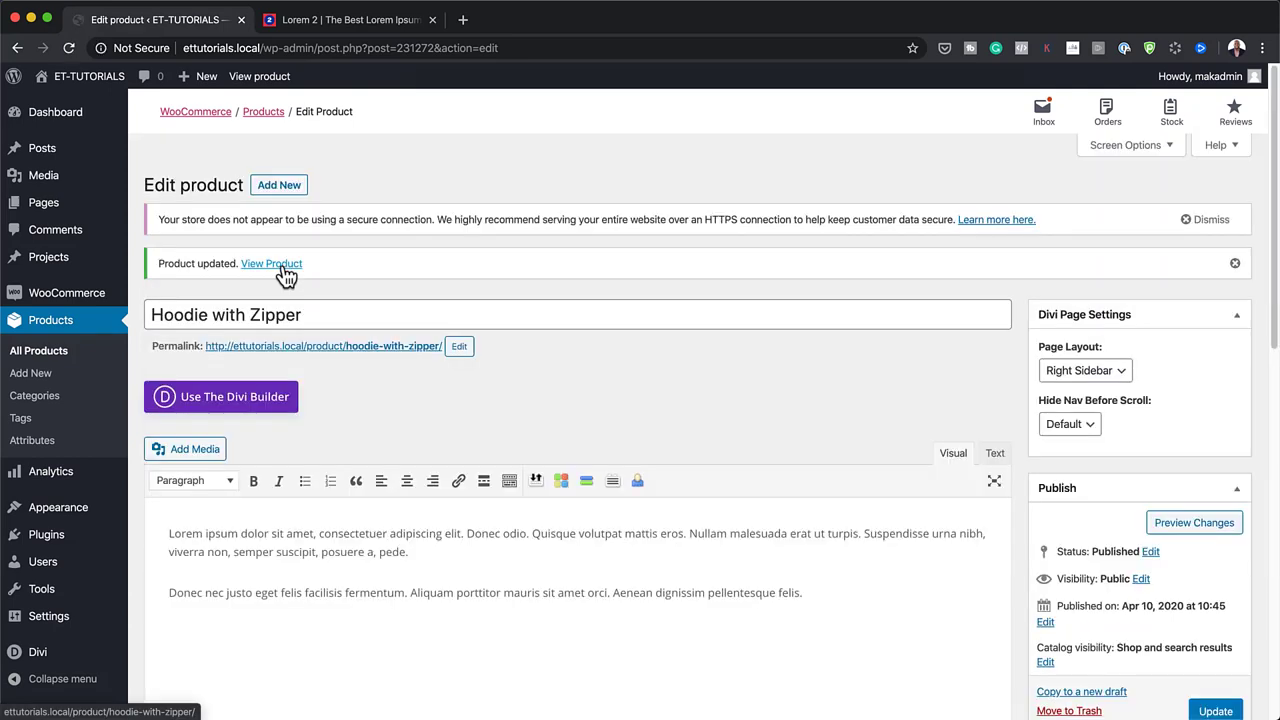
left_click(272, 264)
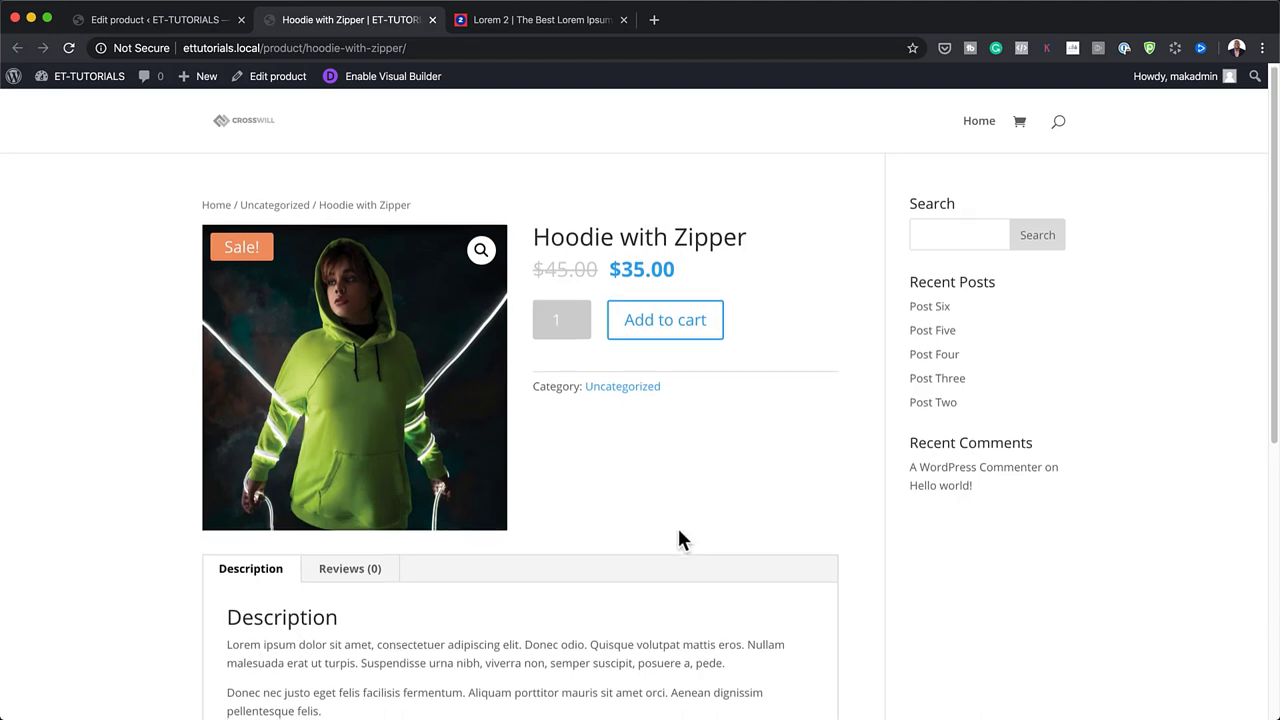
scroll(677, 530, "down", 5)
scroll(679, 528, "up", 5)
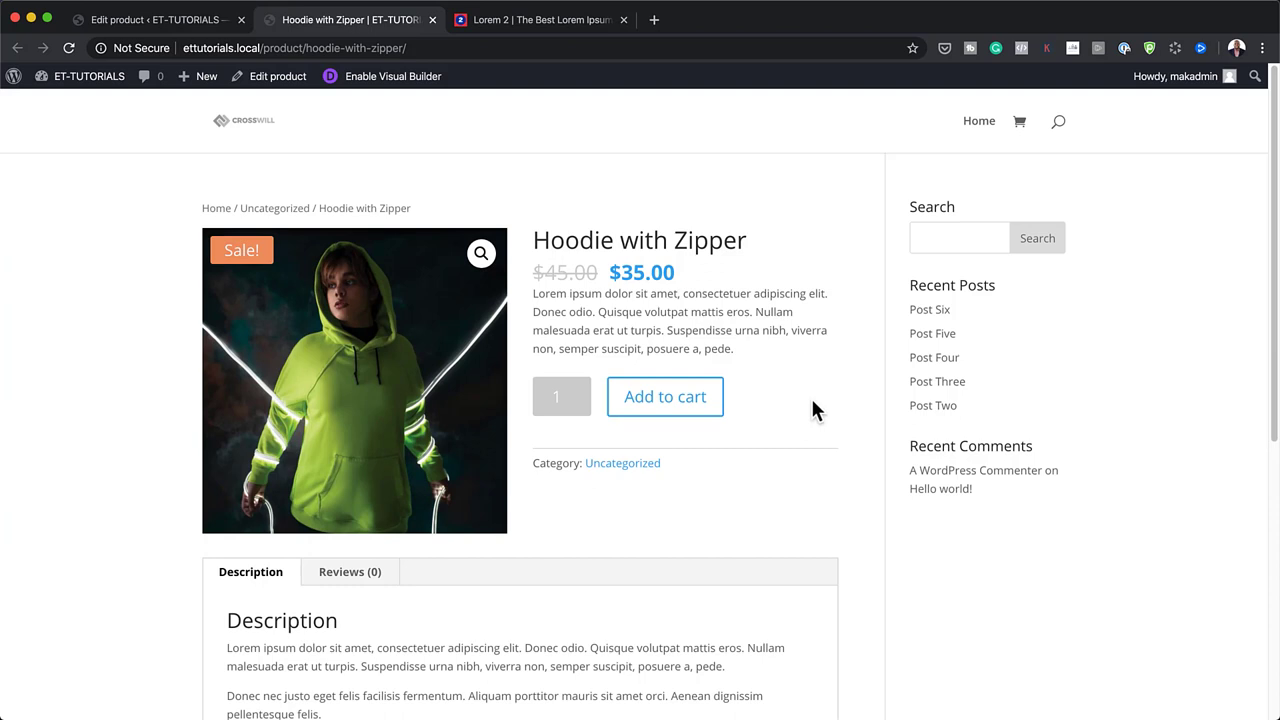
Enable the Divi Visual Builder on the product page and insert a Toggle module directly below the short description.
left_click(412, 86)
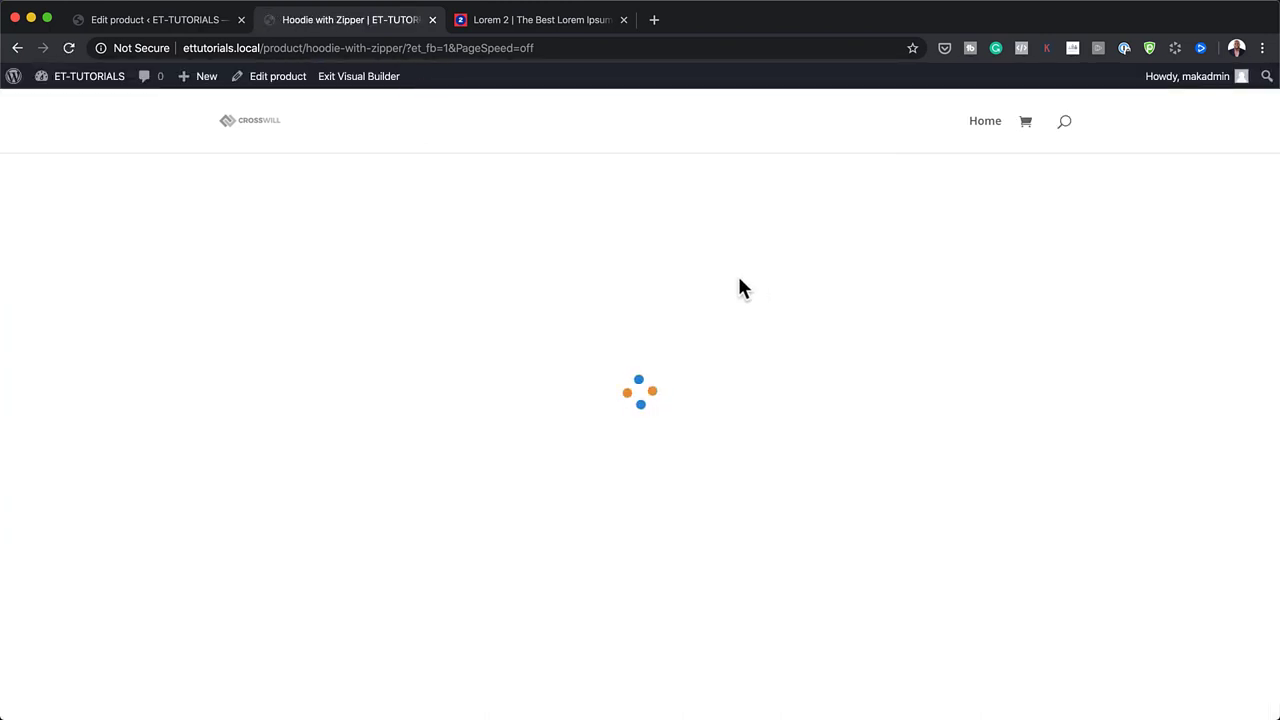
scroll(746, 463, "down", 2)
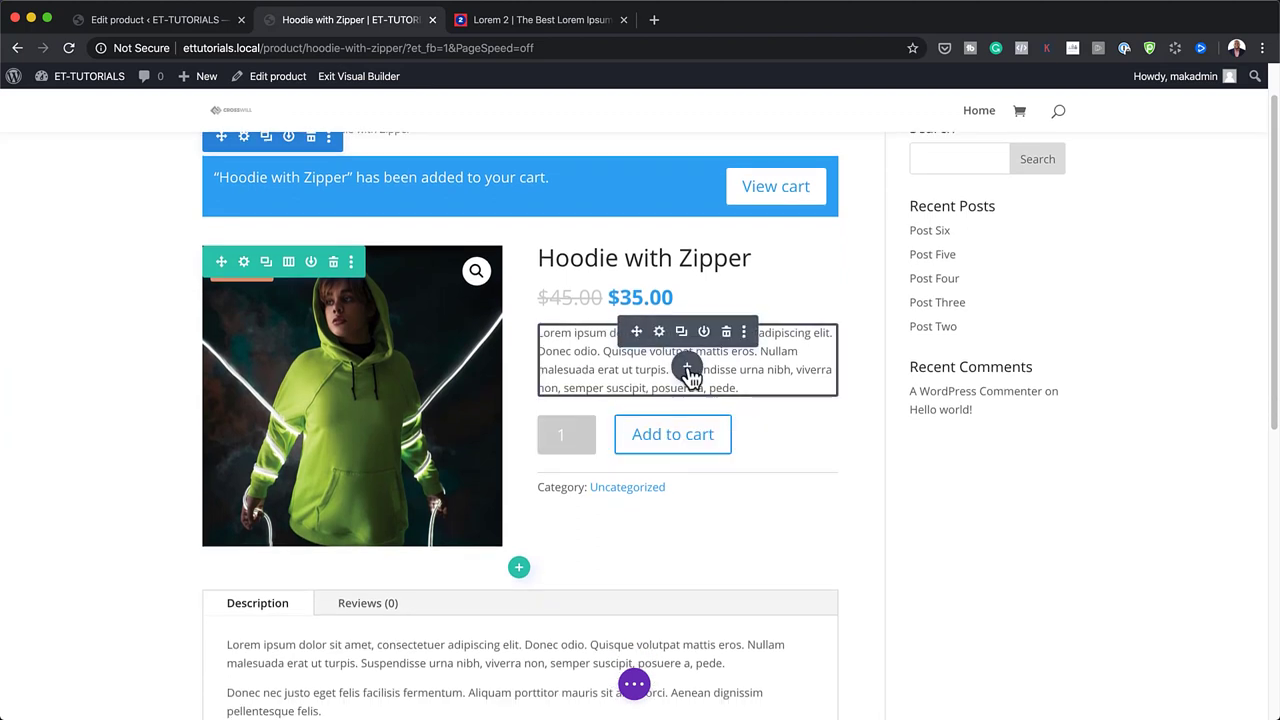
left_click(688, 370)
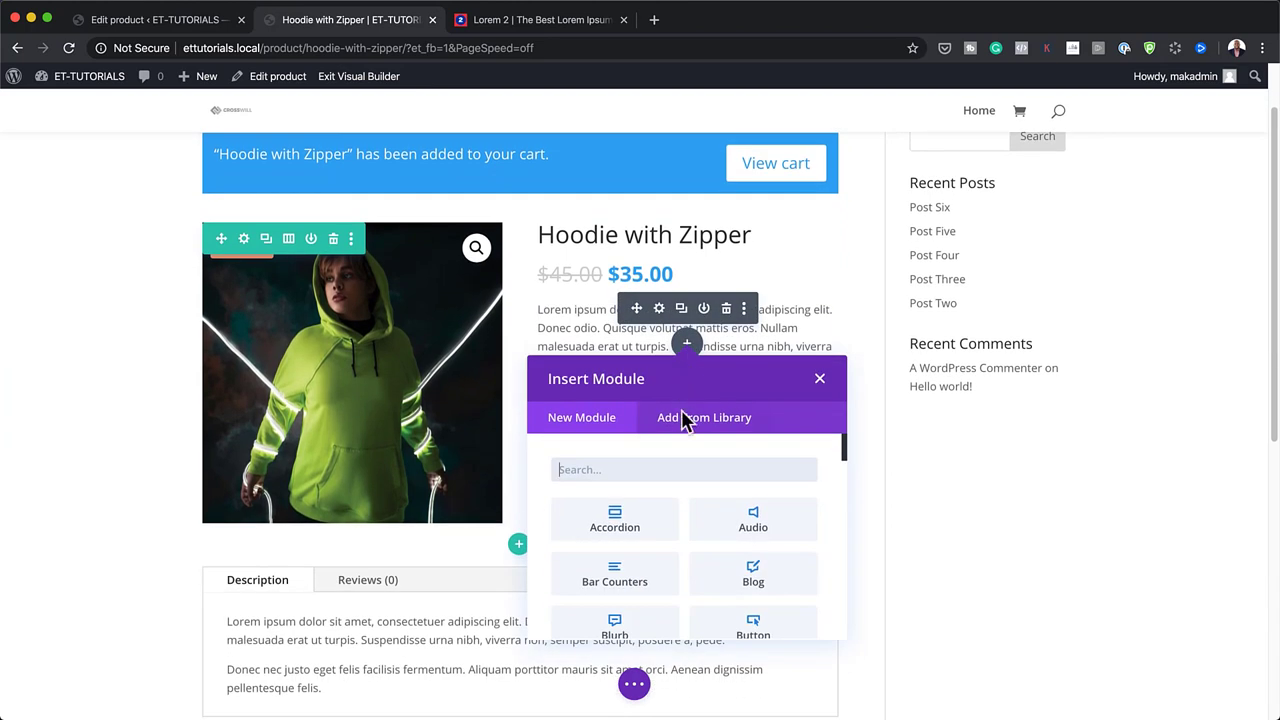
type("to")
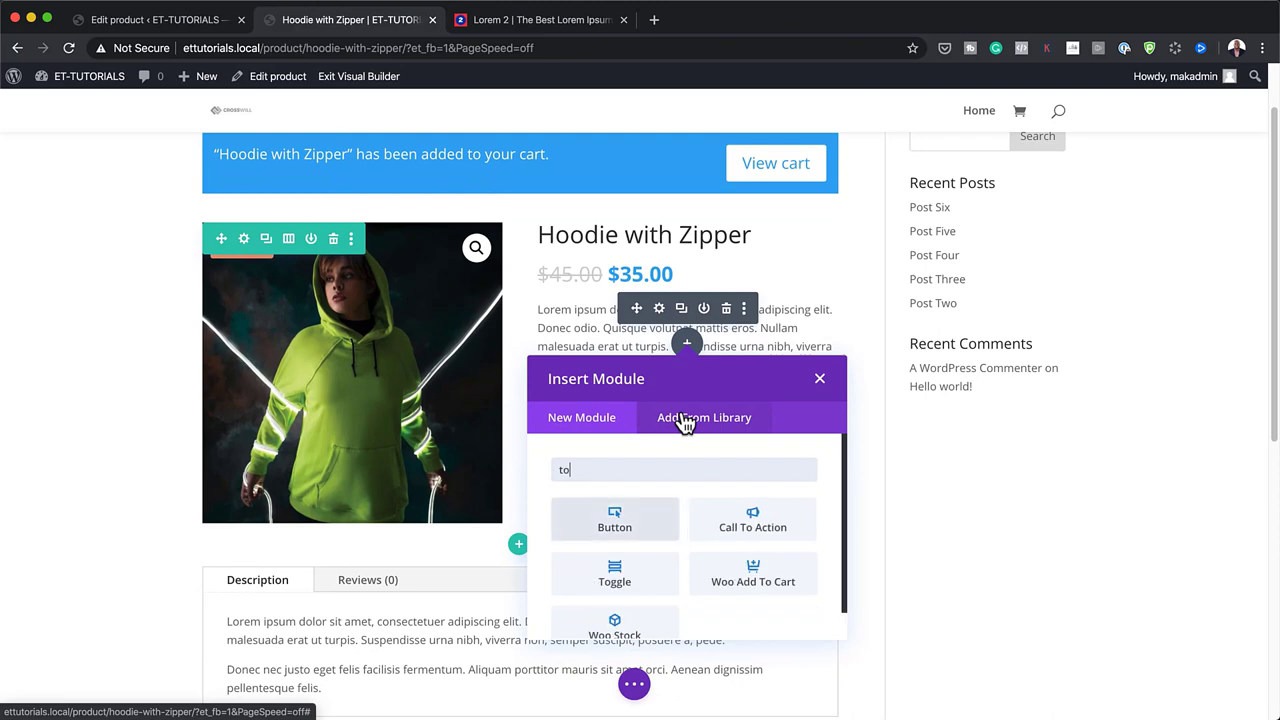
left_click(652, 582)
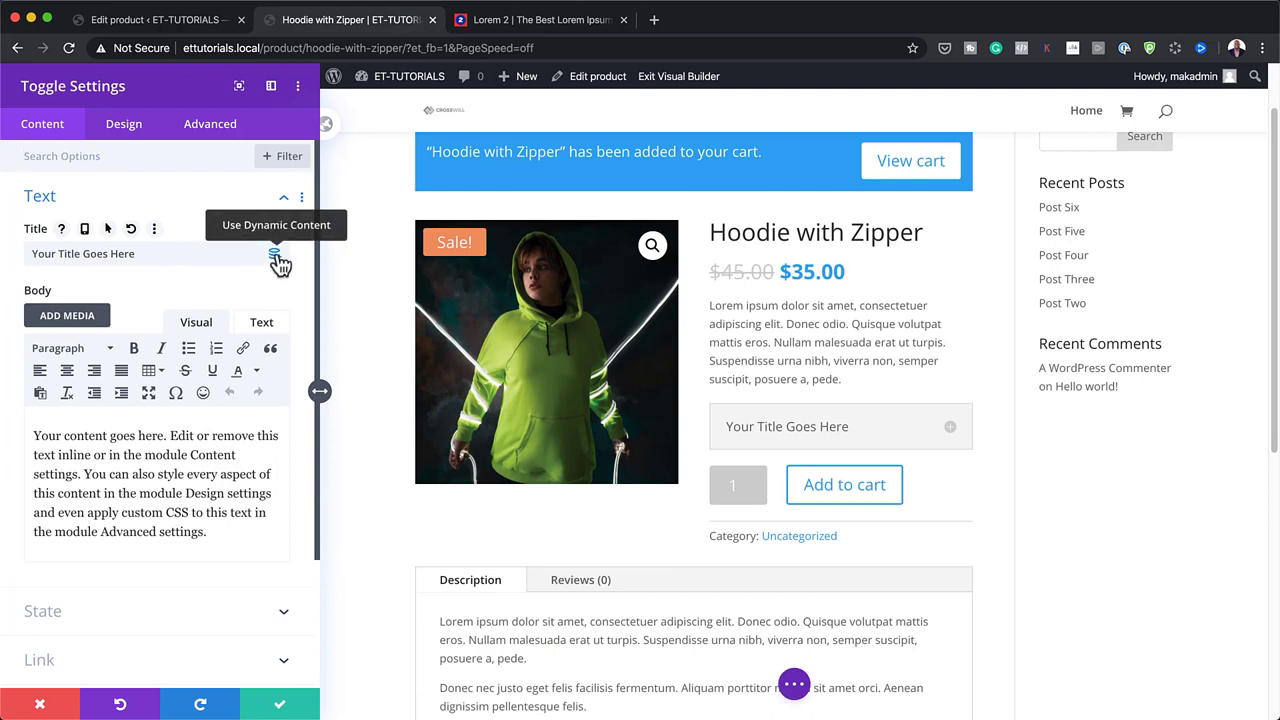
Link the toggle's title to the dynamic Product/Archive Title and its body to the Product Description, and expand the toggle to check it.
left_click(277, 260)
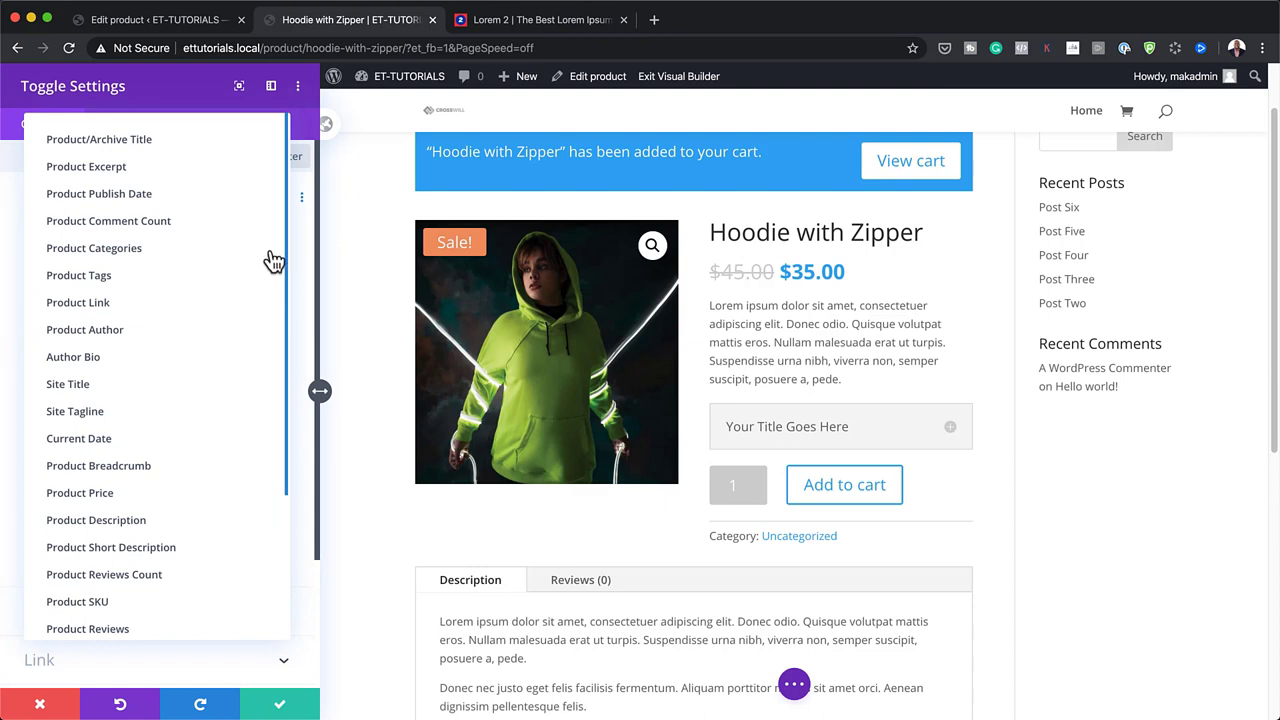
left_click(152, 141)
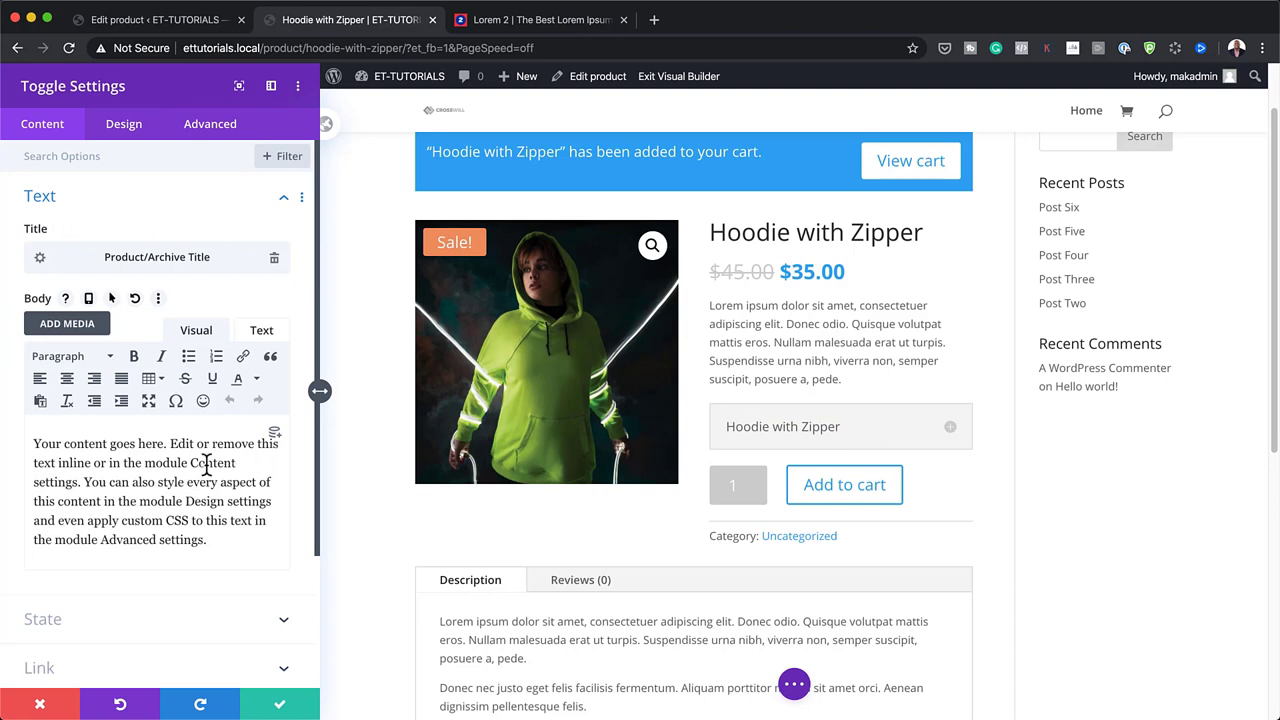
left_click(275, 436)
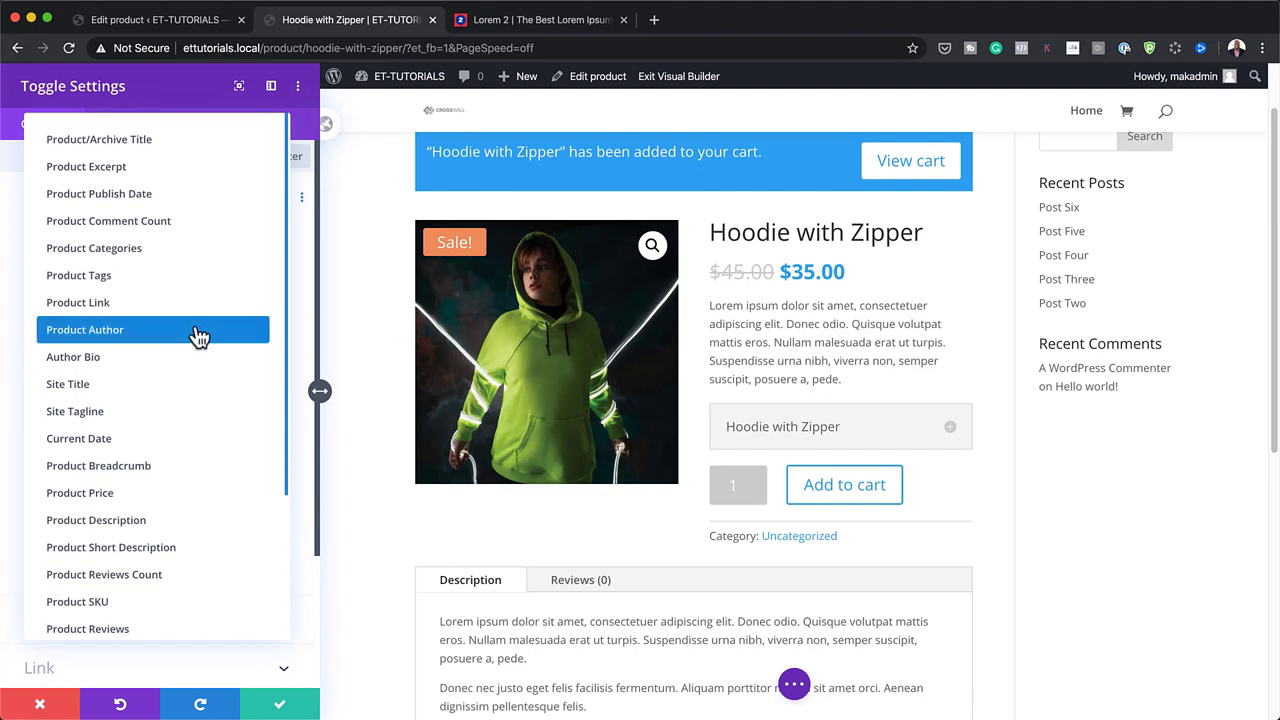
left_click(148, 530)
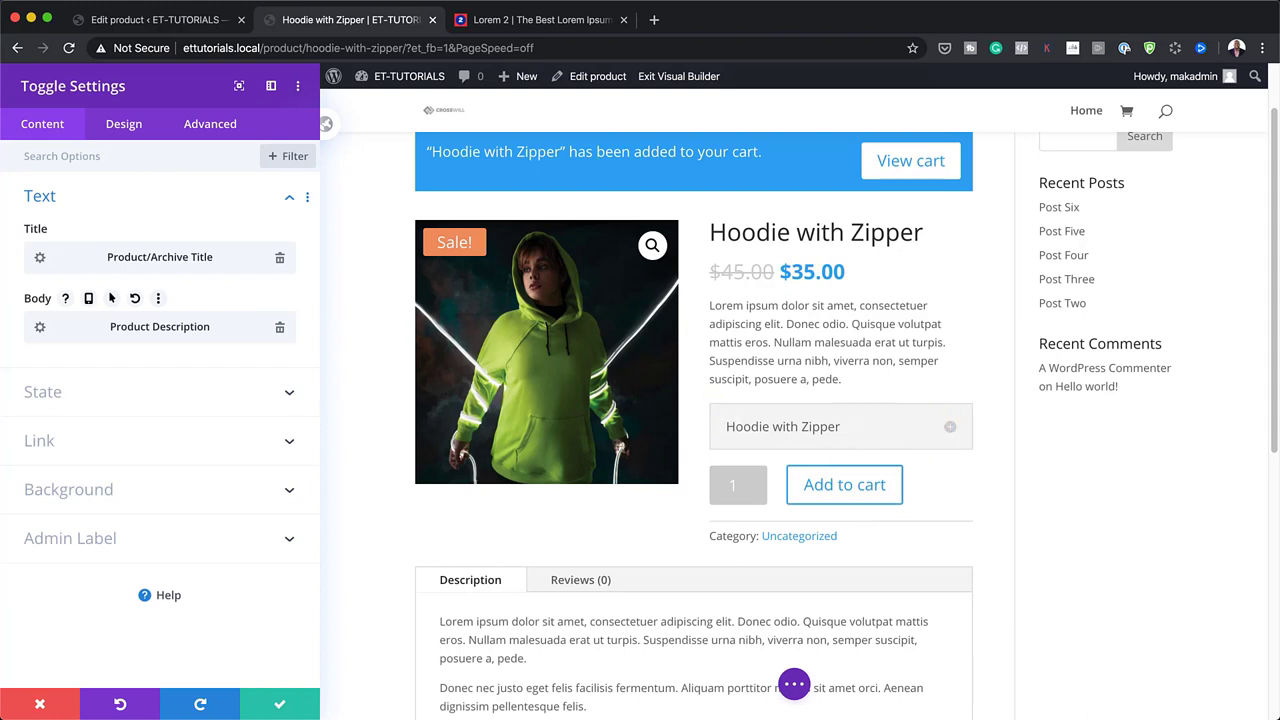
left_click(955, 435)
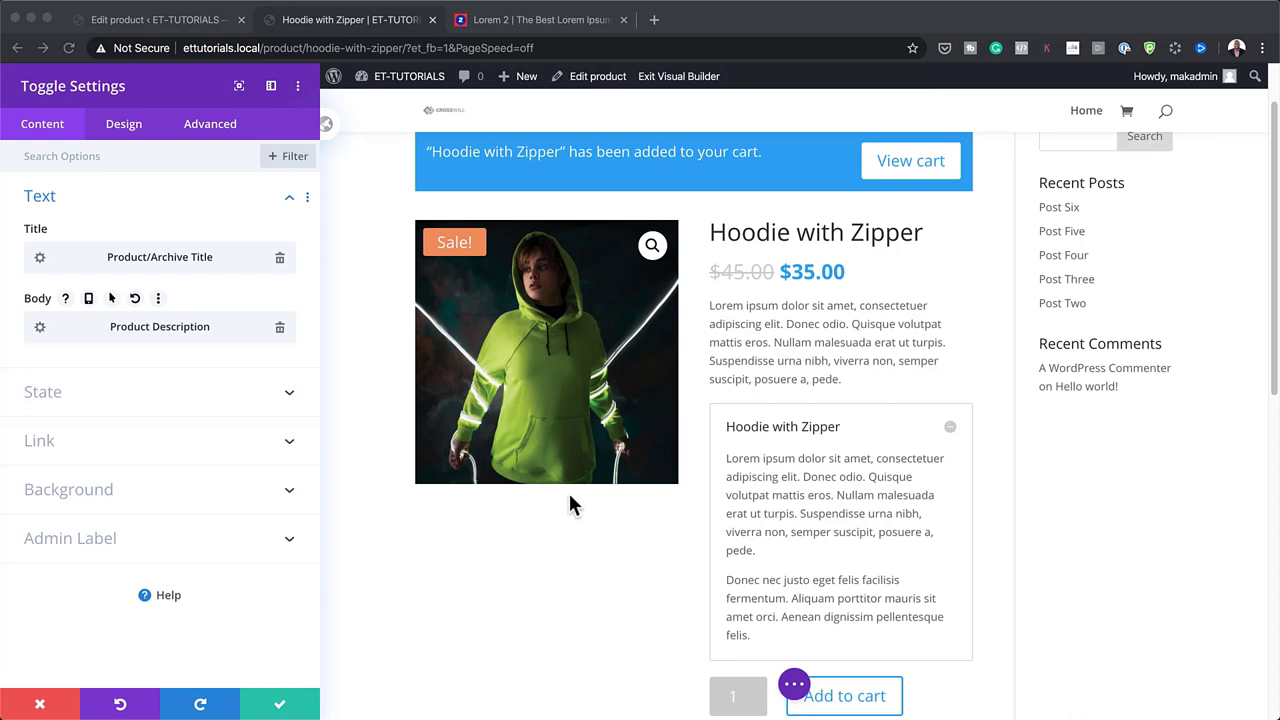
Add "You're Gonna Love the" before and "!" after the toggle's dynamic Product/Archive Title.
left_click(39, 259)
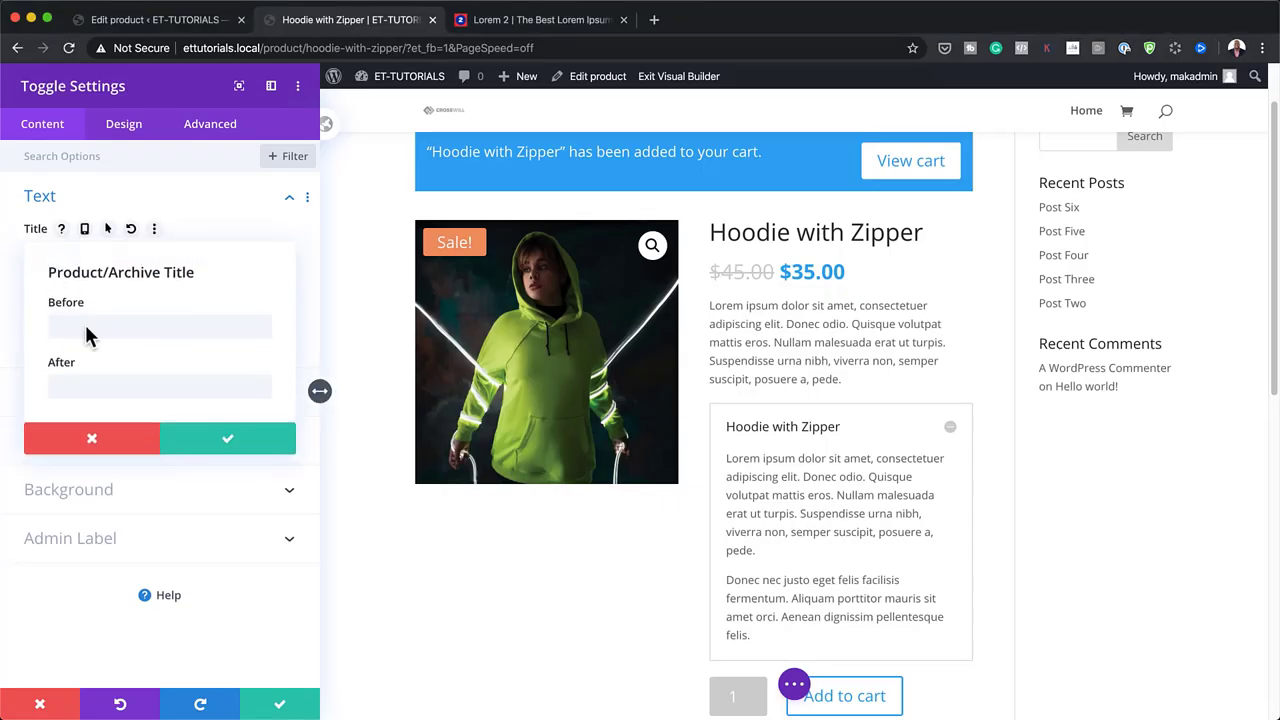
left_click(82, 325)
type("You're Gonna Love the")
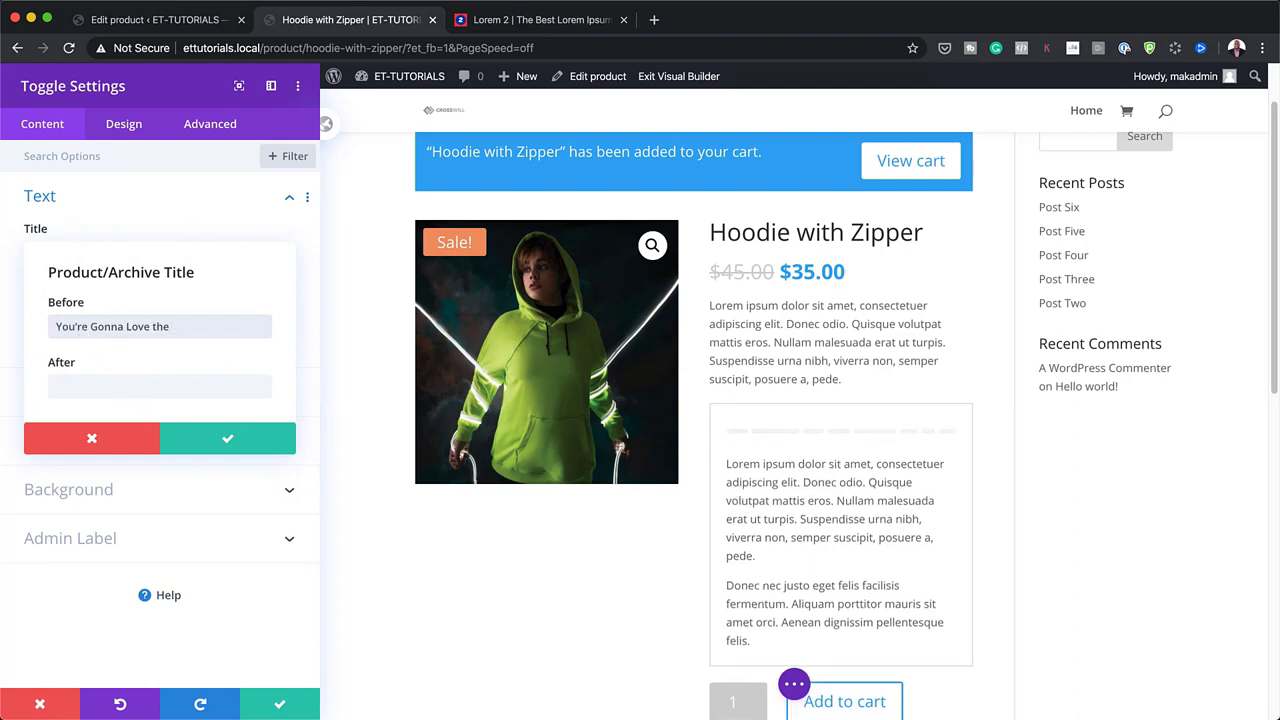
left_click(206, 389)
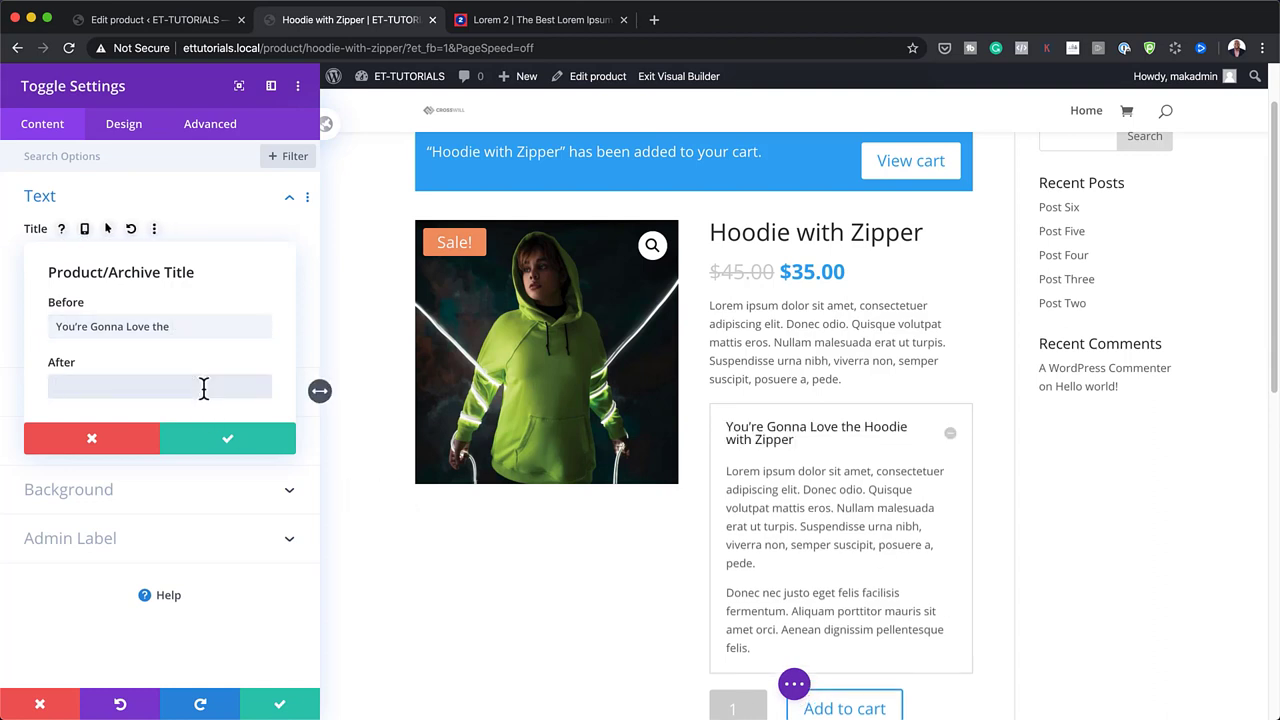
type("!")
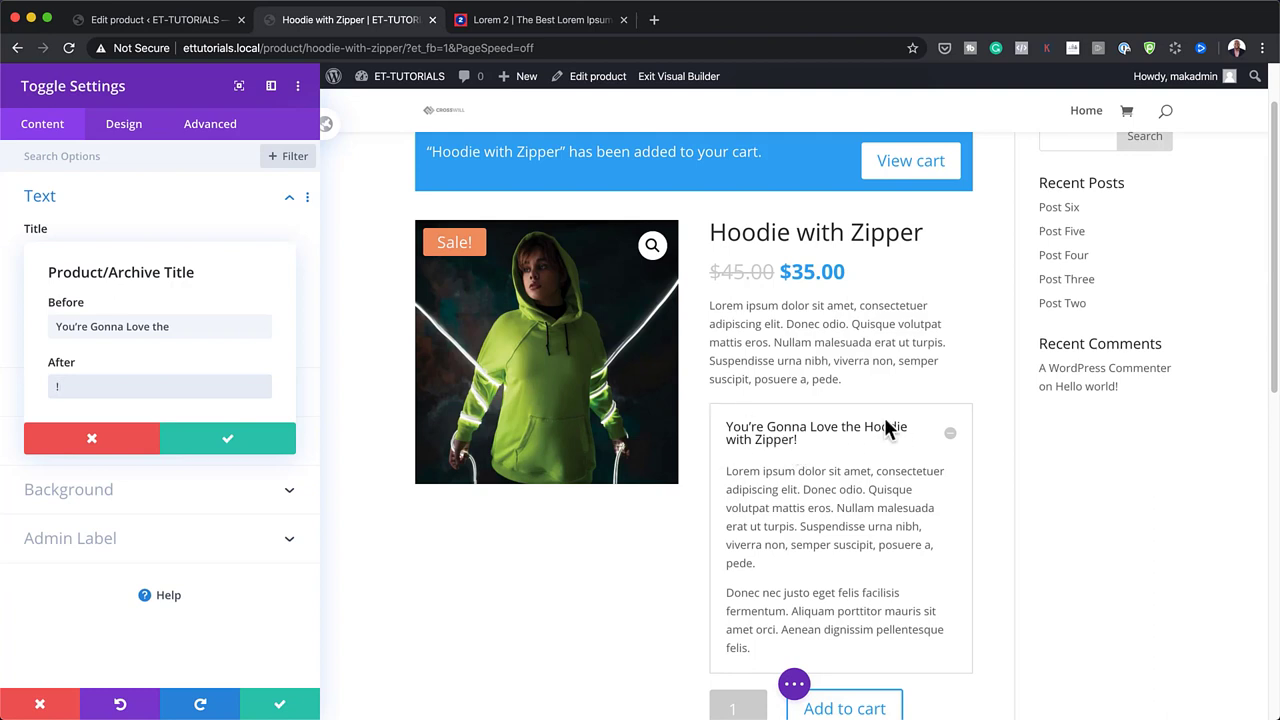
left_click(247, 447)
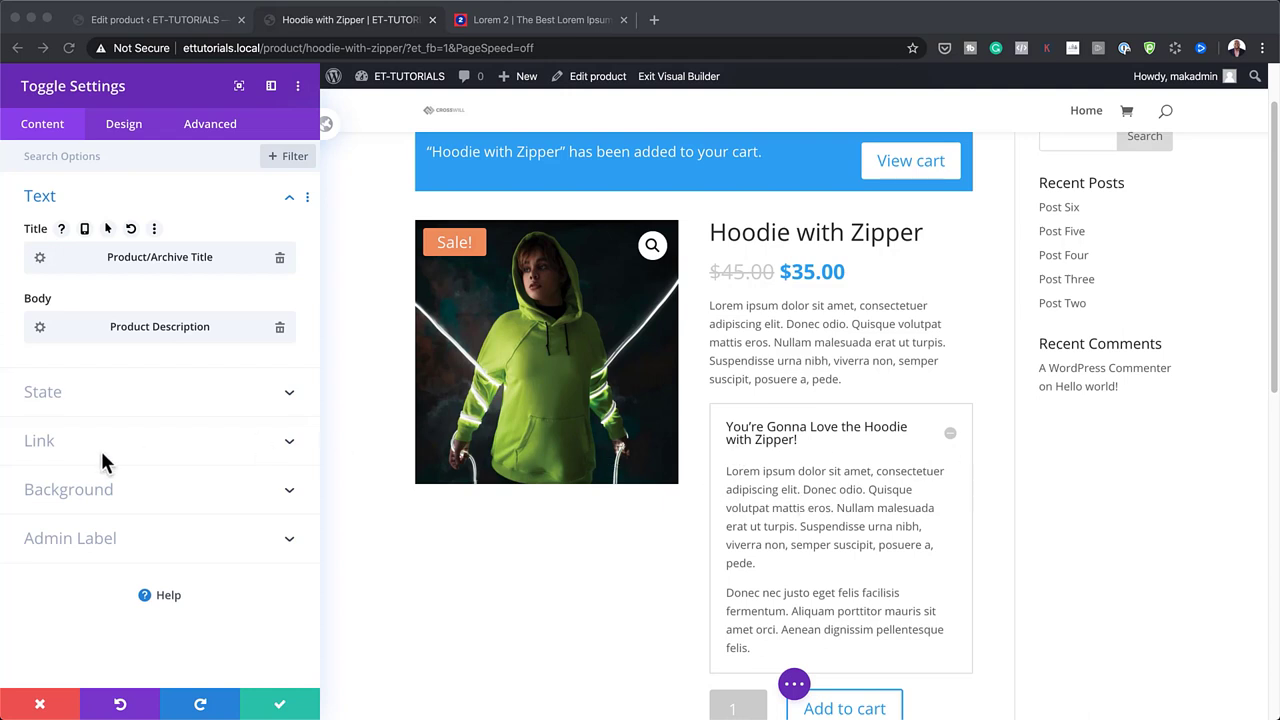
Set the toggle's background color to #333333.
left_click(80, 489)
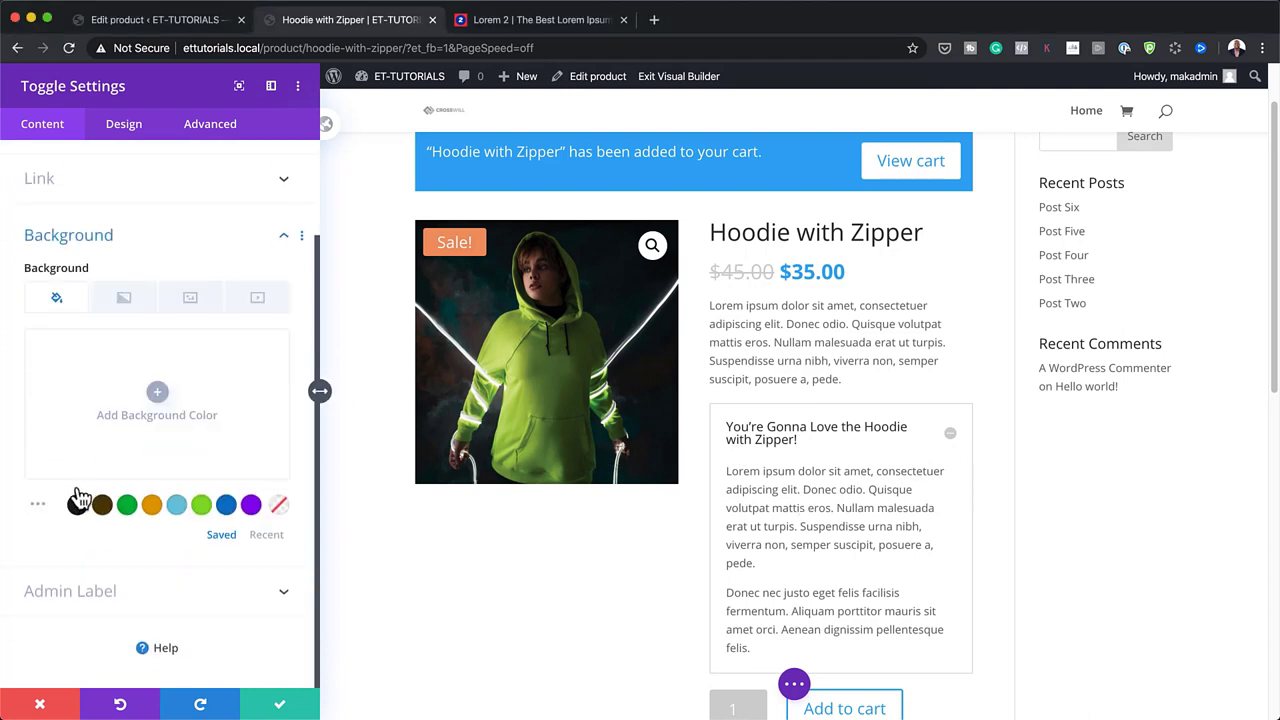
left_click(158, 395)
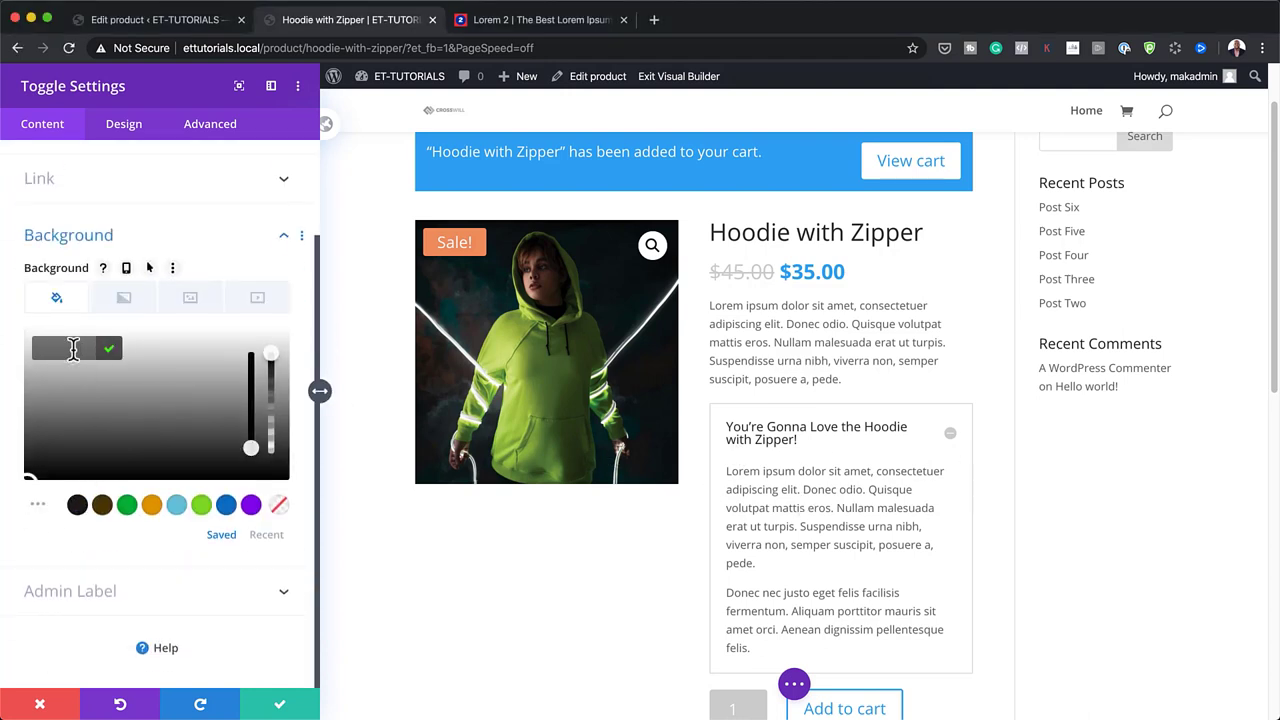
type("#333333")
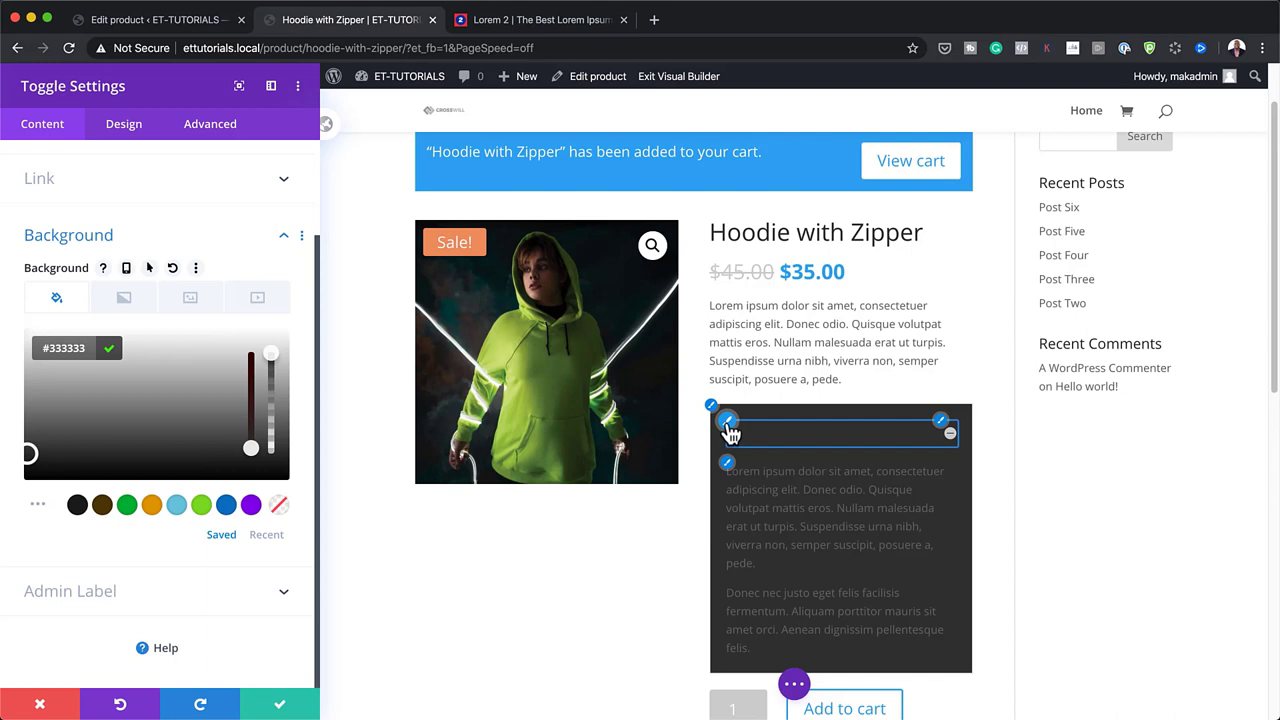
Set the toggle's open title text color to #ff9375 and its title font weight to Semi Bold.
left_click(728, 425)
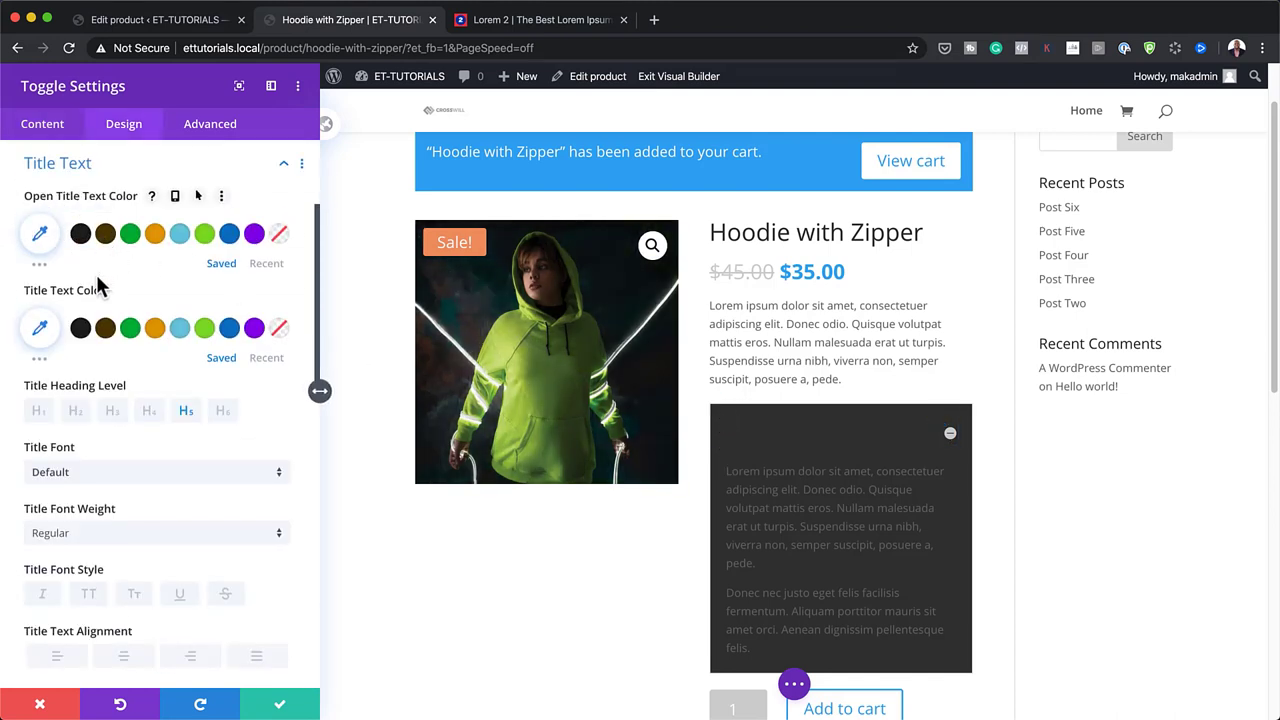
left_click(44, 237)
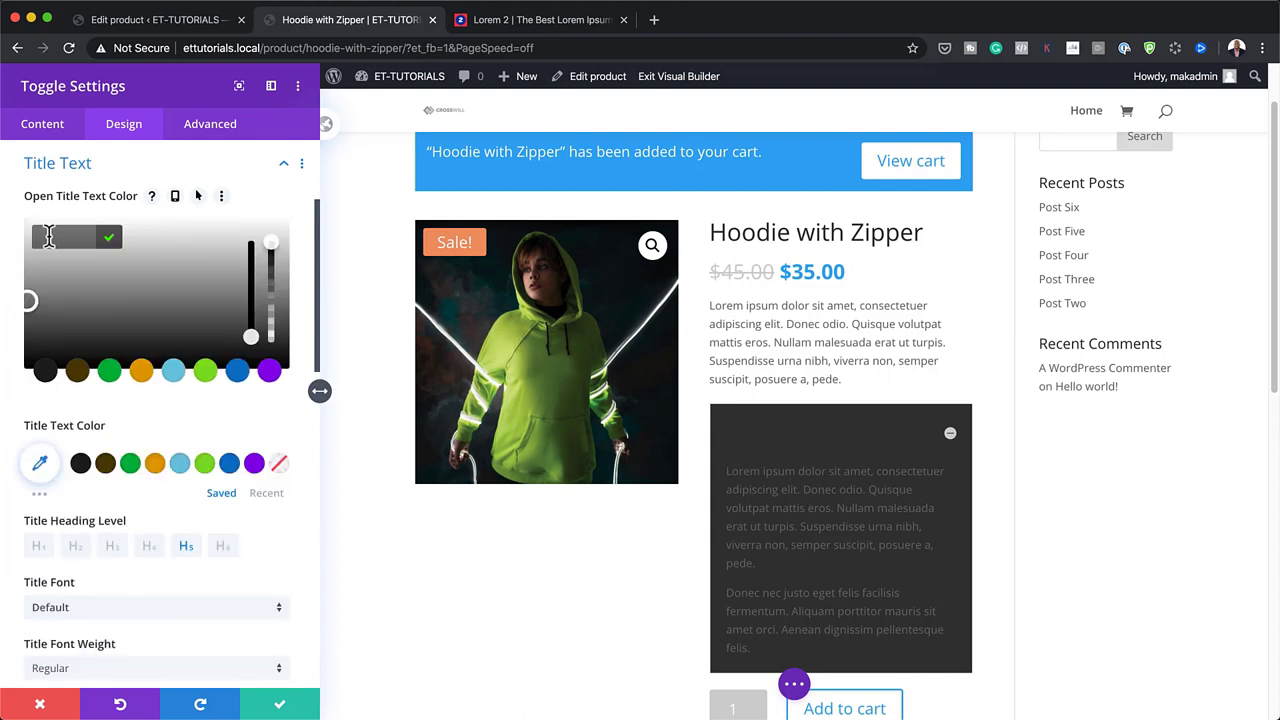
type("#f39375")
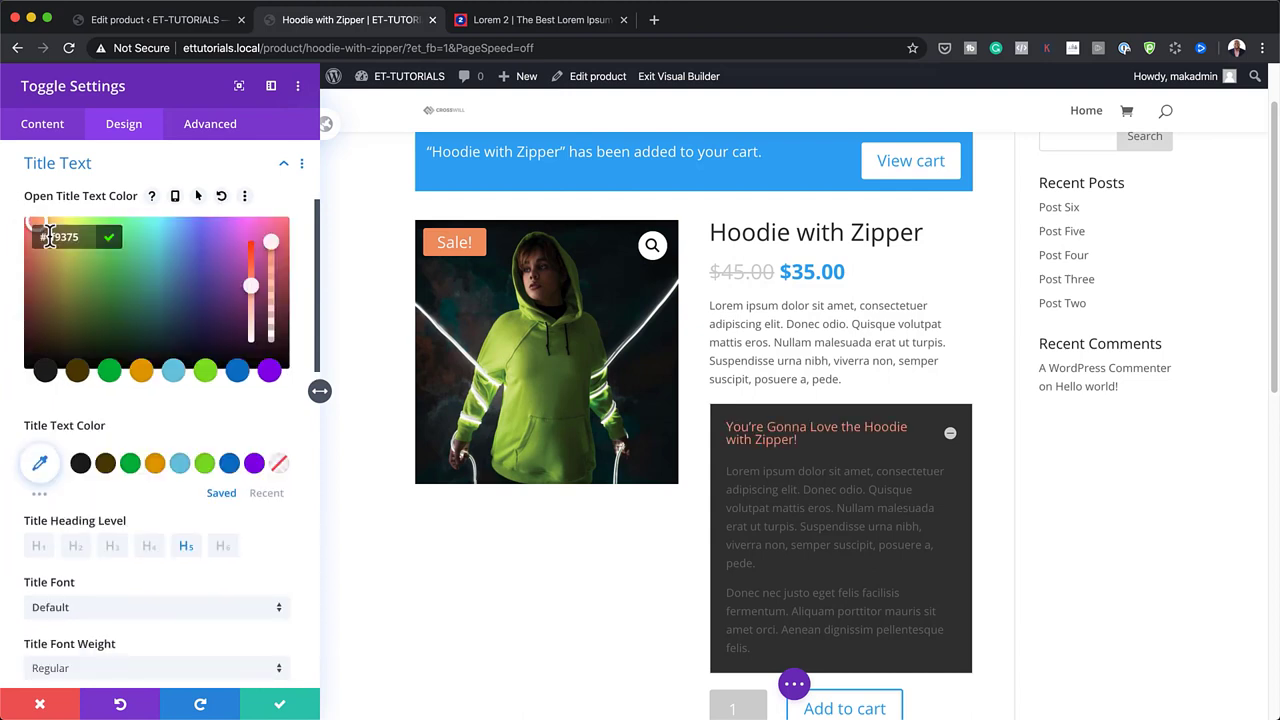
scroll(200, 471, "down", 3)
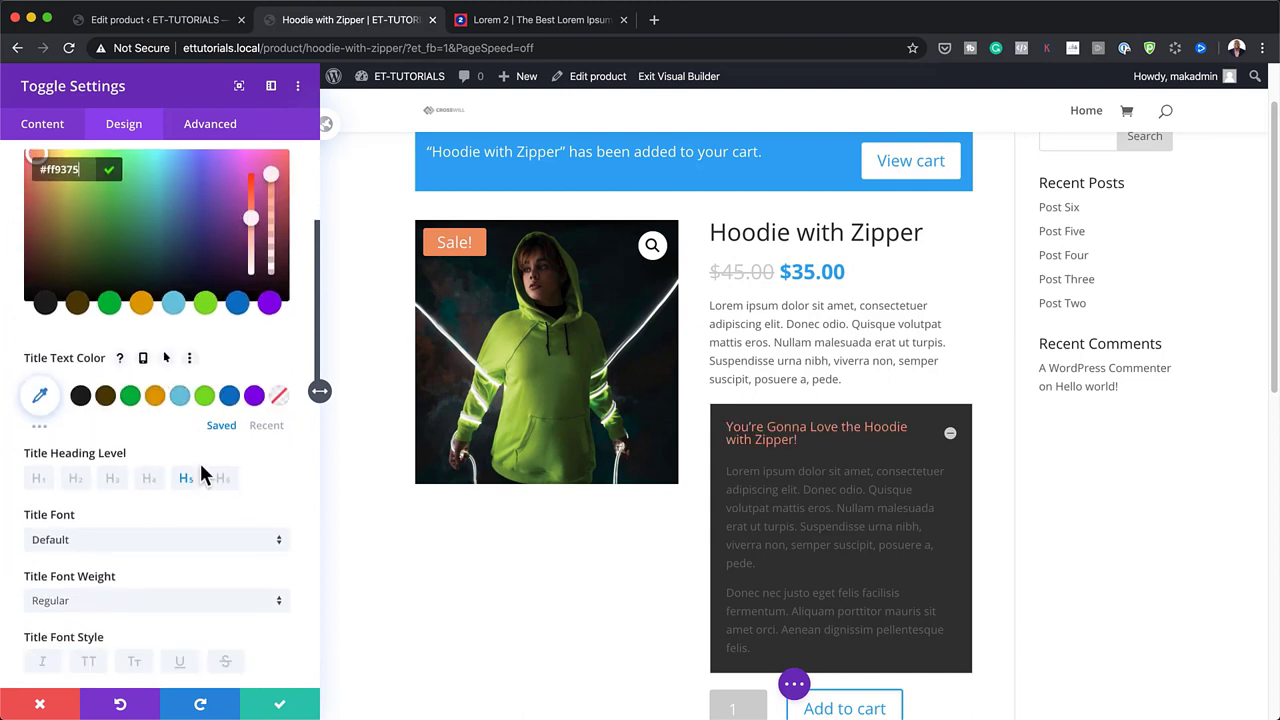
left_click(140, 560)
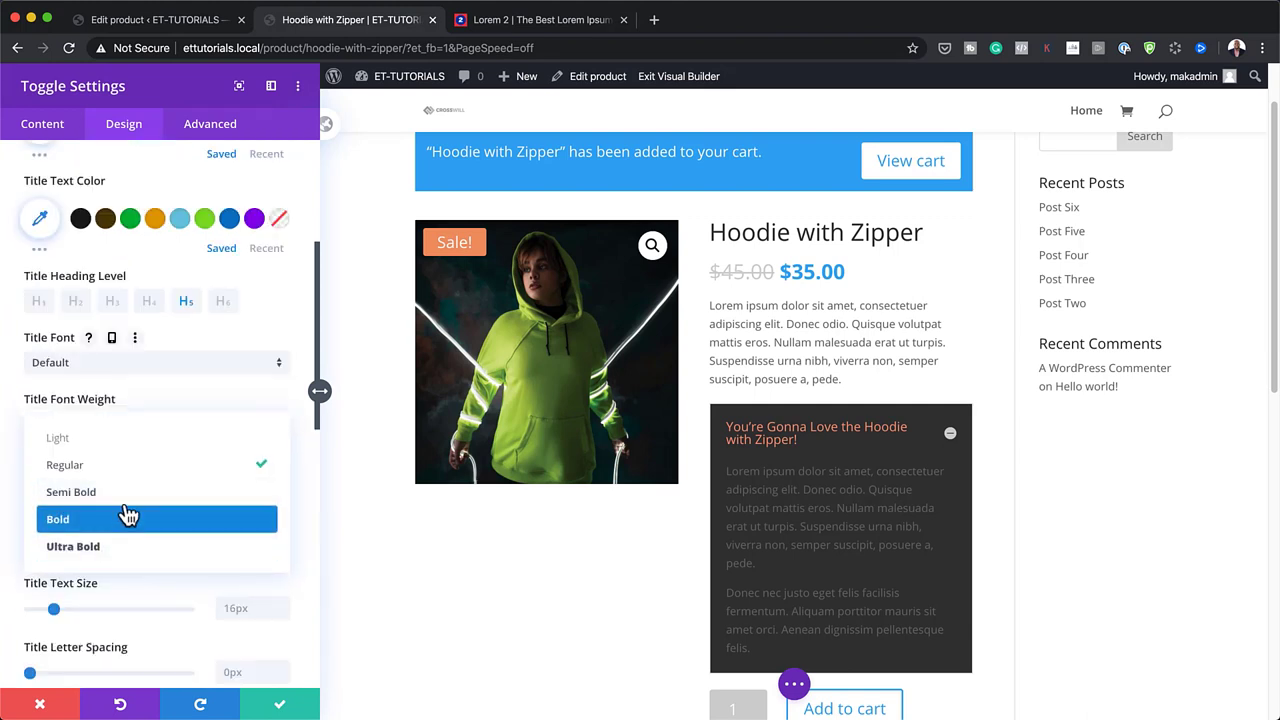
left_click(128, 491)
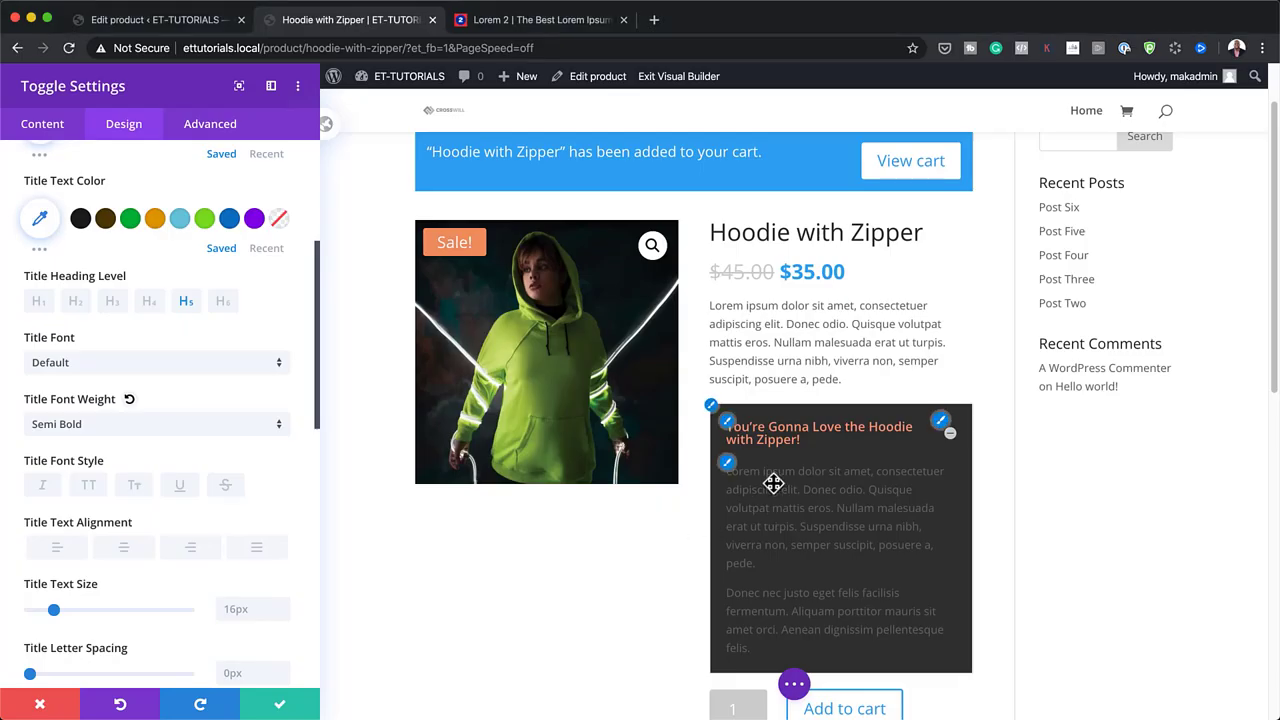
Set the toggle's body text color to #ffffff and save the toggle settings.
left_click(730, 472)
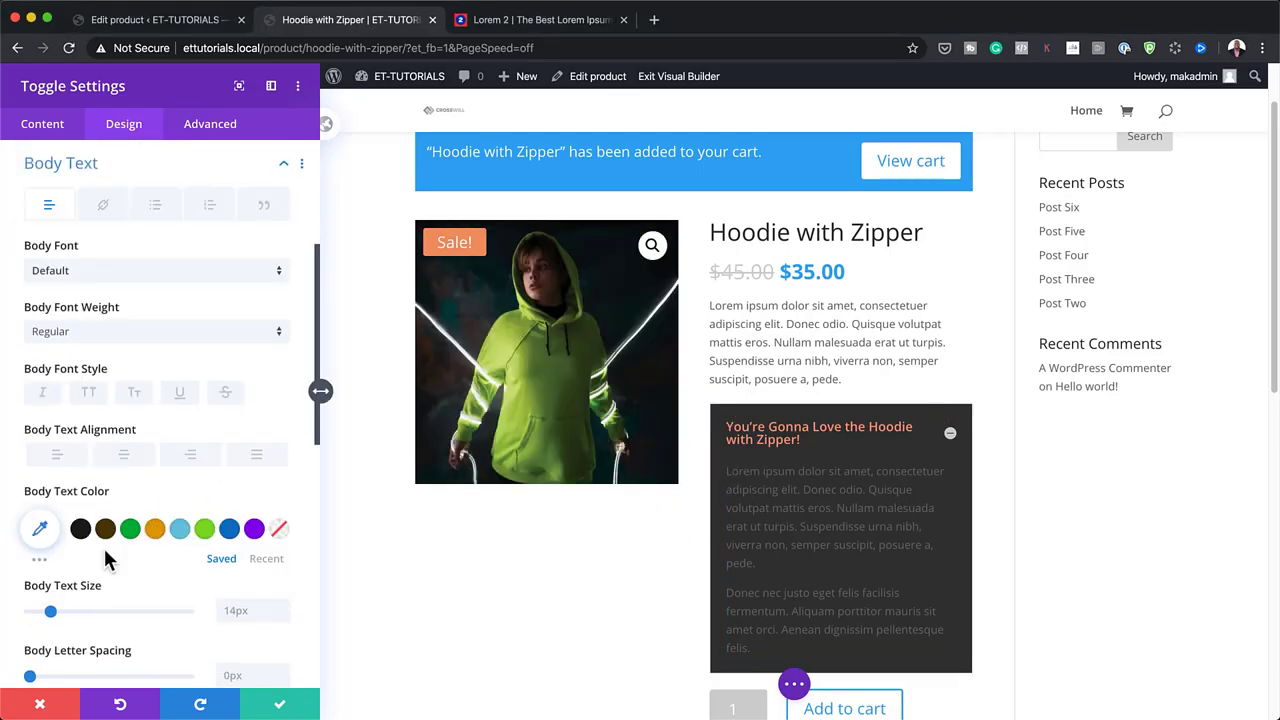
left_click(41, 530)
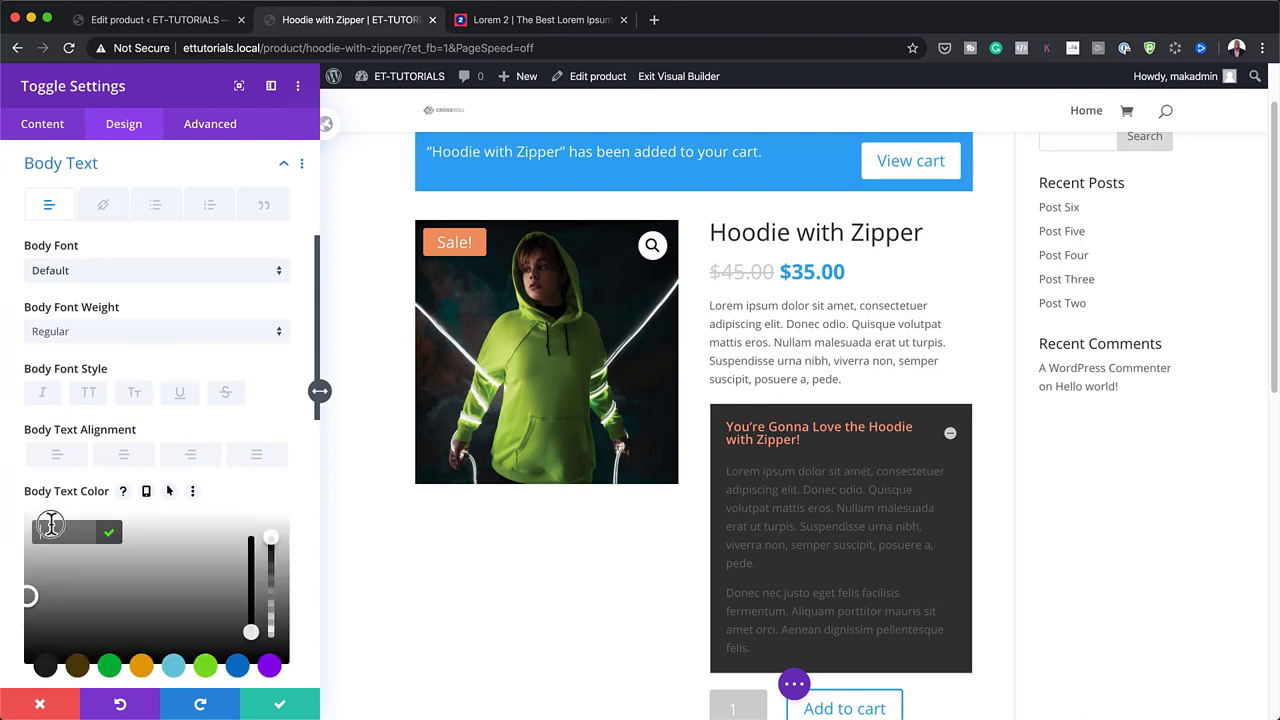
left_click(52, 525)
type("#ffffff")
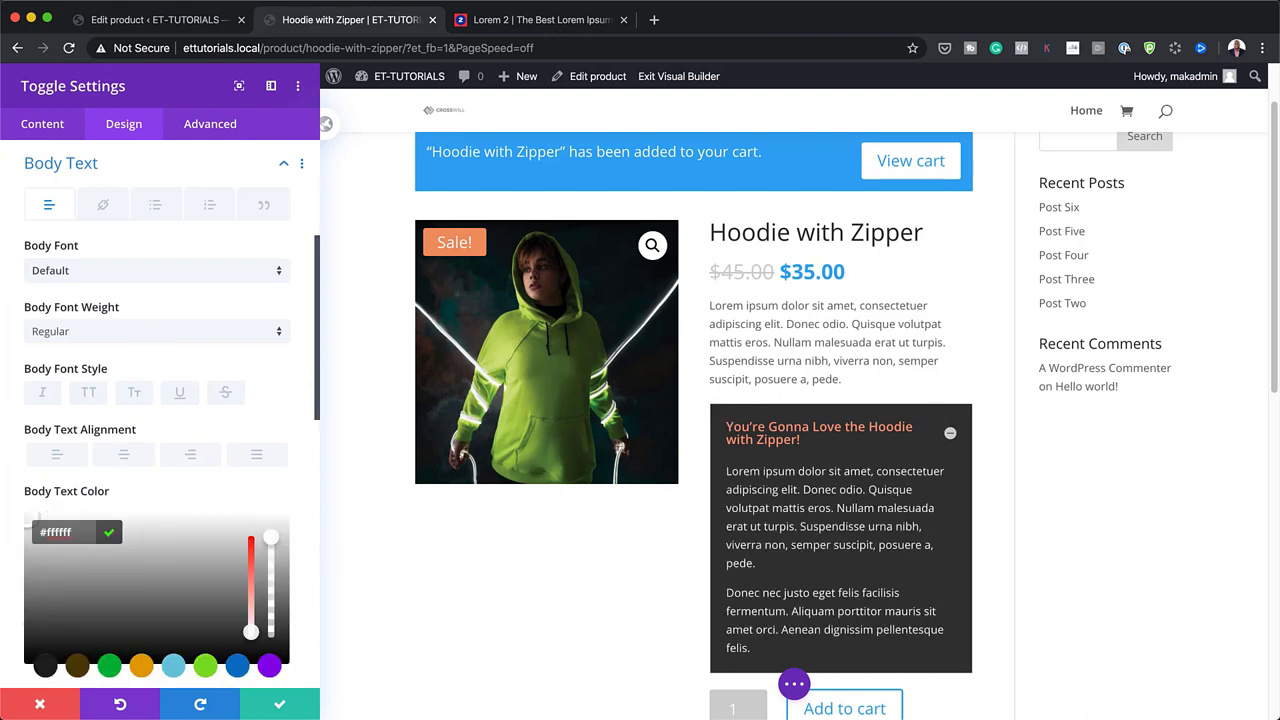
left_click(281, 706)
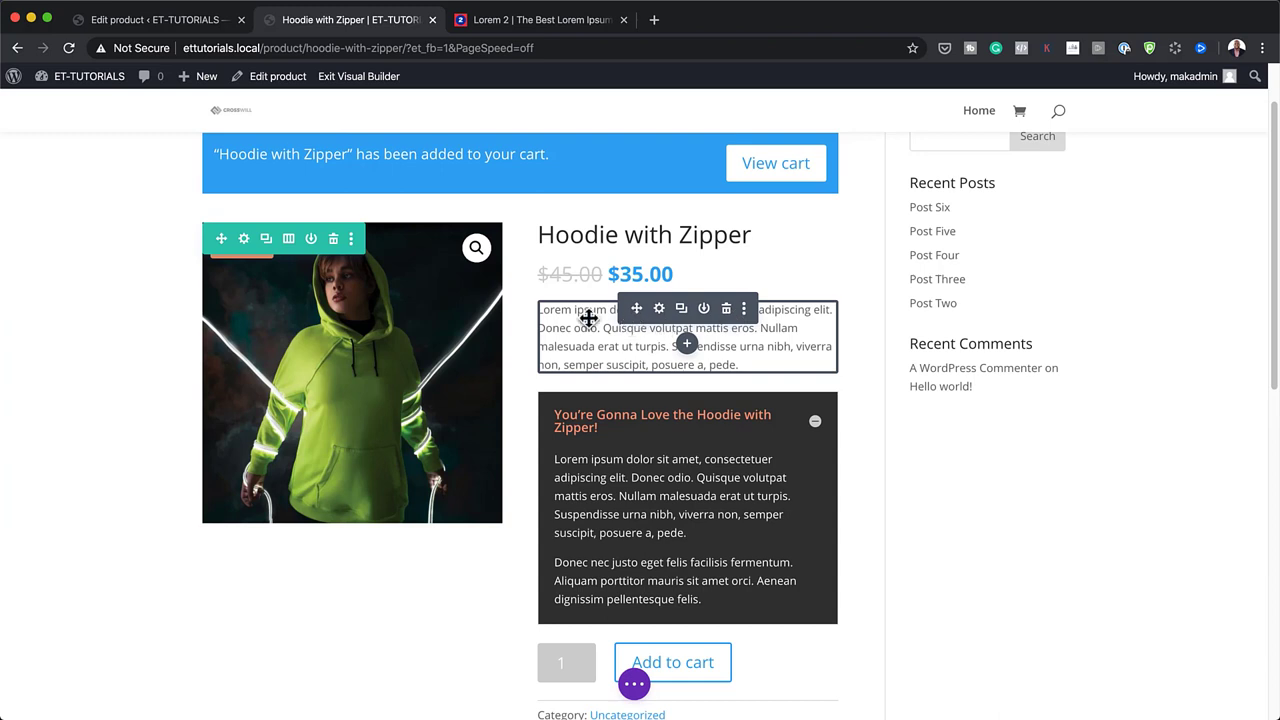
Delete the short description module above the toggle, then collapse and re-expand the toggle to check its title.
left_click(728, 312)
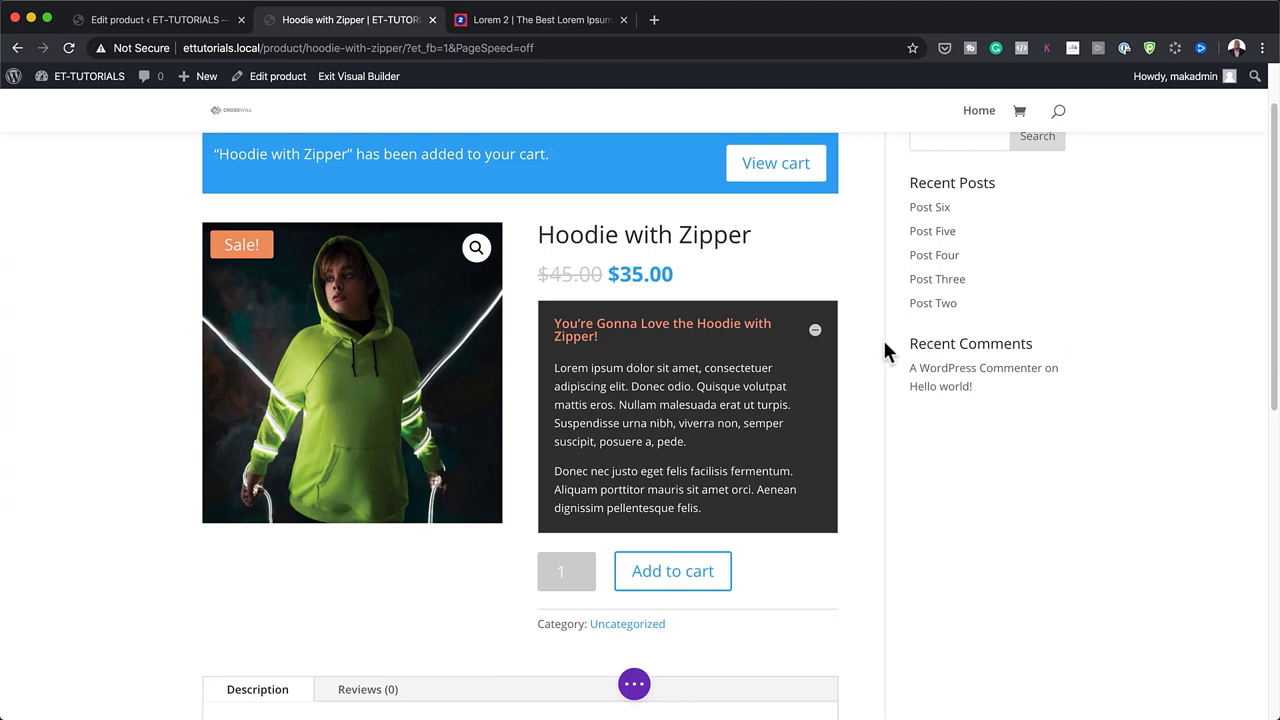
left_click(815, 331)
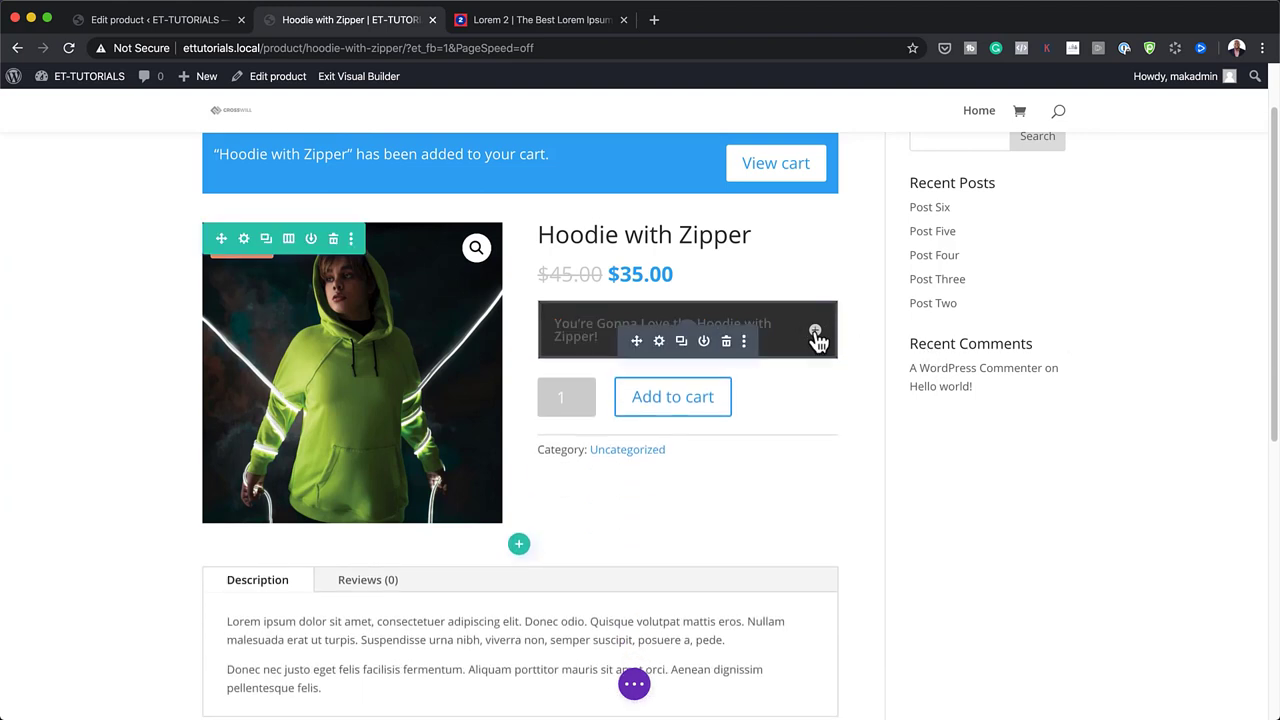
left_click(815, 331)
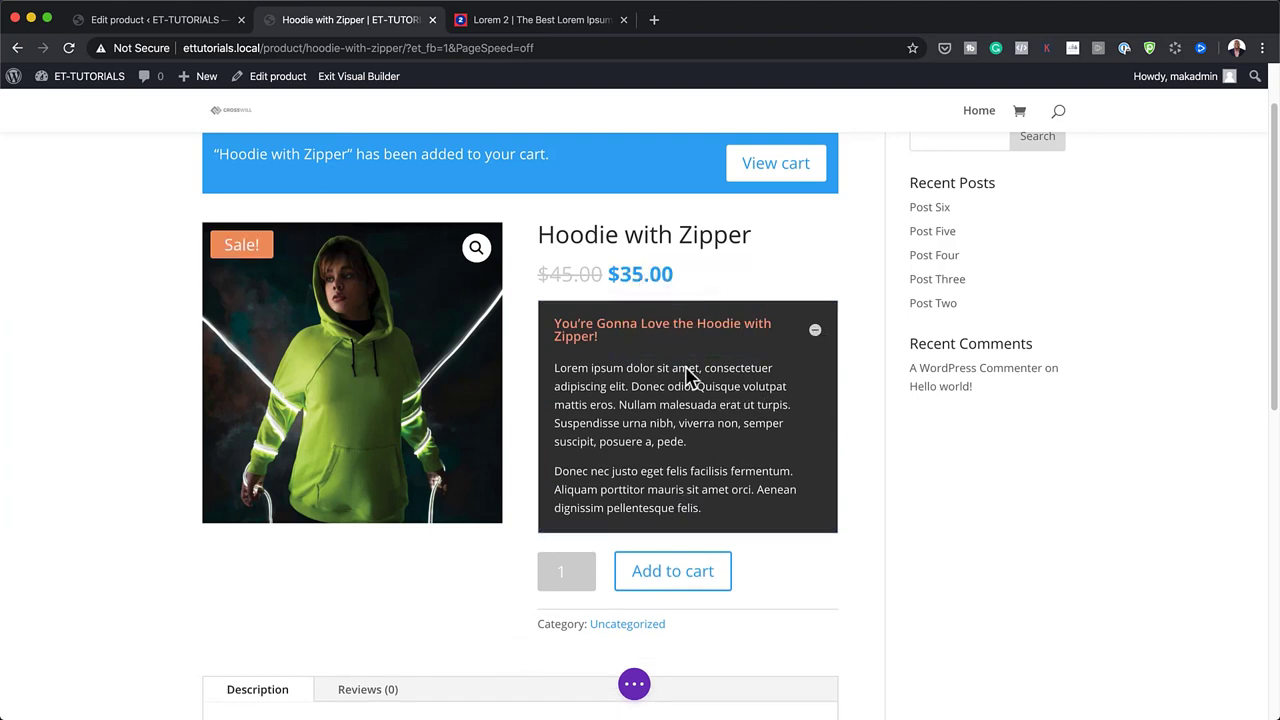
Set the toggle's closed title text color to #e09900, check it collapsed and expanded, and close the settings.
left_click(659, 343)
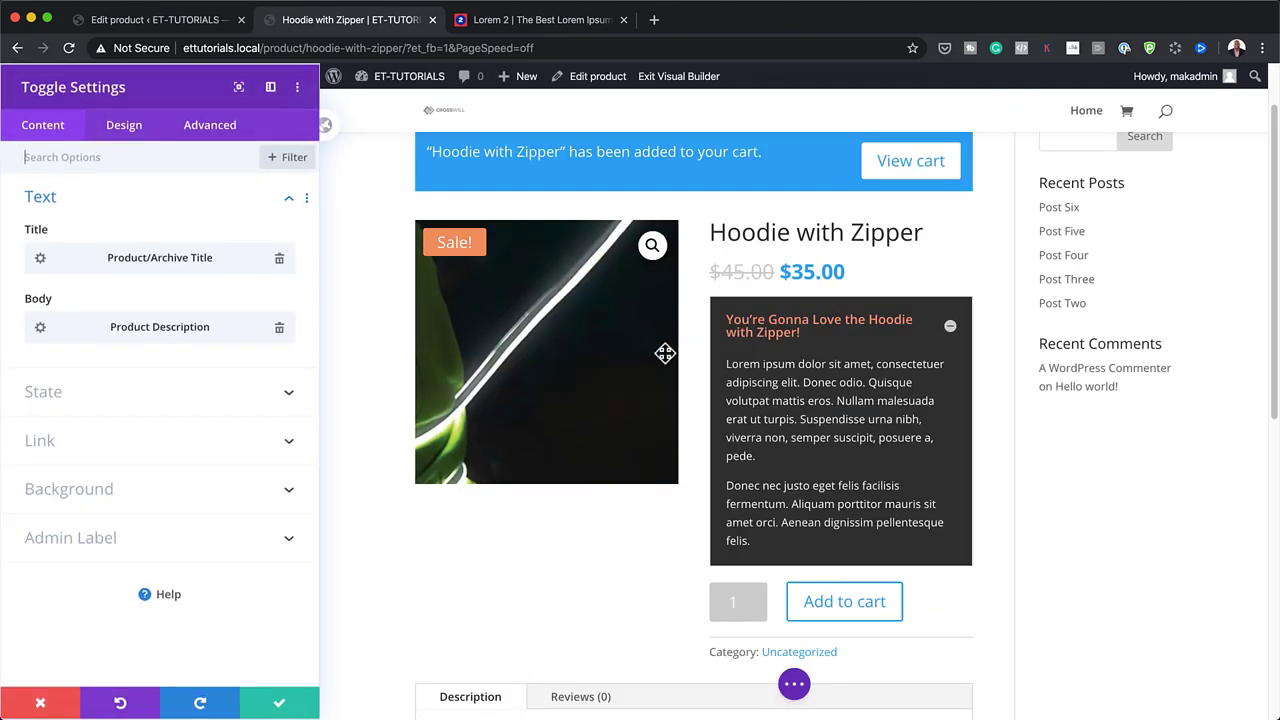
left_click(727, 318)
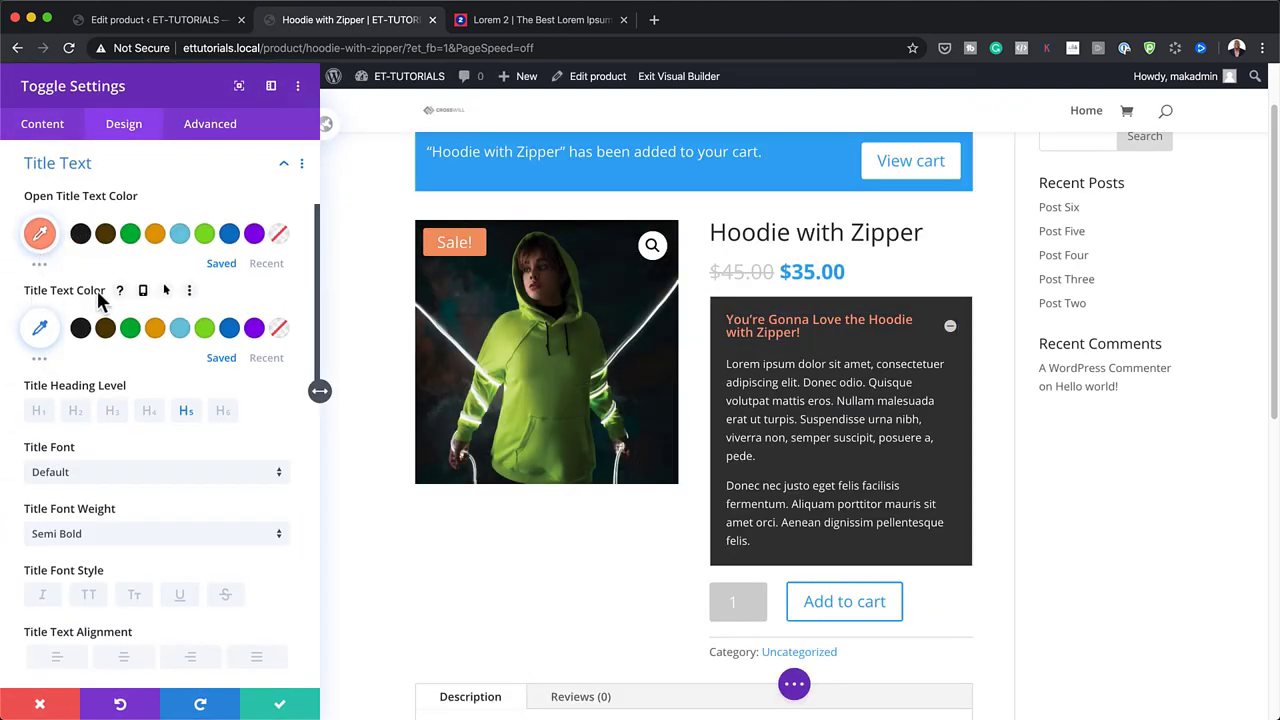
left_click(155, 330)
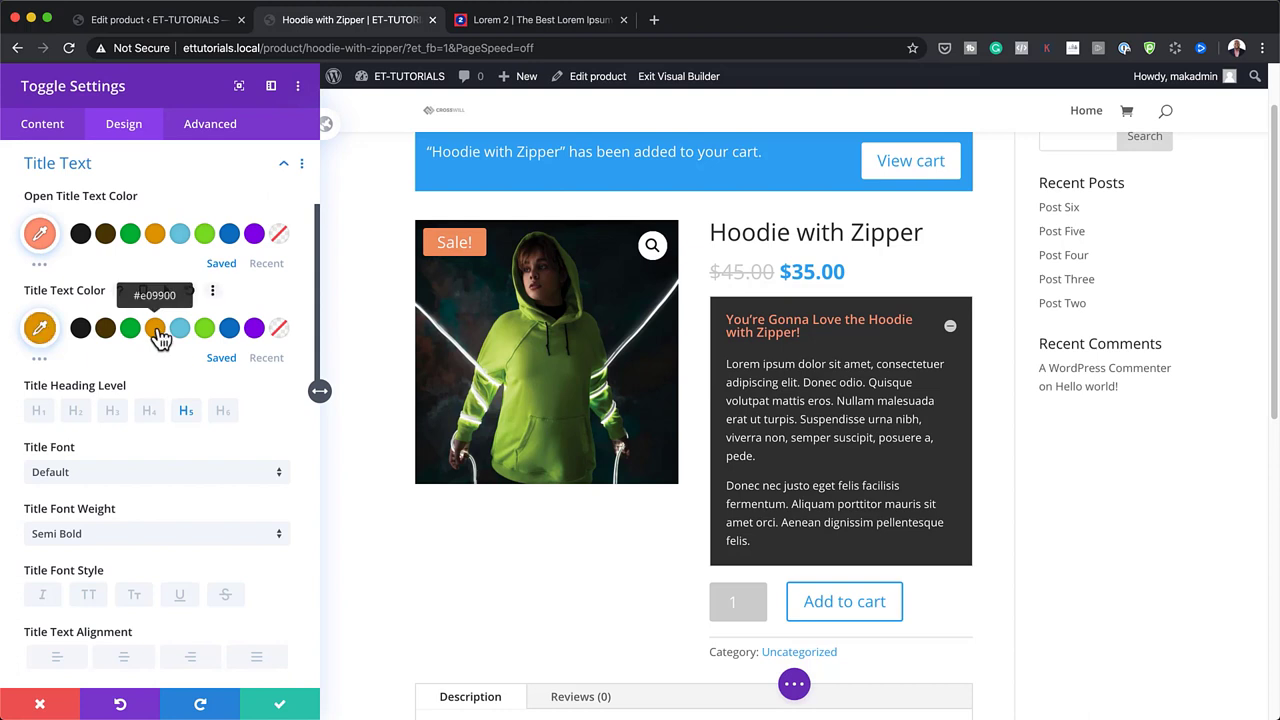
left_click(948, 328)
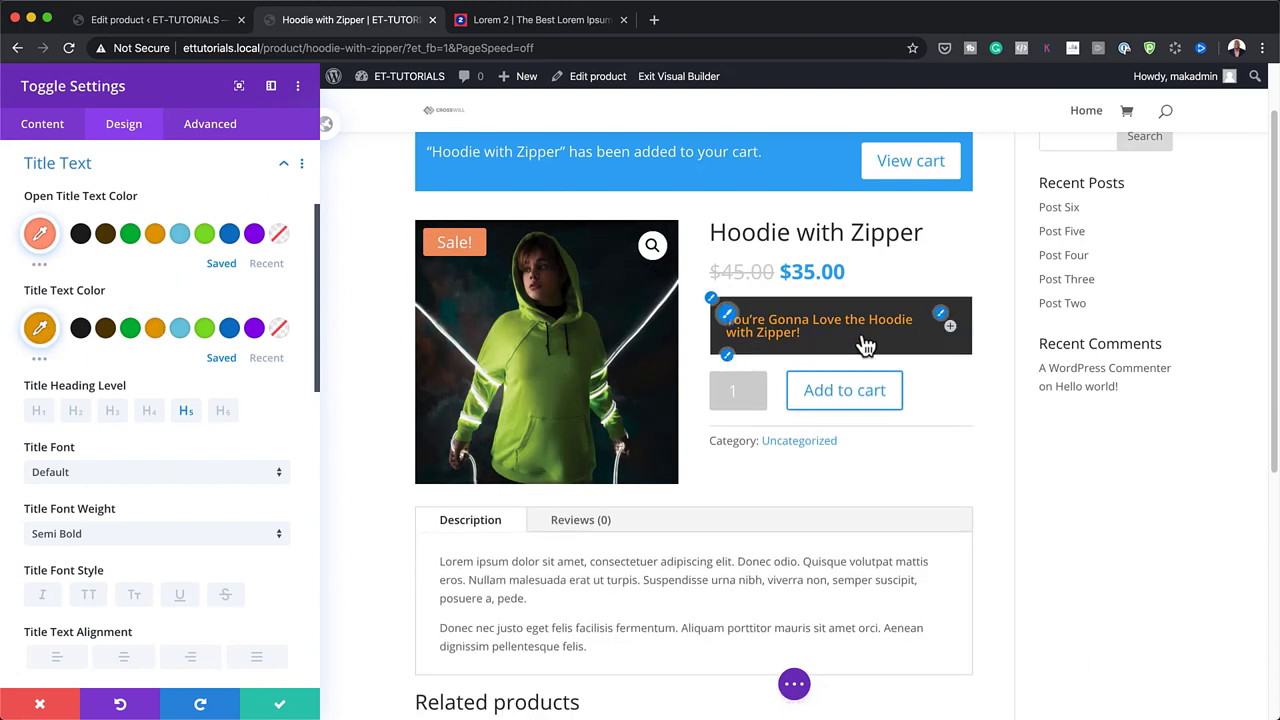
left_click(948, 328)
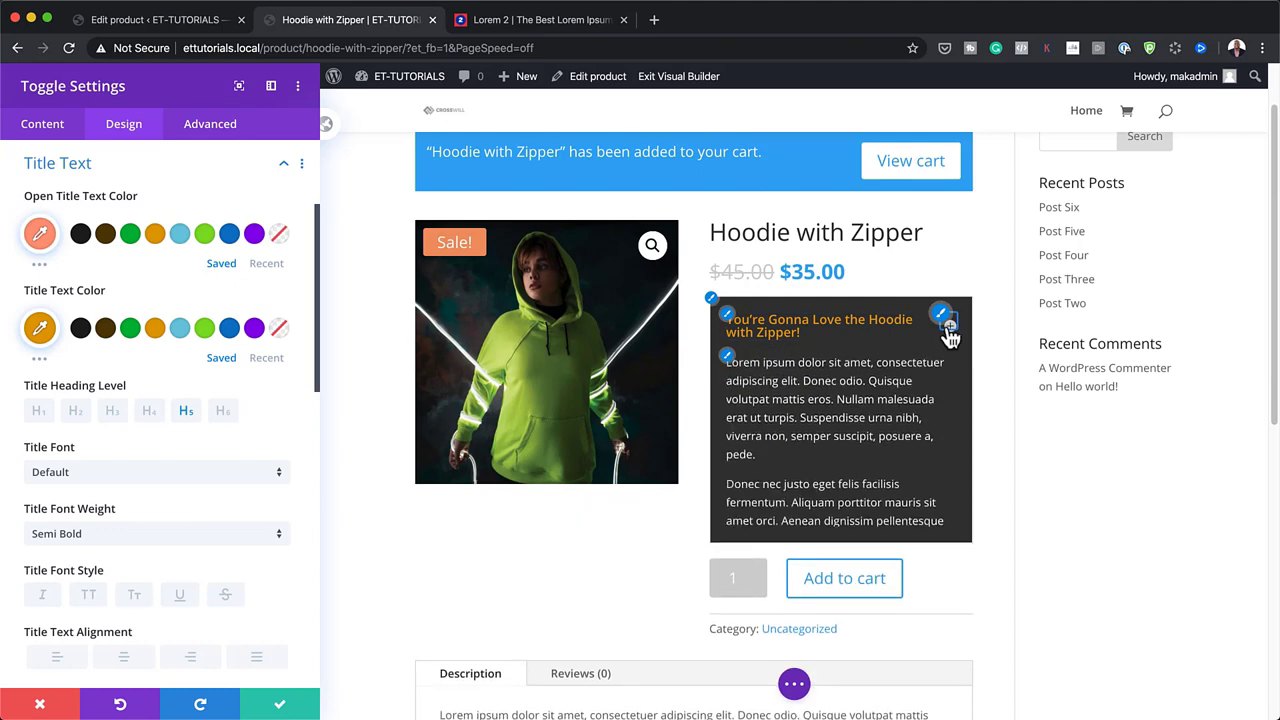
key("Escape")
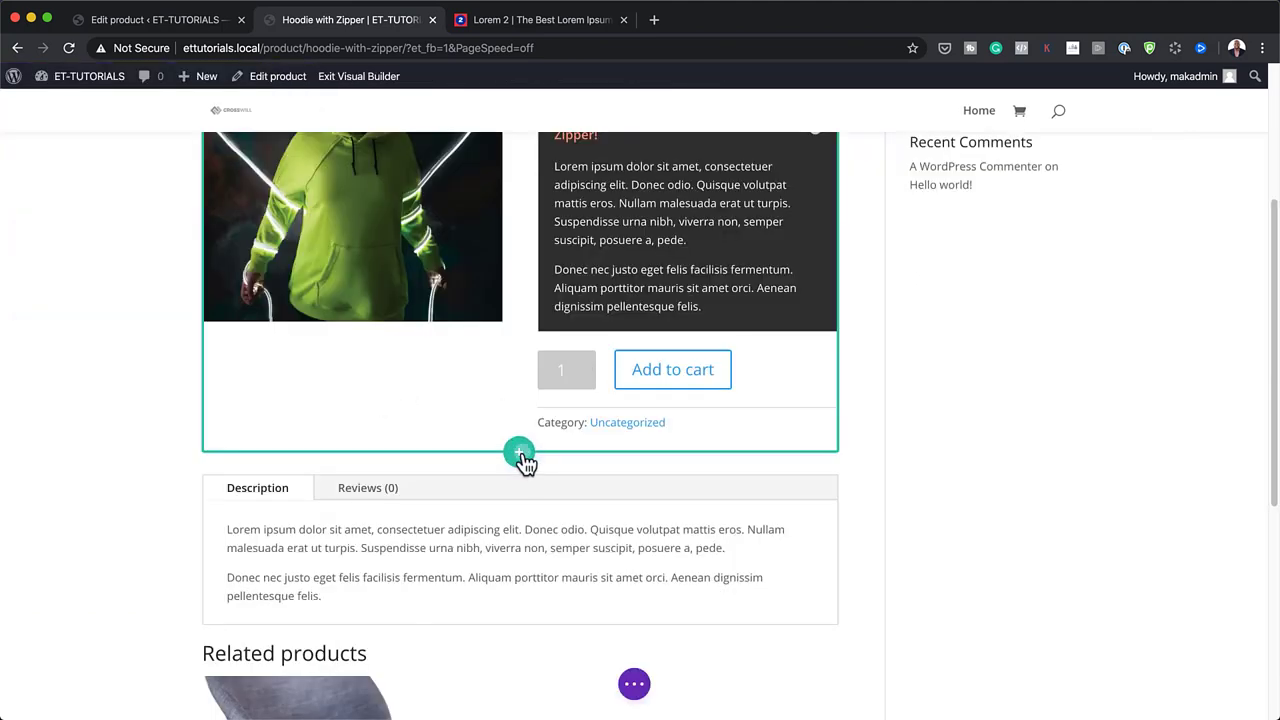
Insert a single-column row below the product details with a Contact Form module and save its default settings.
left_click(519, 455)
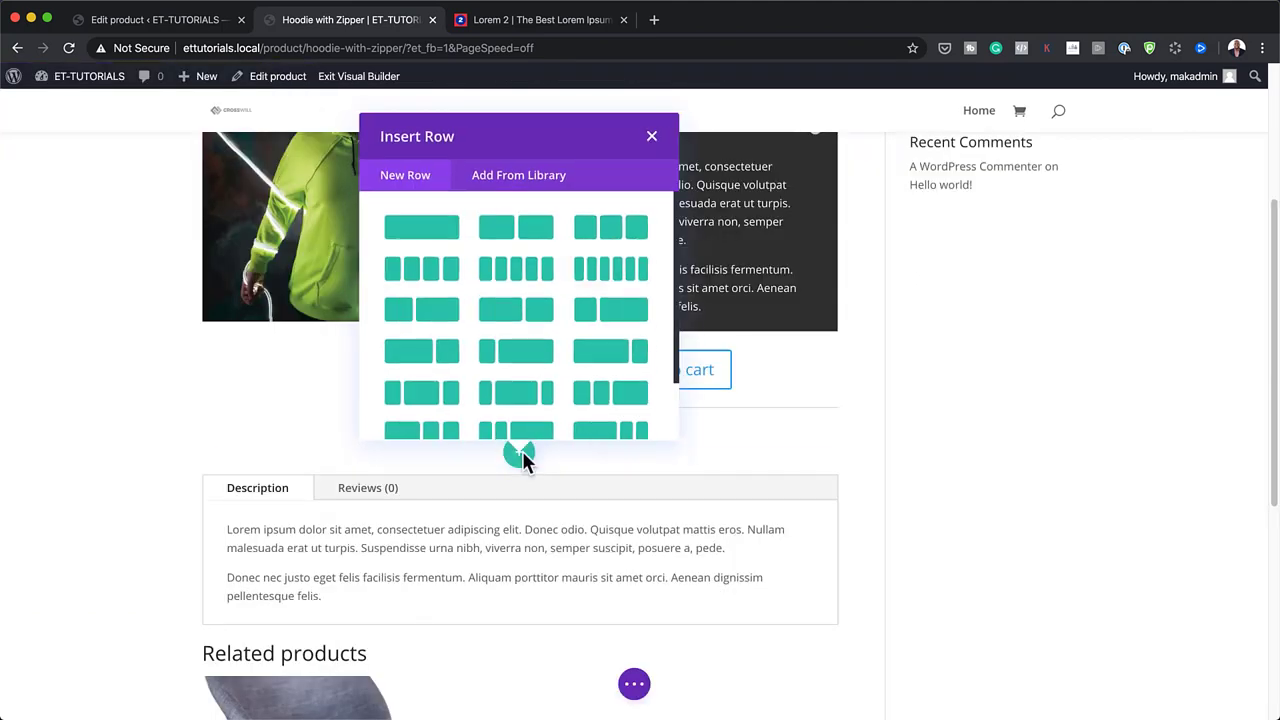
left_click(433, 231)
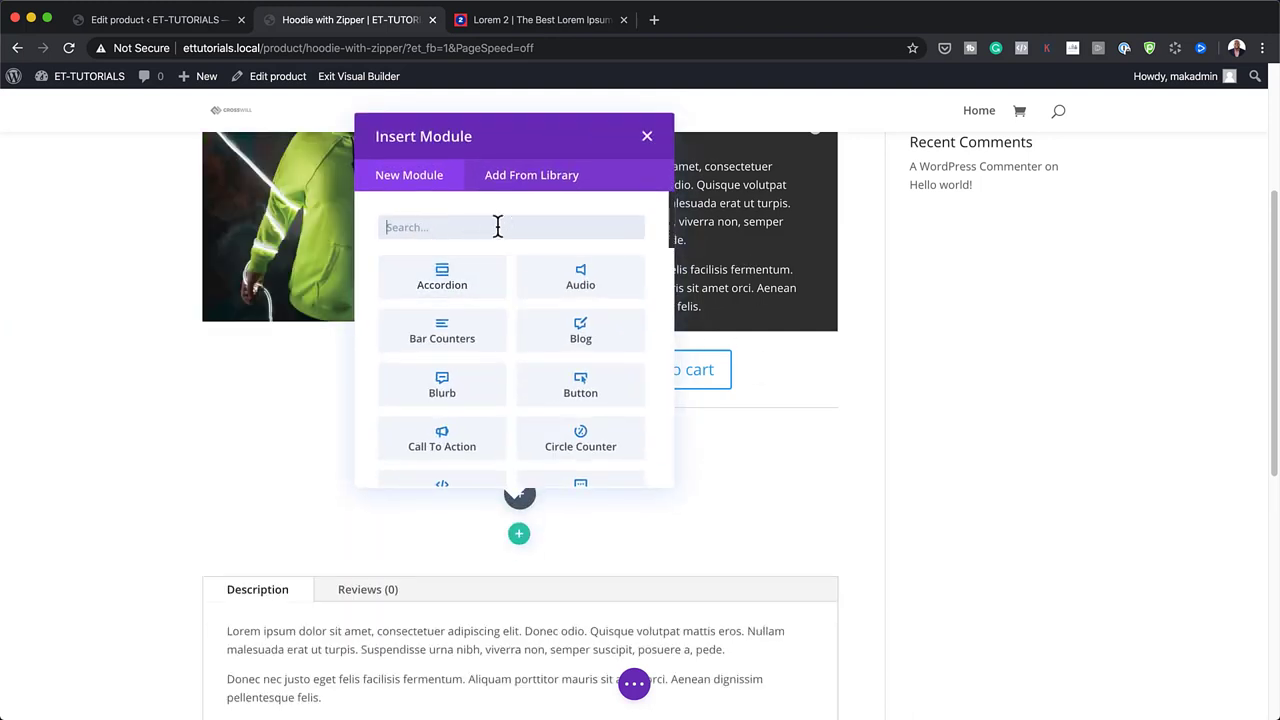
type("cont")
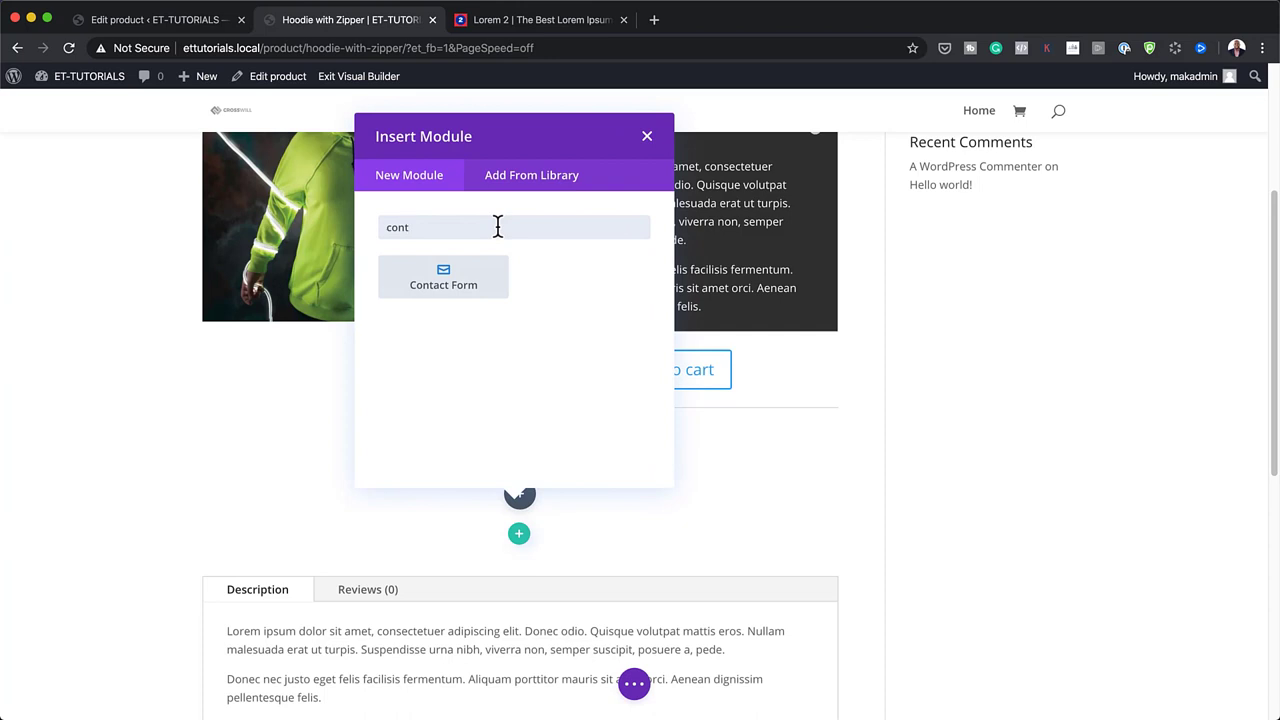
left_click(452, 284)
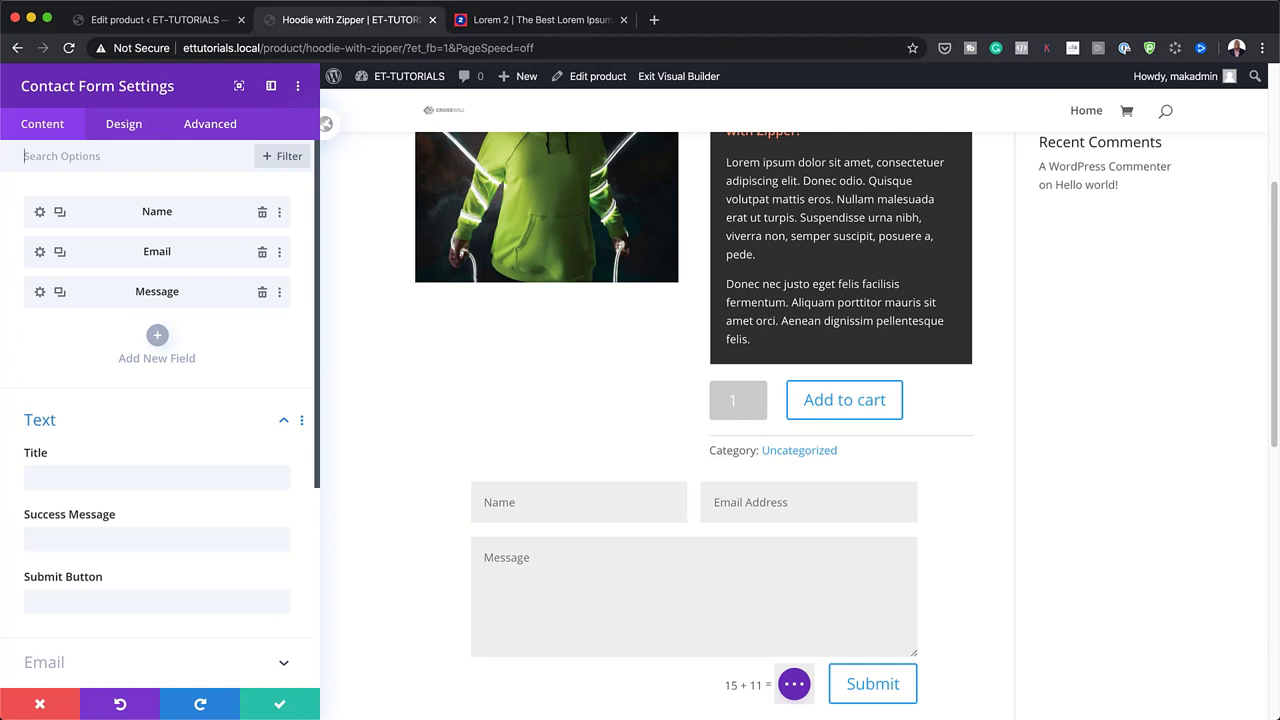
left_click(280, 708)
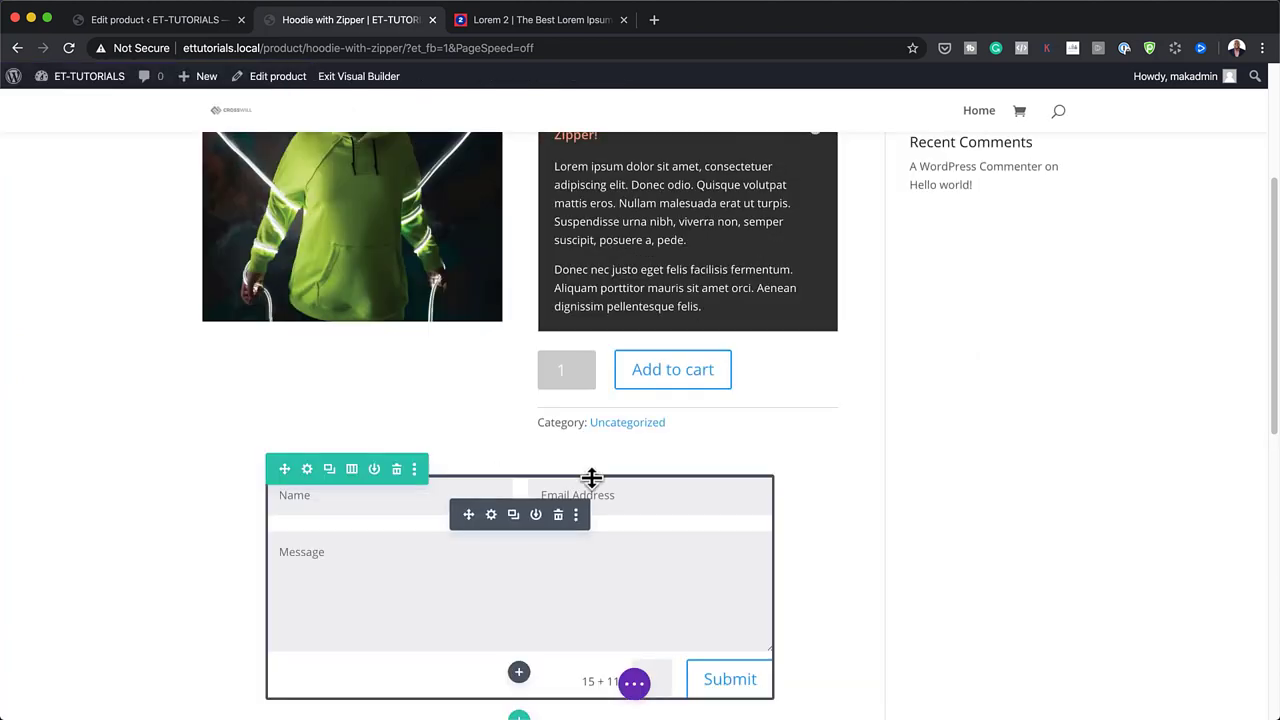
Insert a Text module below the contact form and save it with its default content.
left_click(519, 673)
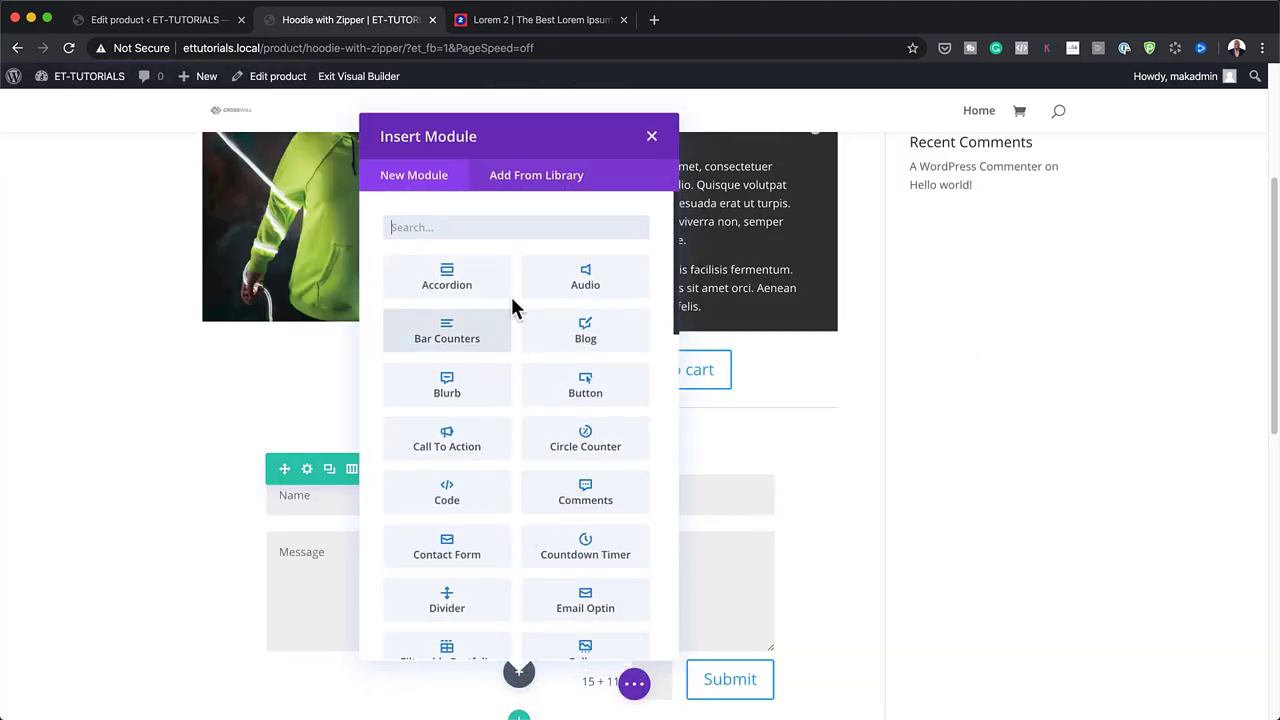
type("text")
left_click(451, 287)
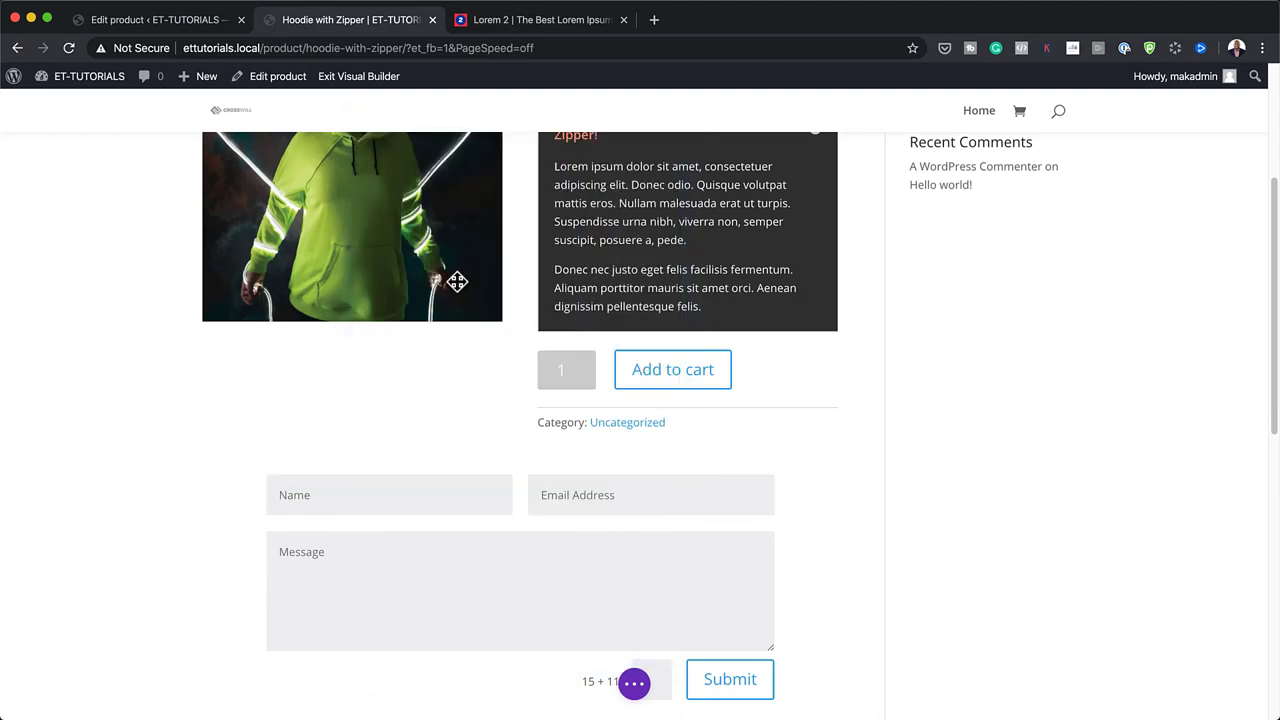
left_click(280, 704)
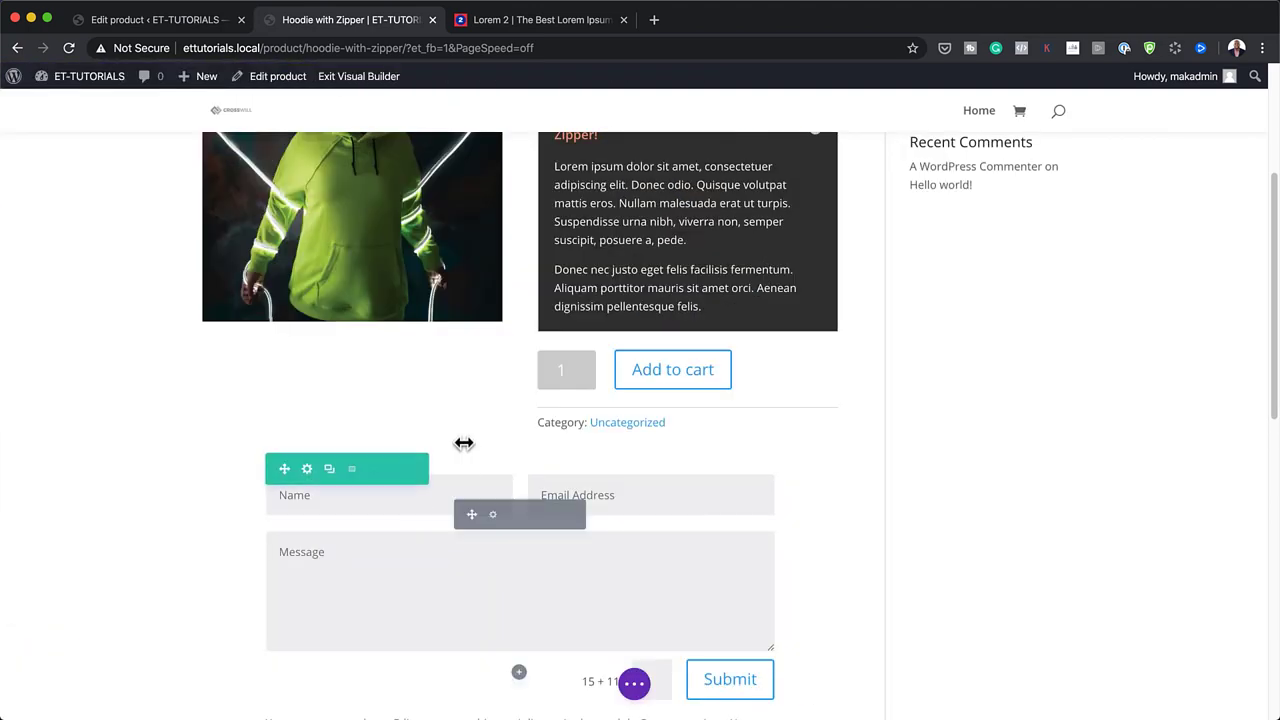
Set the contact form's title to the Product/Archive Title dynamic content.
left_click(491, 514)
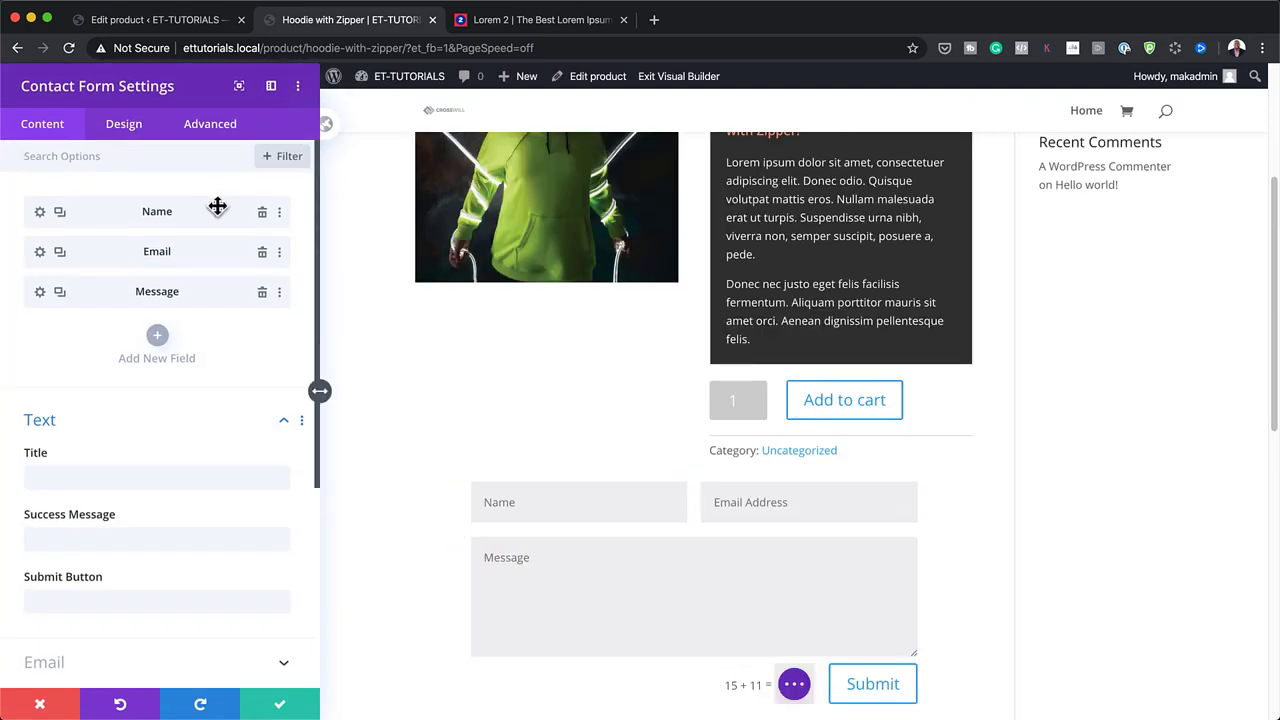
left_click(180, 483)
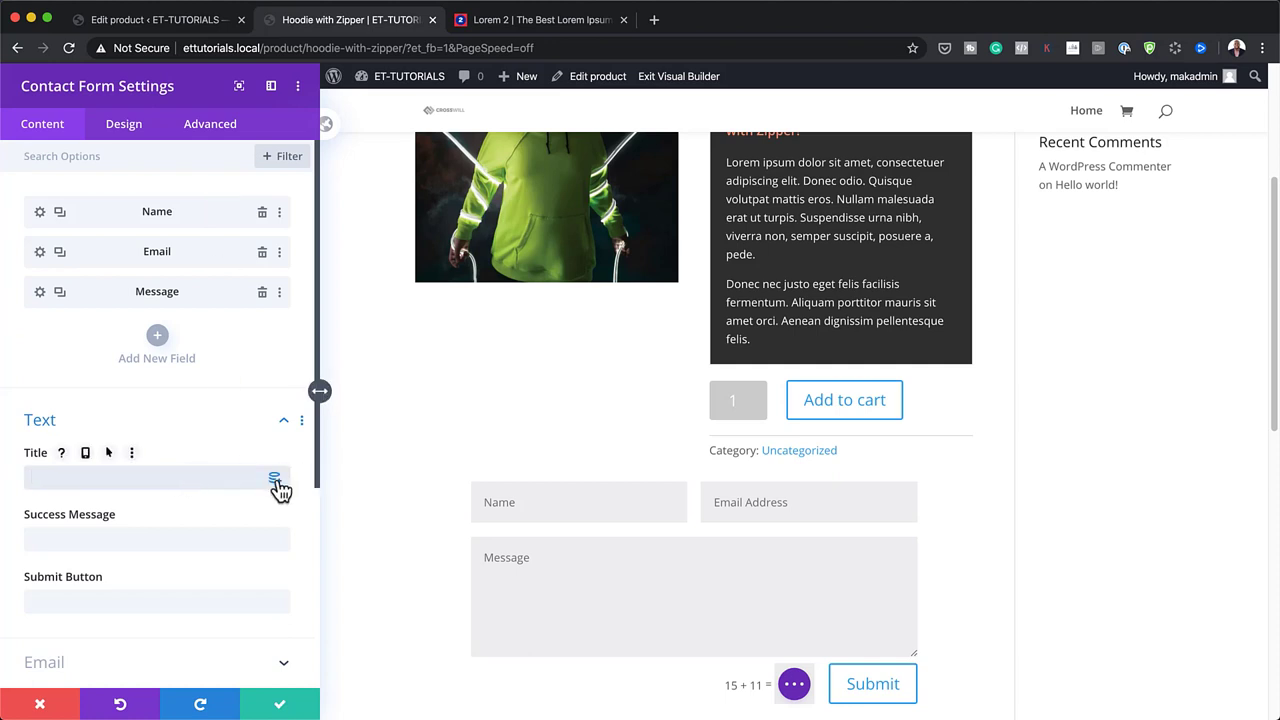
left_click(276, 482)
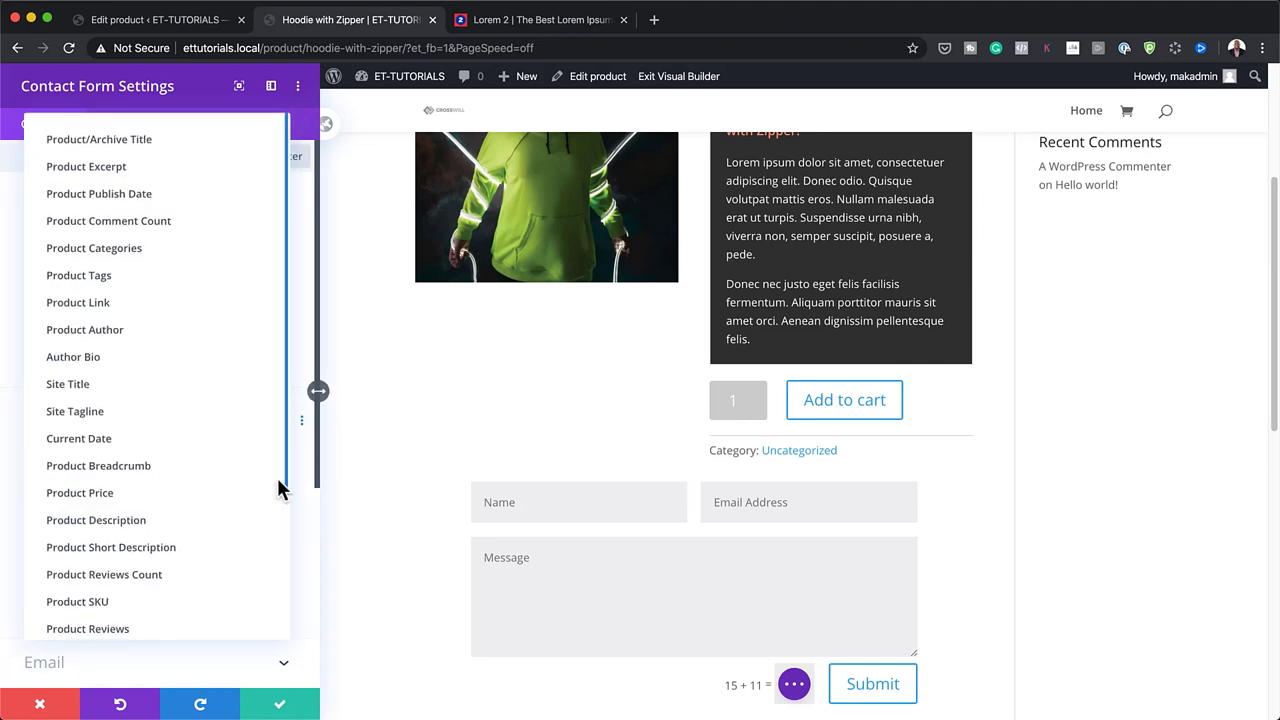
left_click(192, 148)
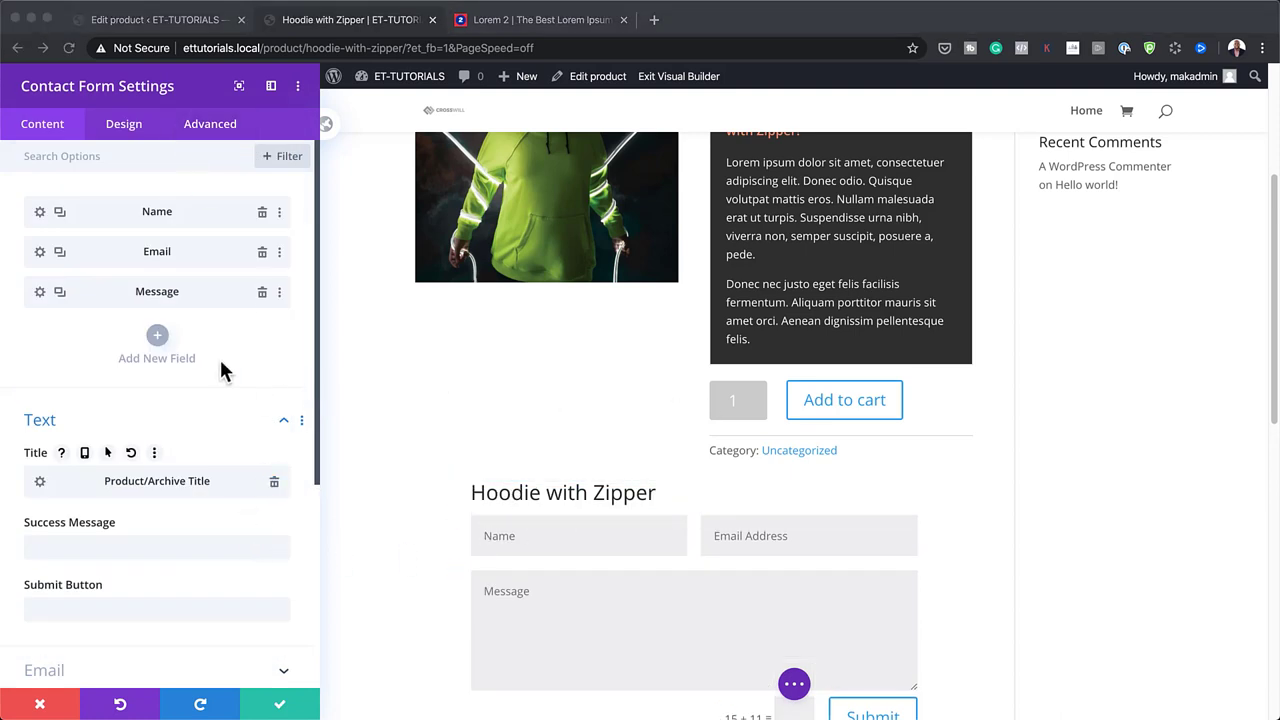
Add "Have a Question About the" before and "? Give Us a Shout!" after the contact form's dynamic title.
left_click(40, 483)
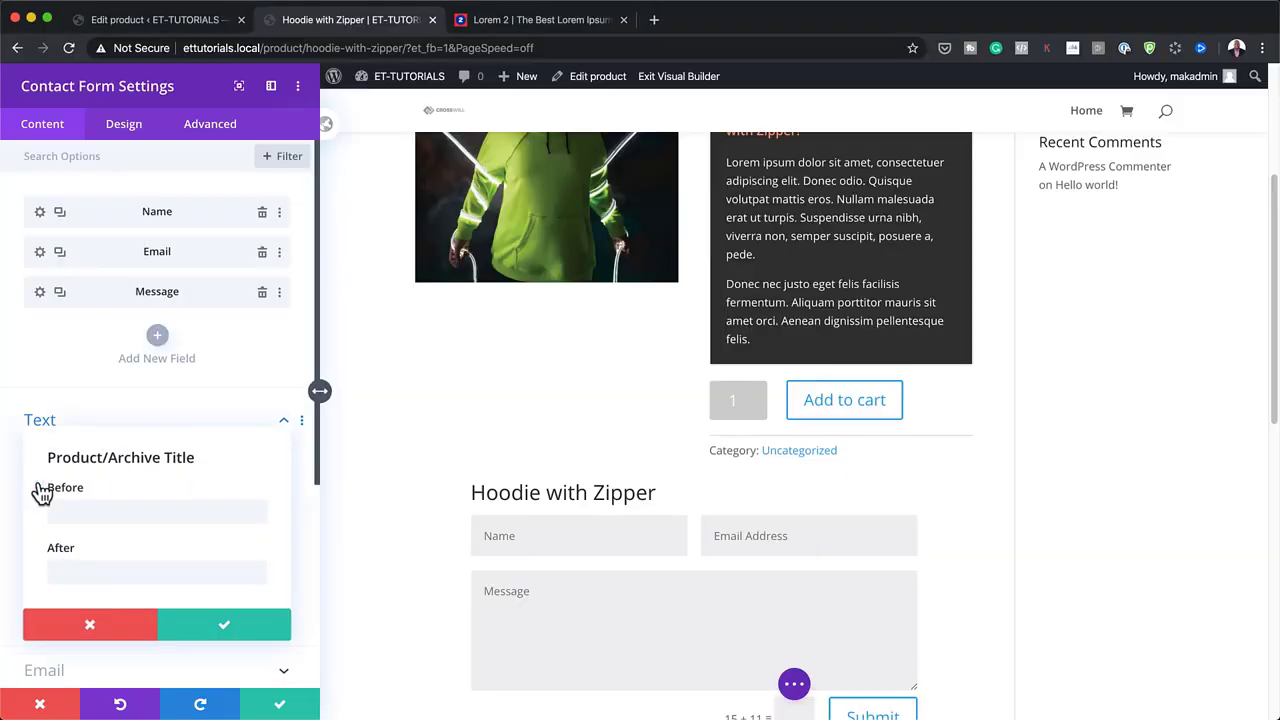
type("Have a Question About the")
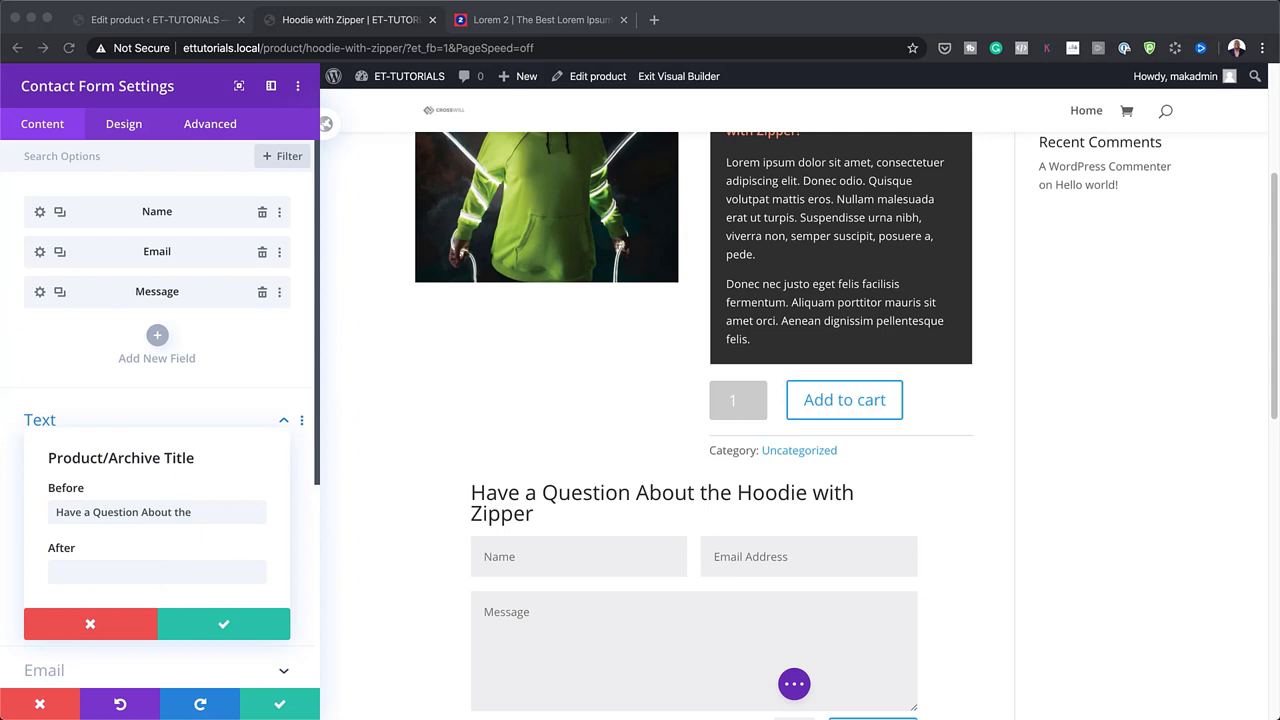
left_click(77, 570)
type("? Give Us a Shout!")
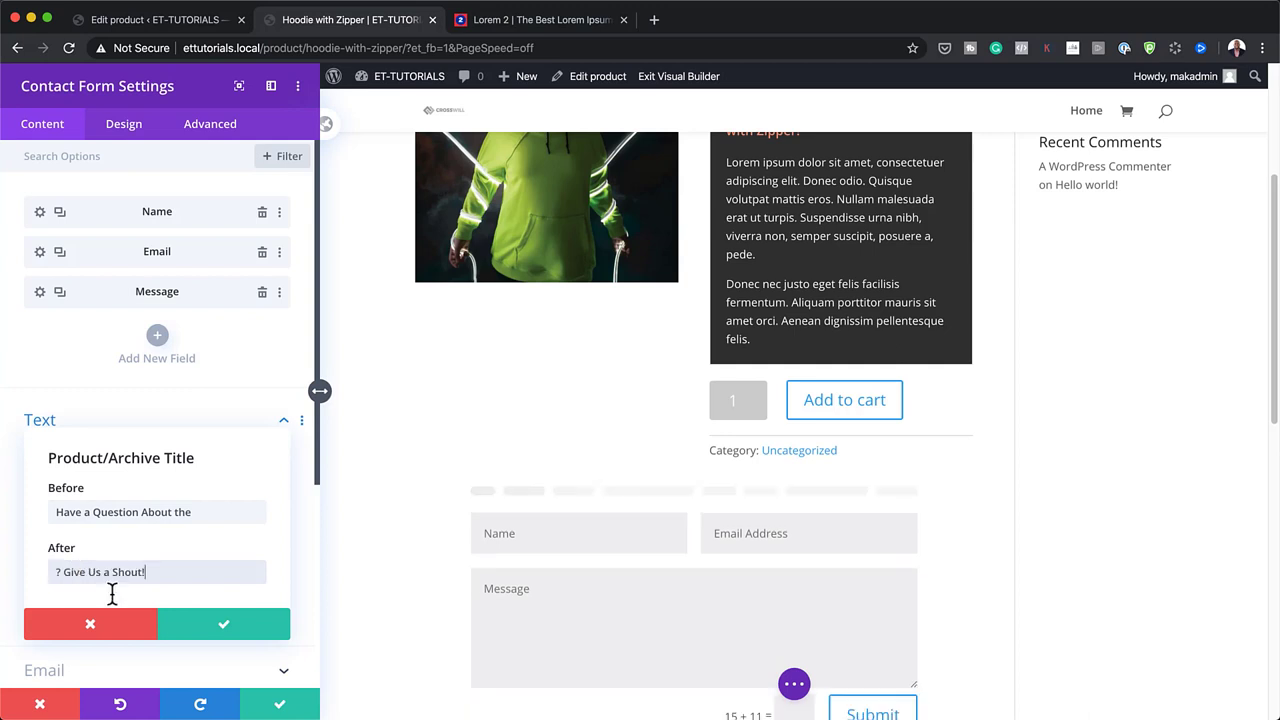
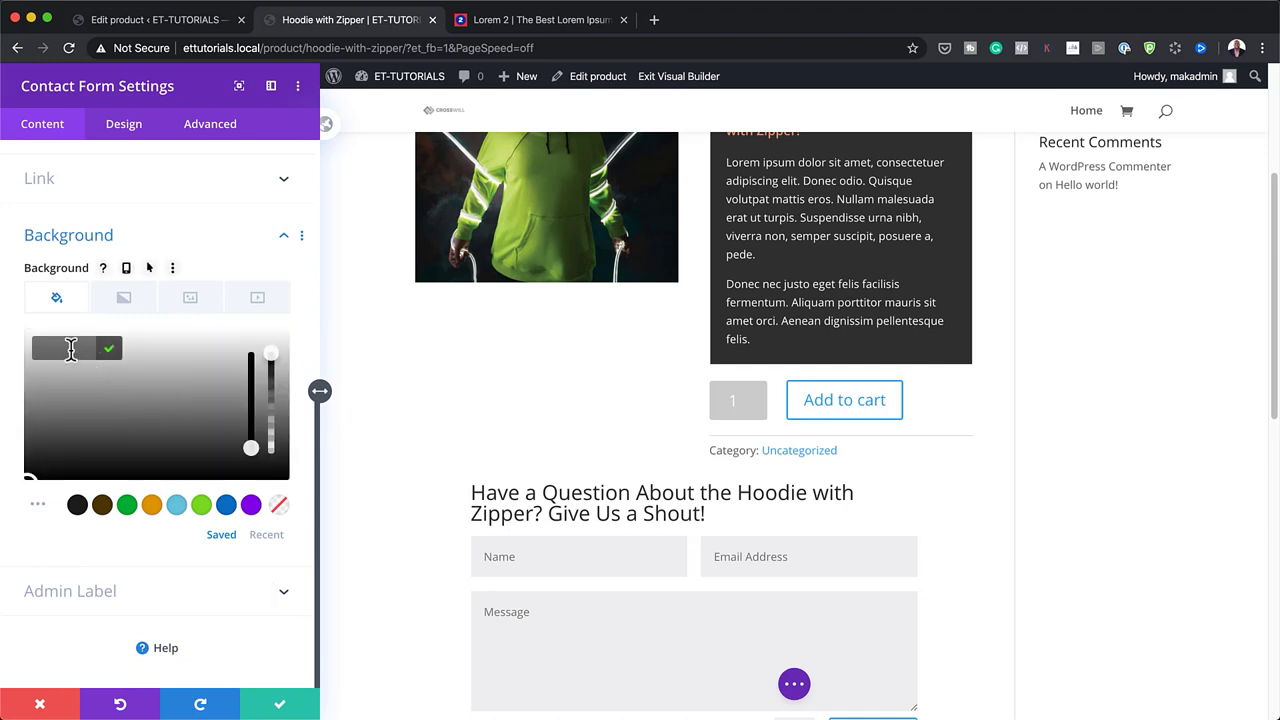
Set the contact form's background color to #333333 and its title text color to white.
left_click(71, 348)
type("#333333")
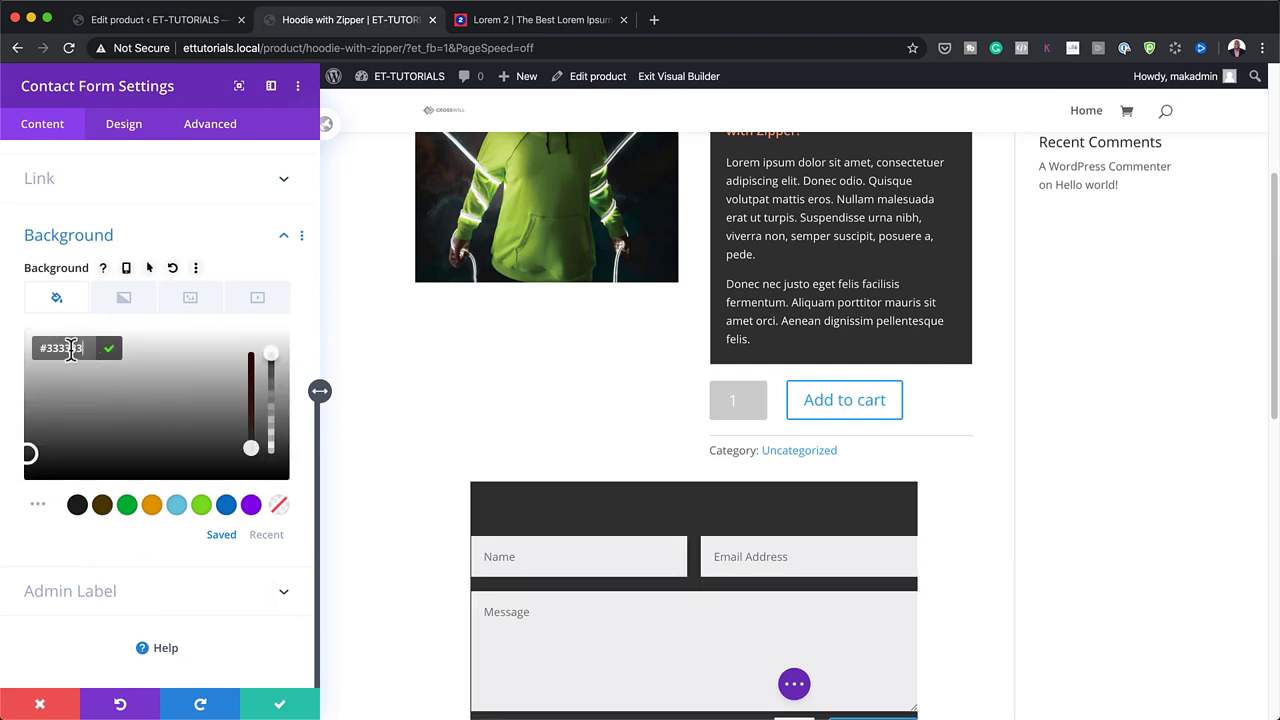
left_click(124, 124)
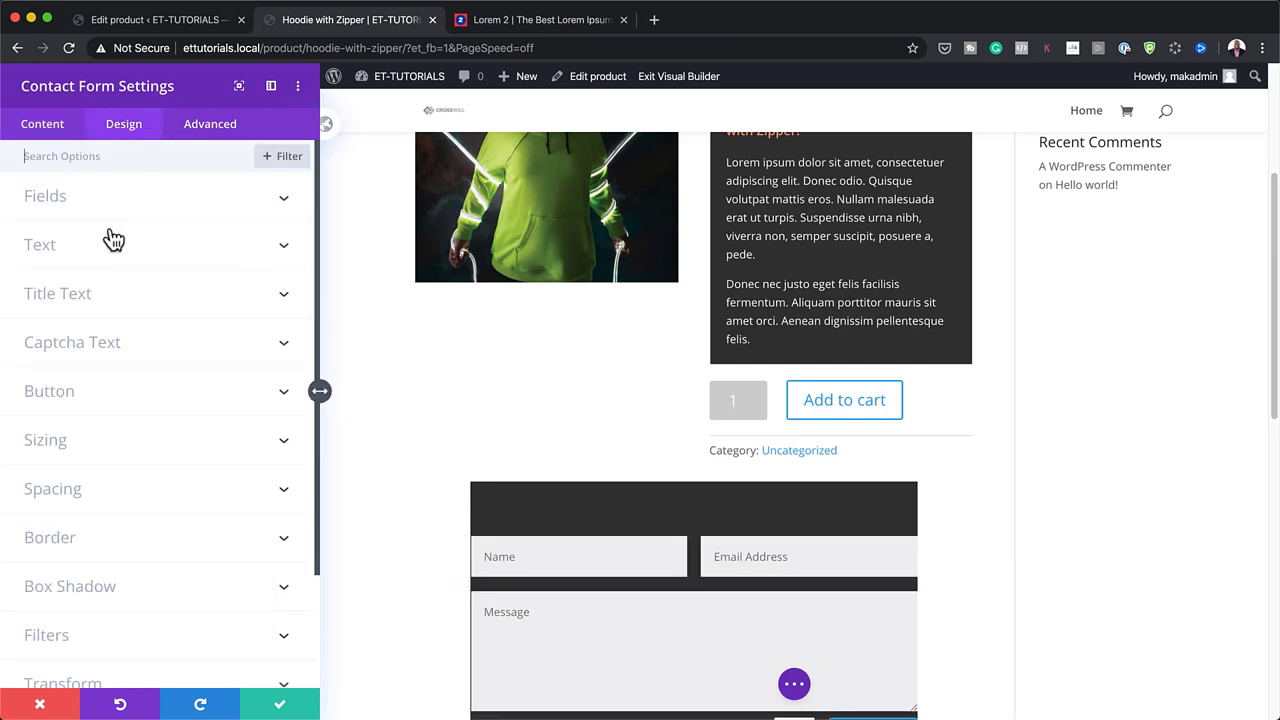
left_click(55, 257)
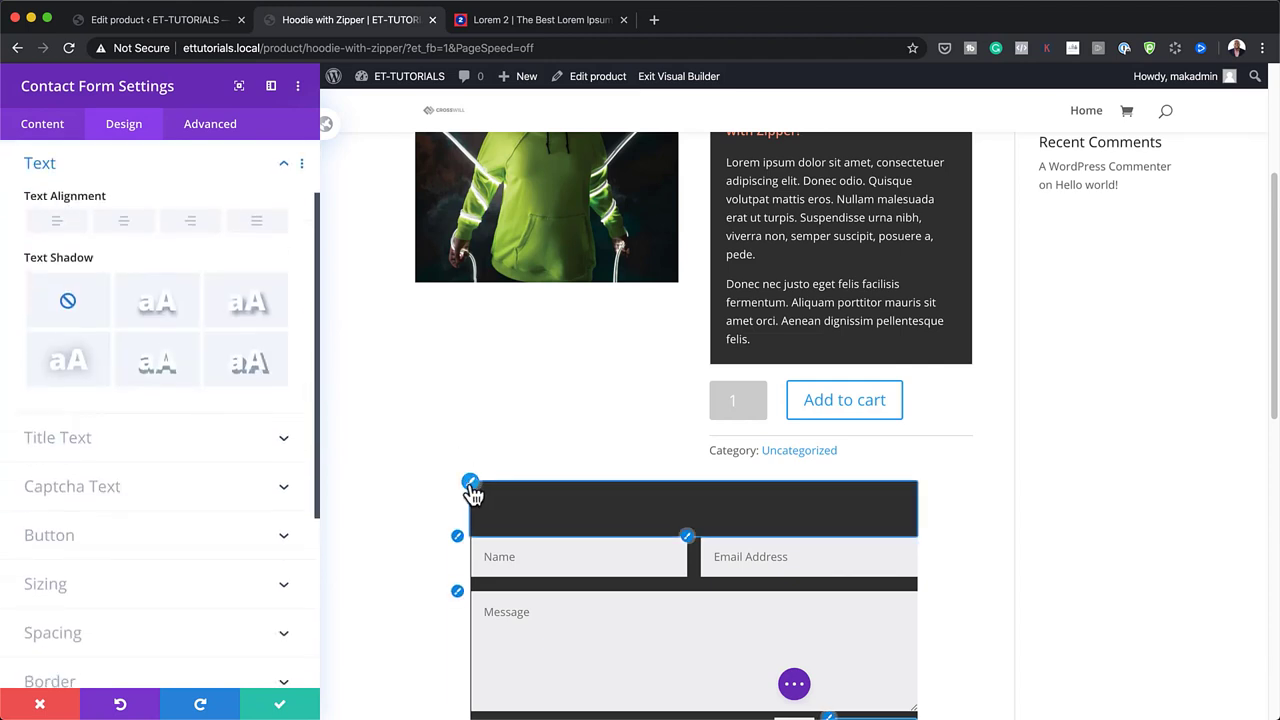
left_click(471, 485)
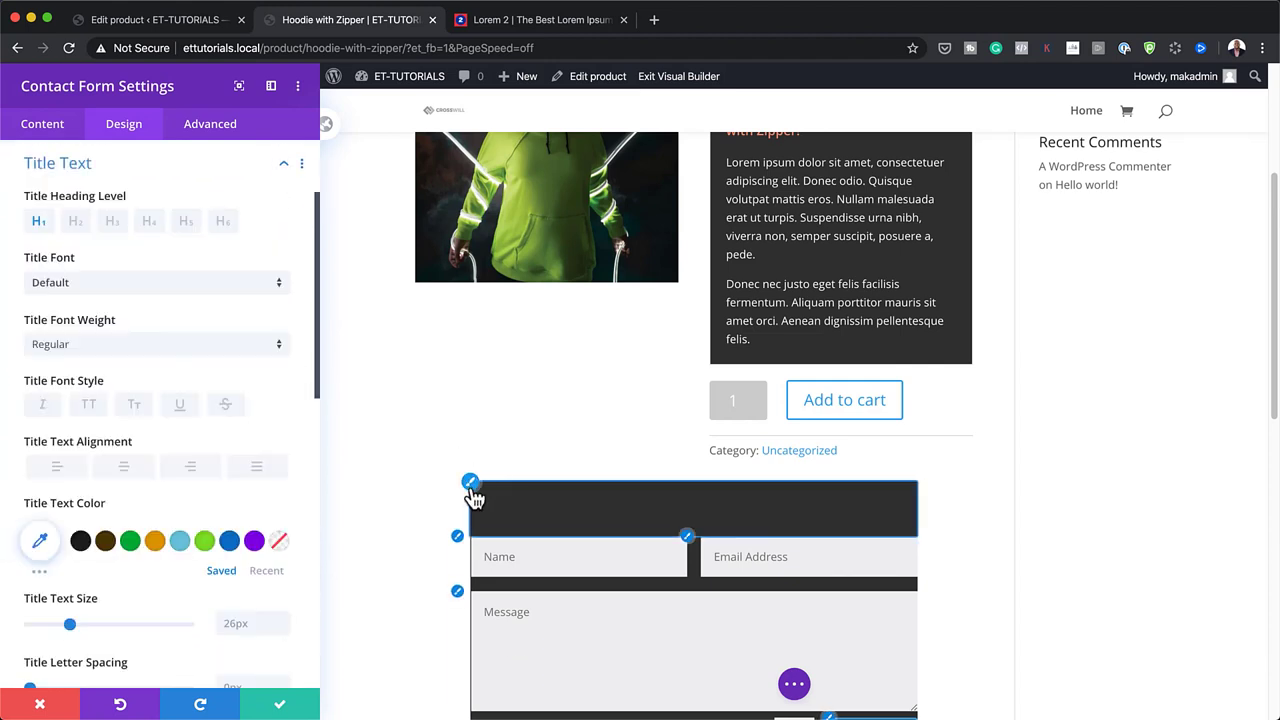
left_click(266, 570)
left_click(132, 545)
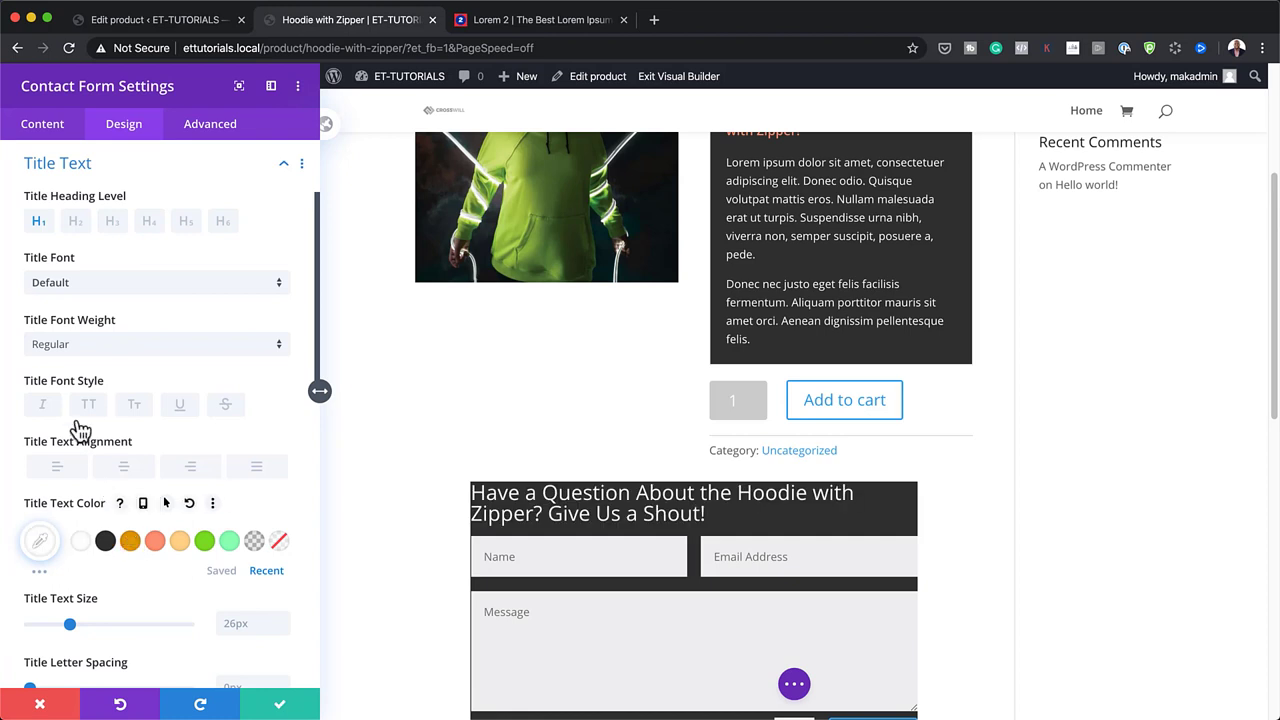
Set the contact form title's font weight to Semi Bold and its text size to 22px.
left_click(28, 347)
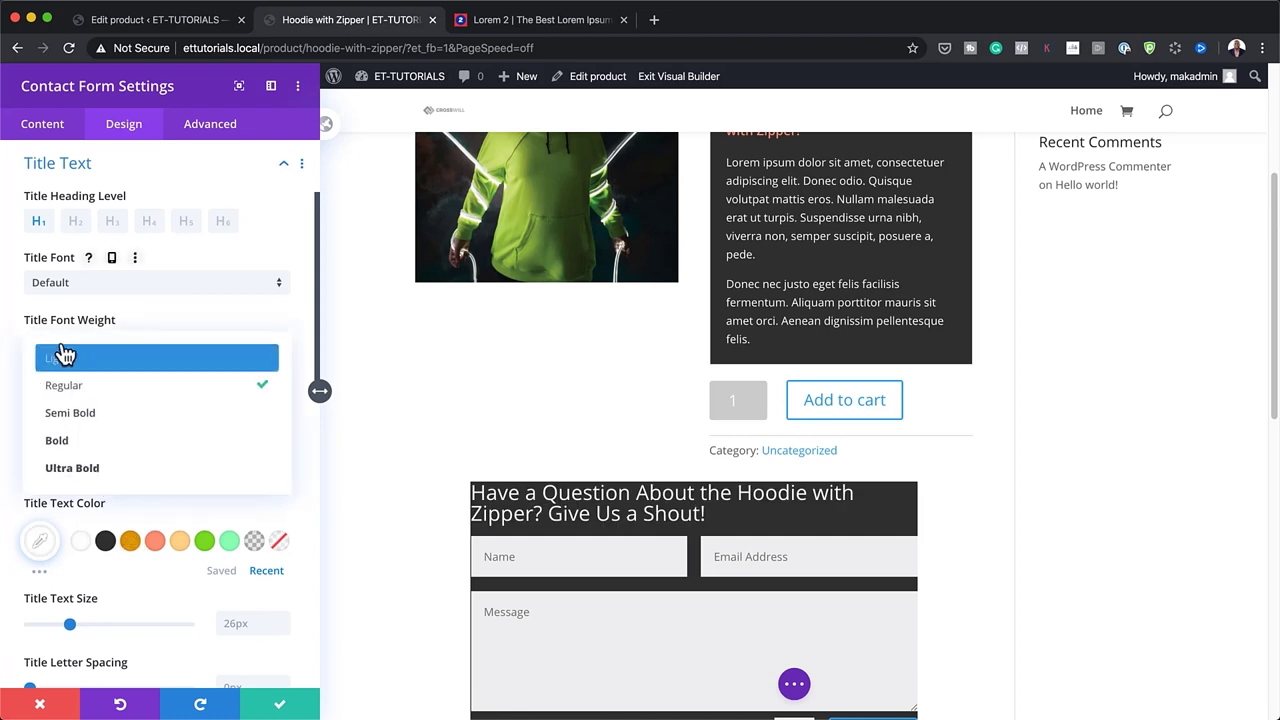
left_click(90, 418)
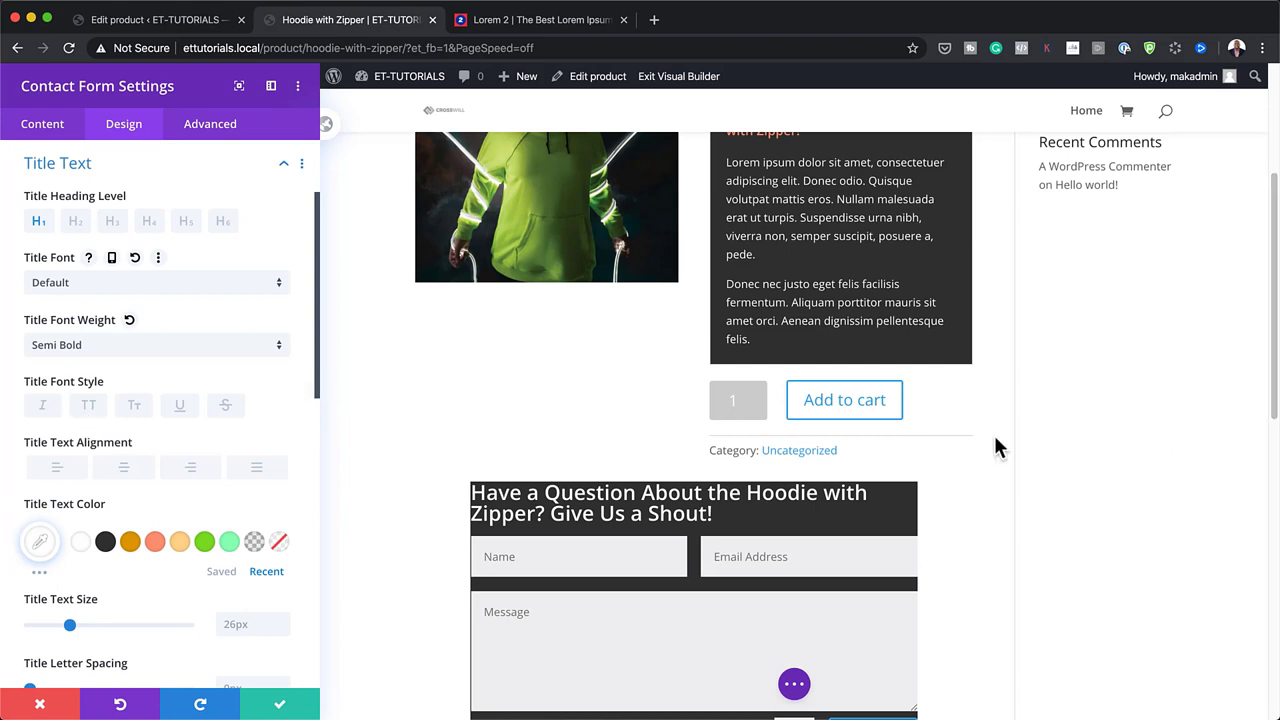
scroll(253, 603, "down", 2)
left_click_drag(70, 588, 63, 589)
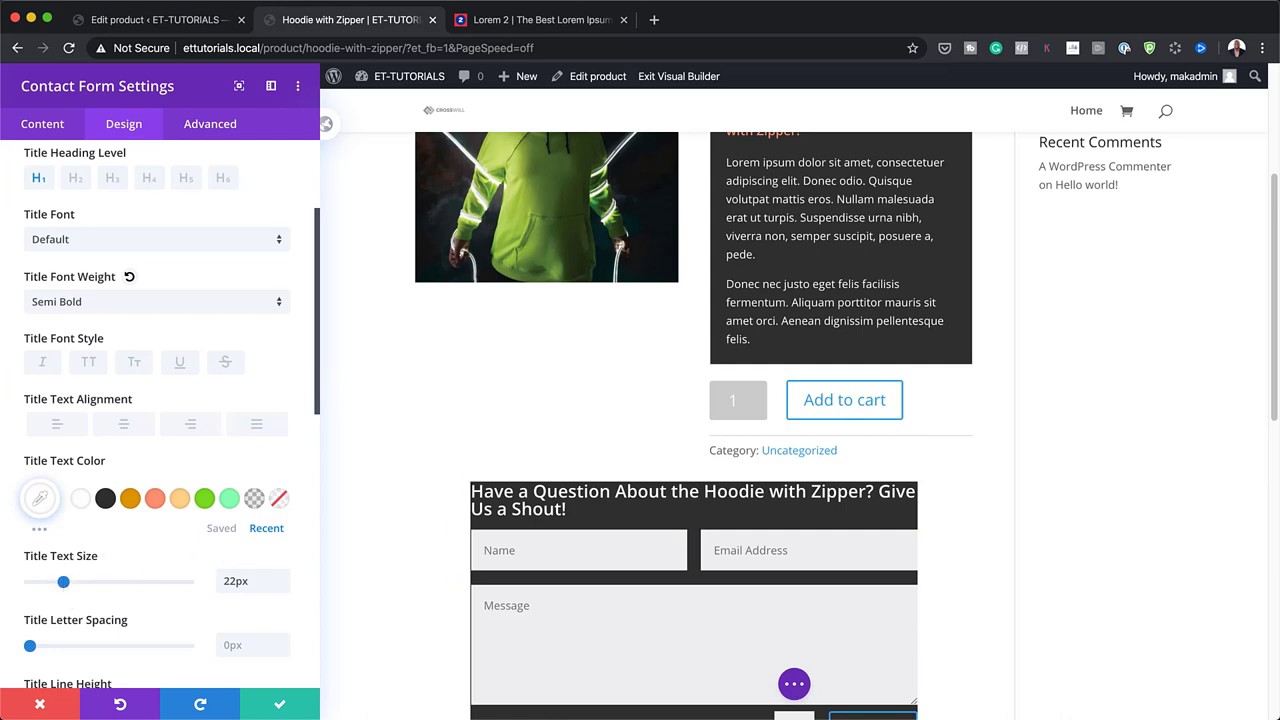
Set the contact form title's line height to 1.3em.
scroll(145, 600, "down", 1)
scroll(140, 605, "down", 3)
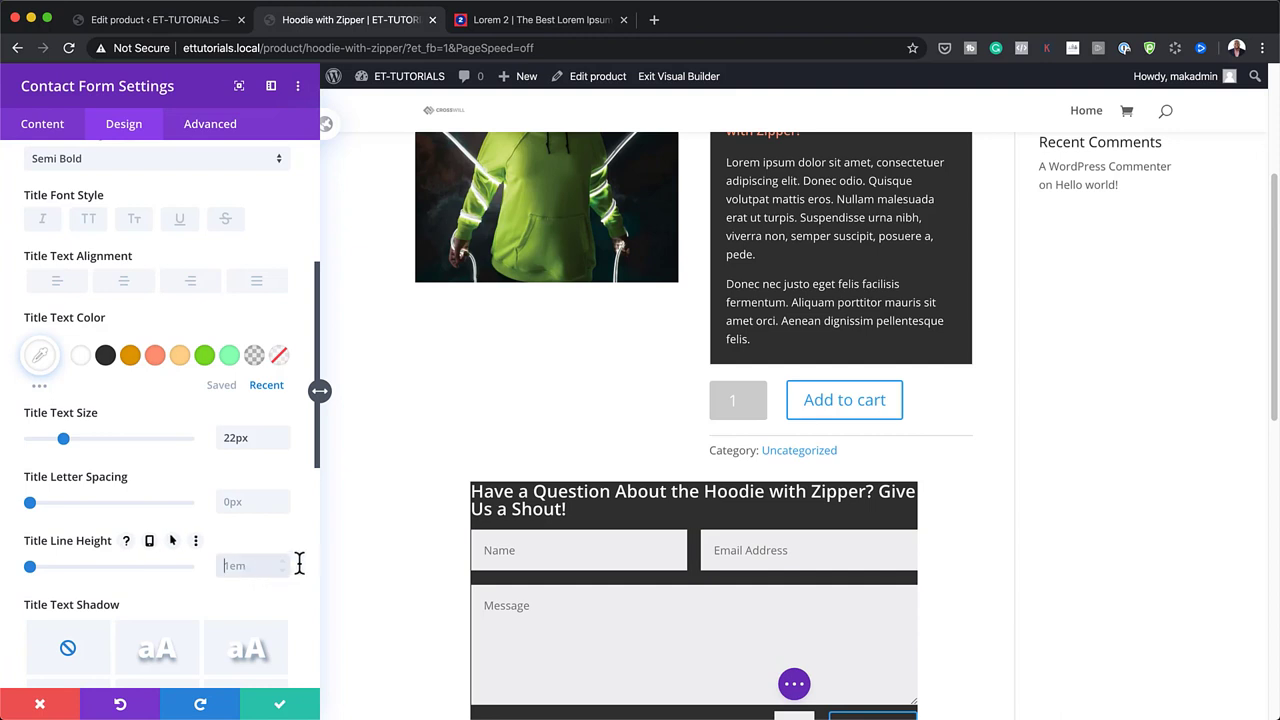
type("1.3em")
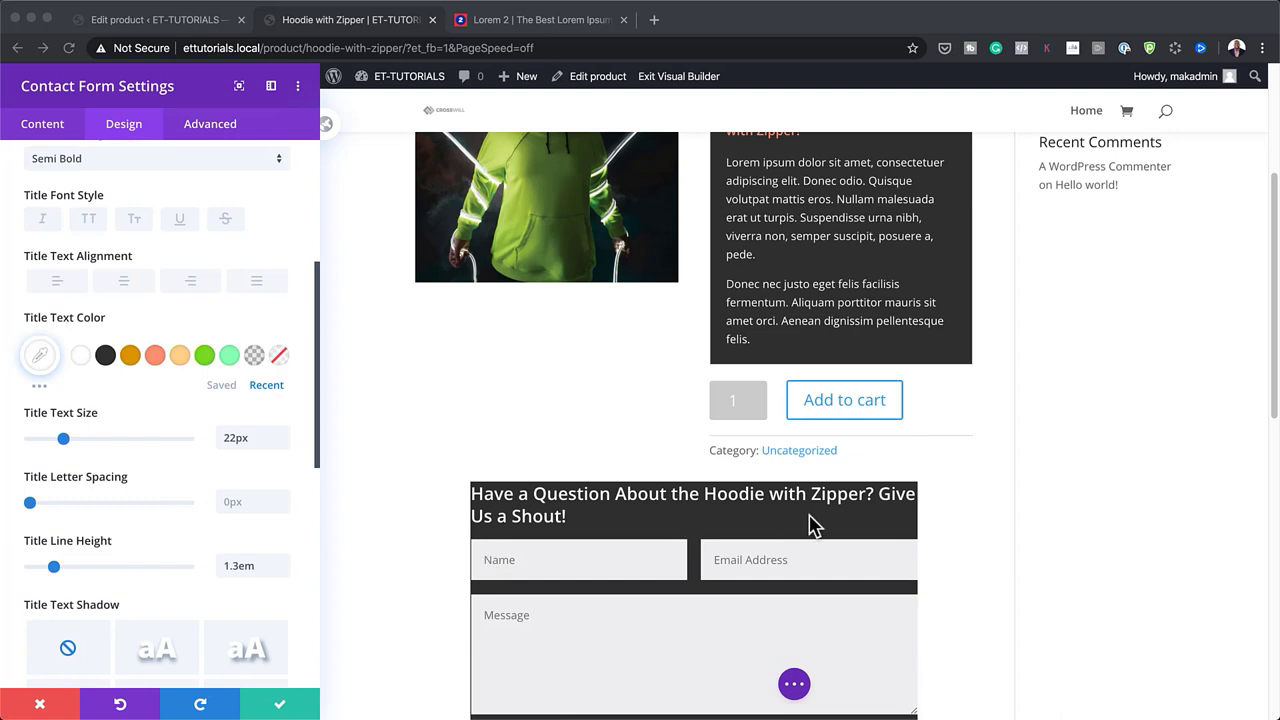
Set the contact form's padding to 3% on all four sides and save the module settings.
scroll(179, 630, "down", 4)
scroll(177, 628, "down", 2)
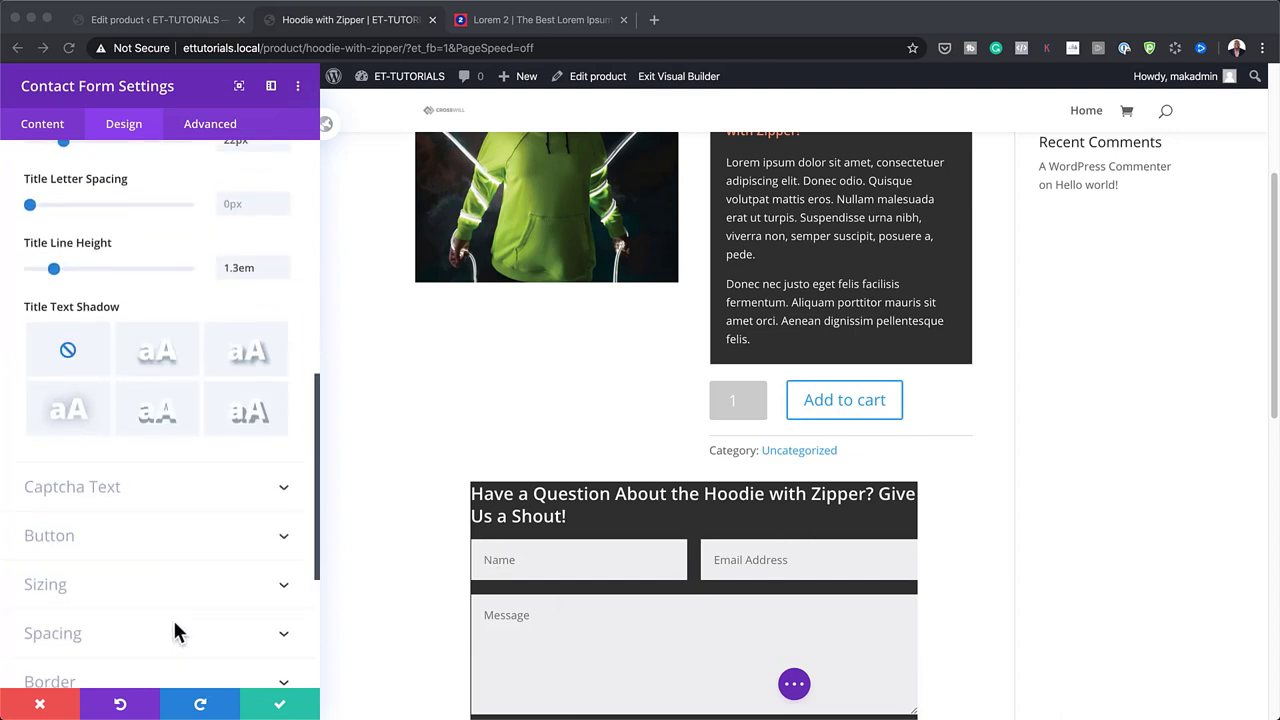
left_click(50, 636)
left_click(49, 319)
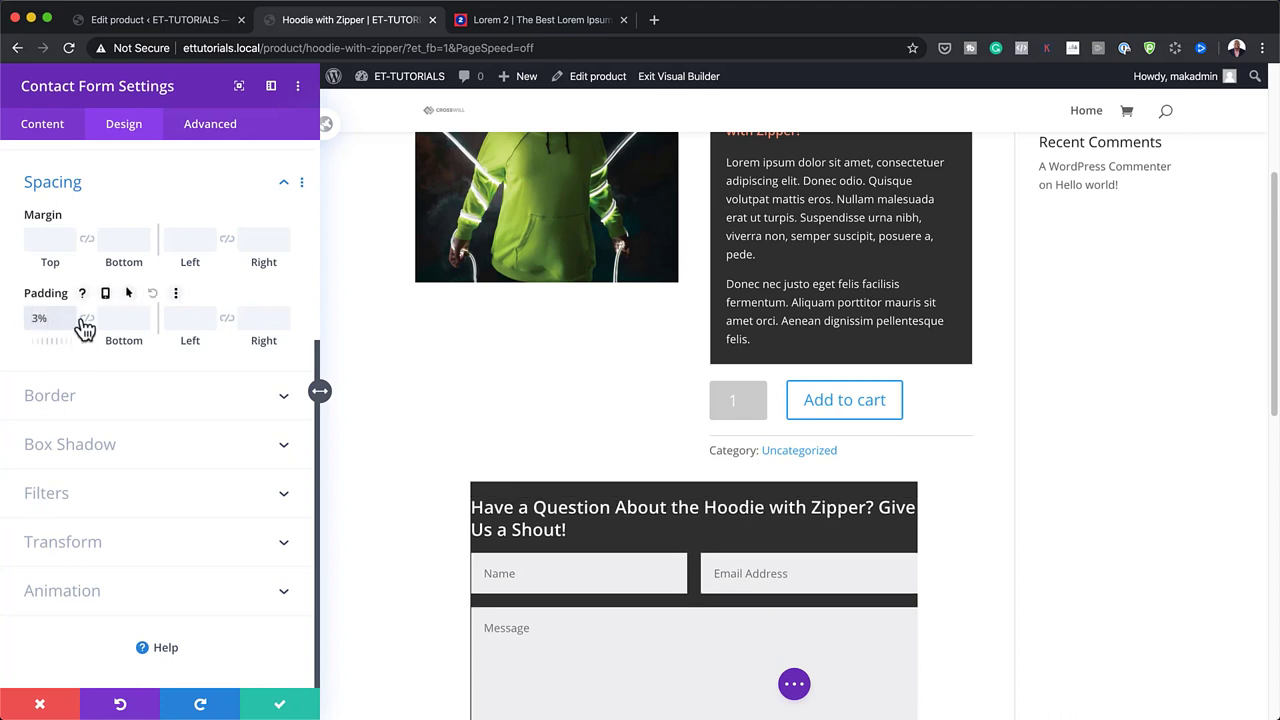
left_click(88, 319)
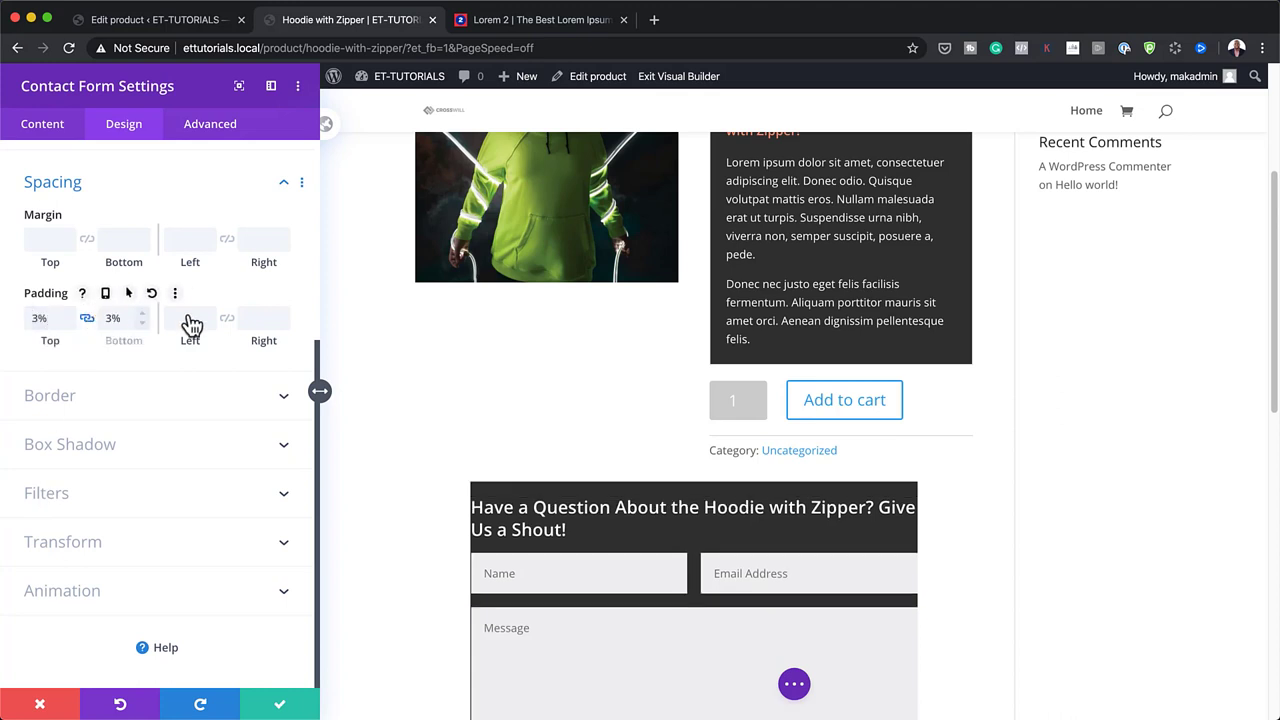
left_click(190, 318)
type("3%")
left_click(227, 318)
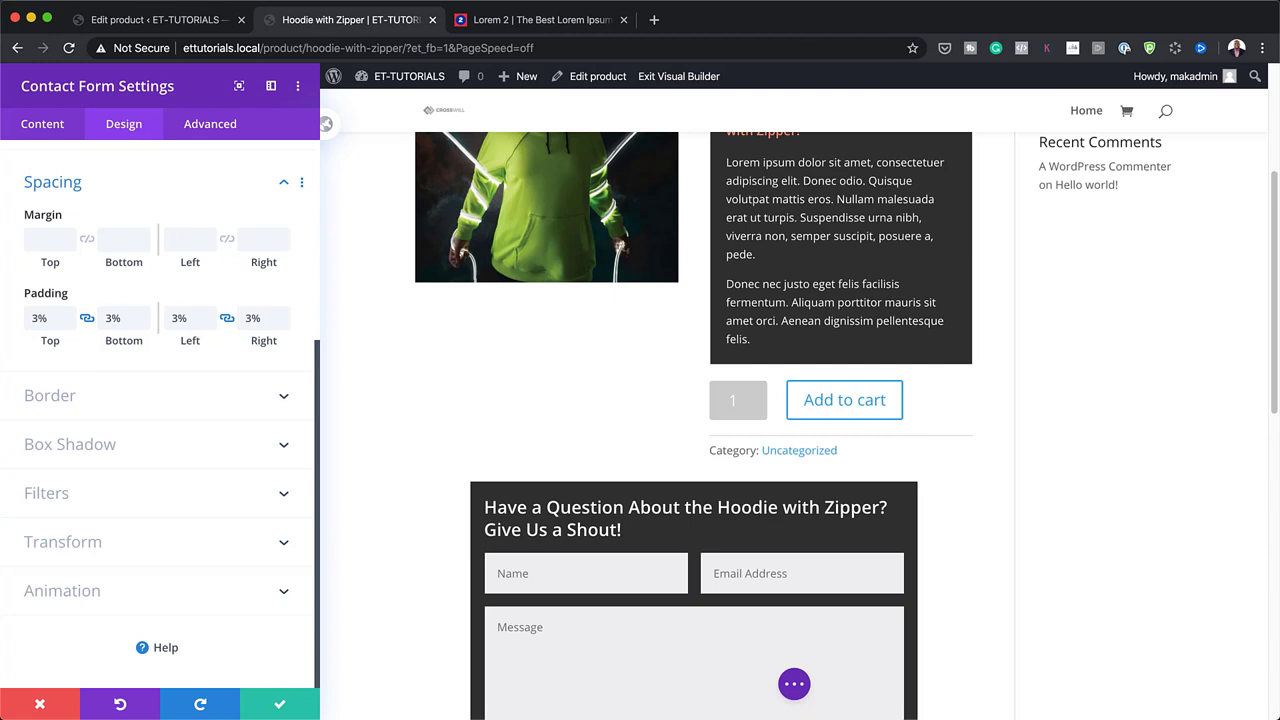
left_click(279, 702)
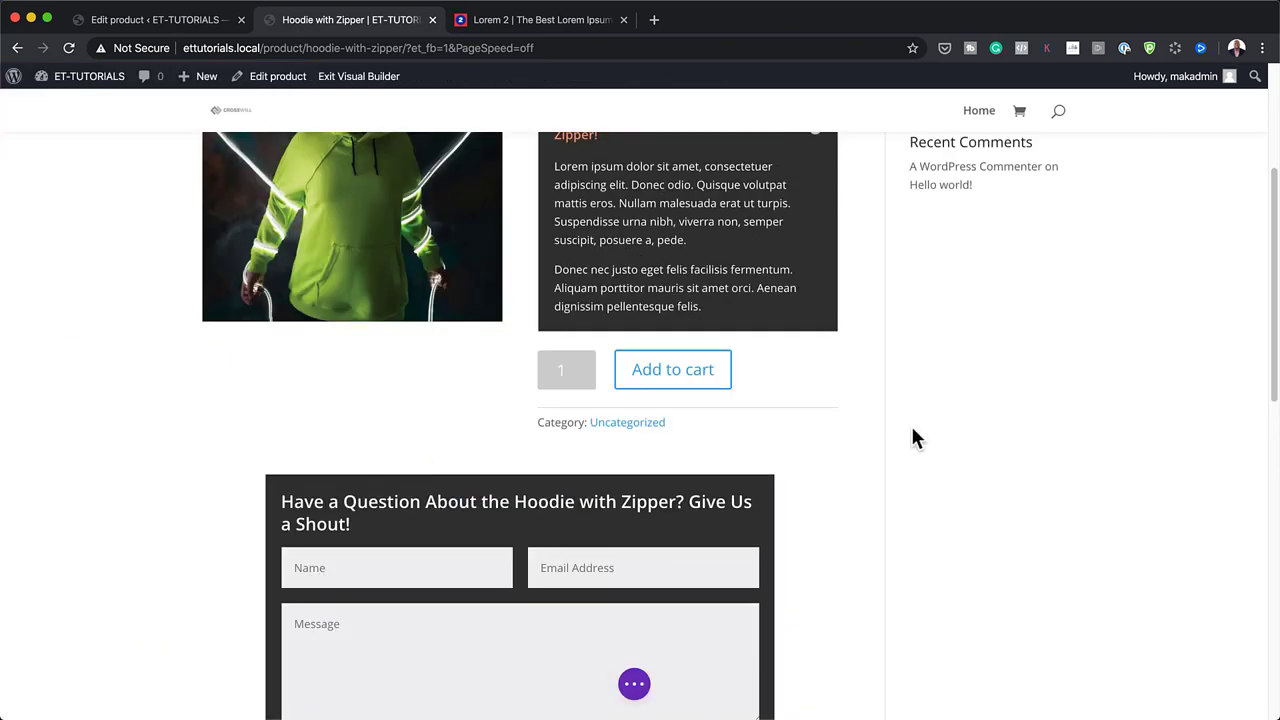
Insert a Text module below the product title and set its body to the Product Price dynamic content.
scroll(780, 400, "up", 3)
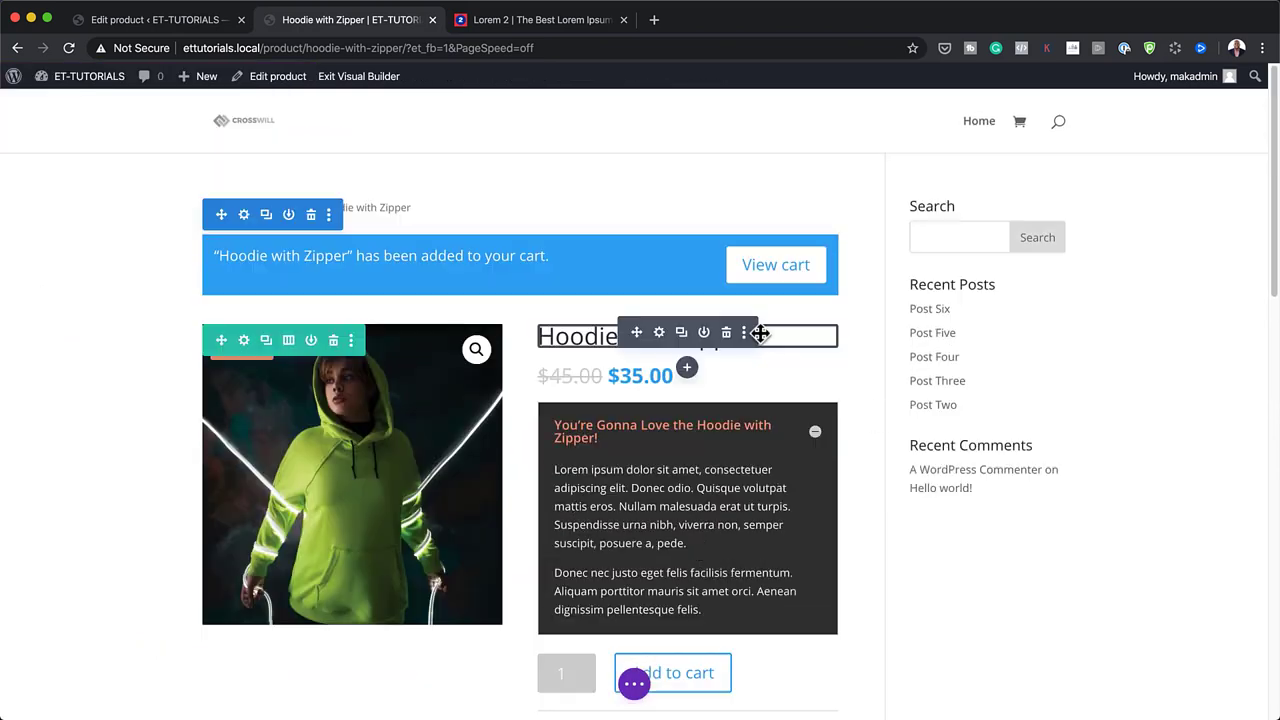
left_click(688, 369)
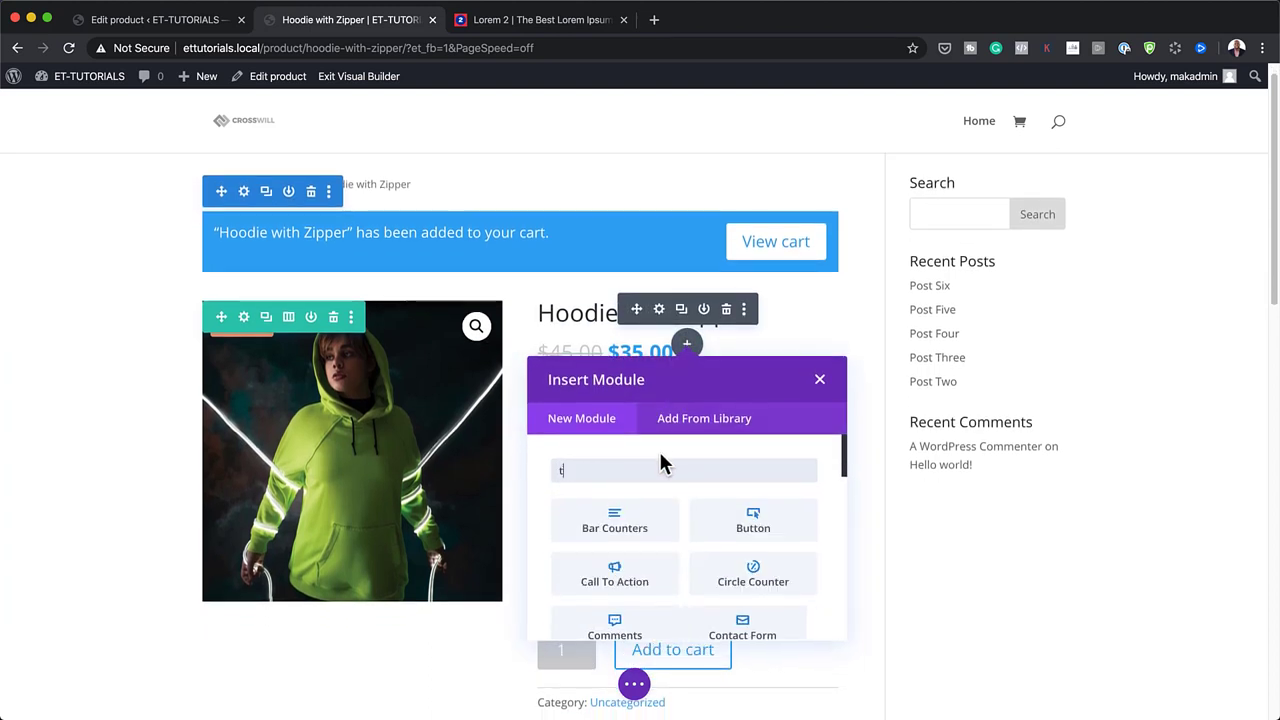
type("text")
left_click(641, 535)
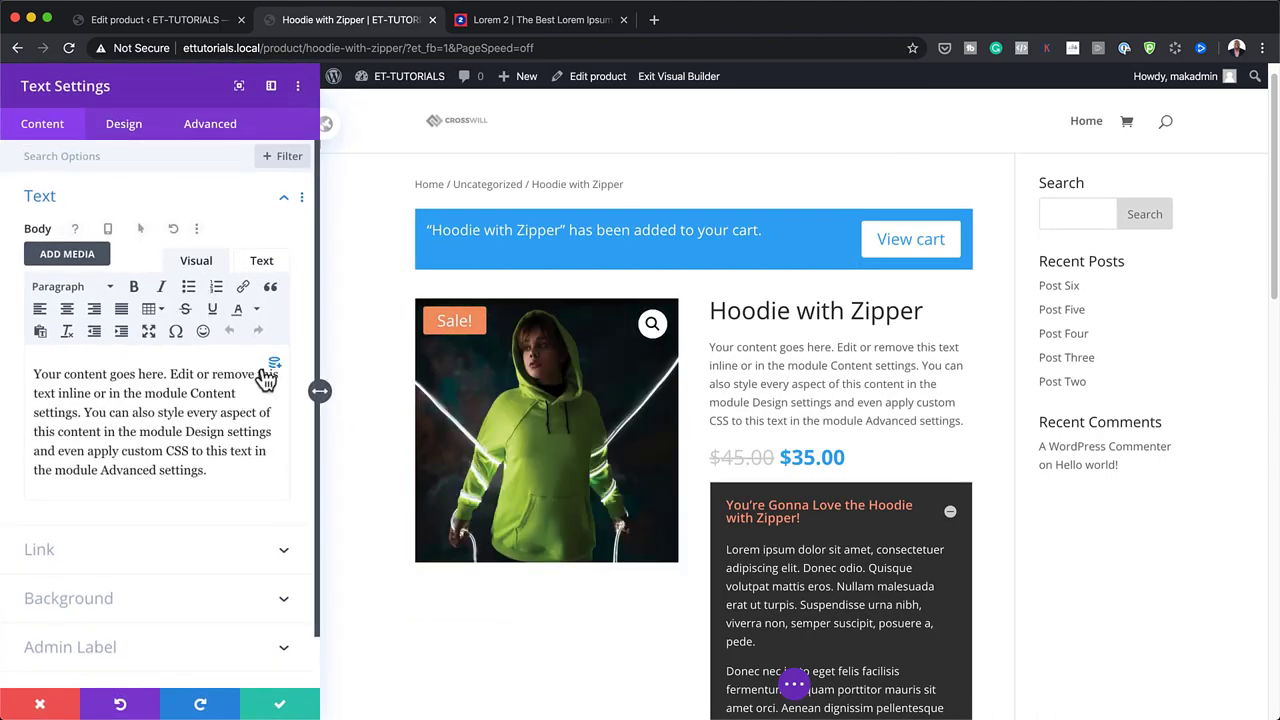
left_click(274, 366)
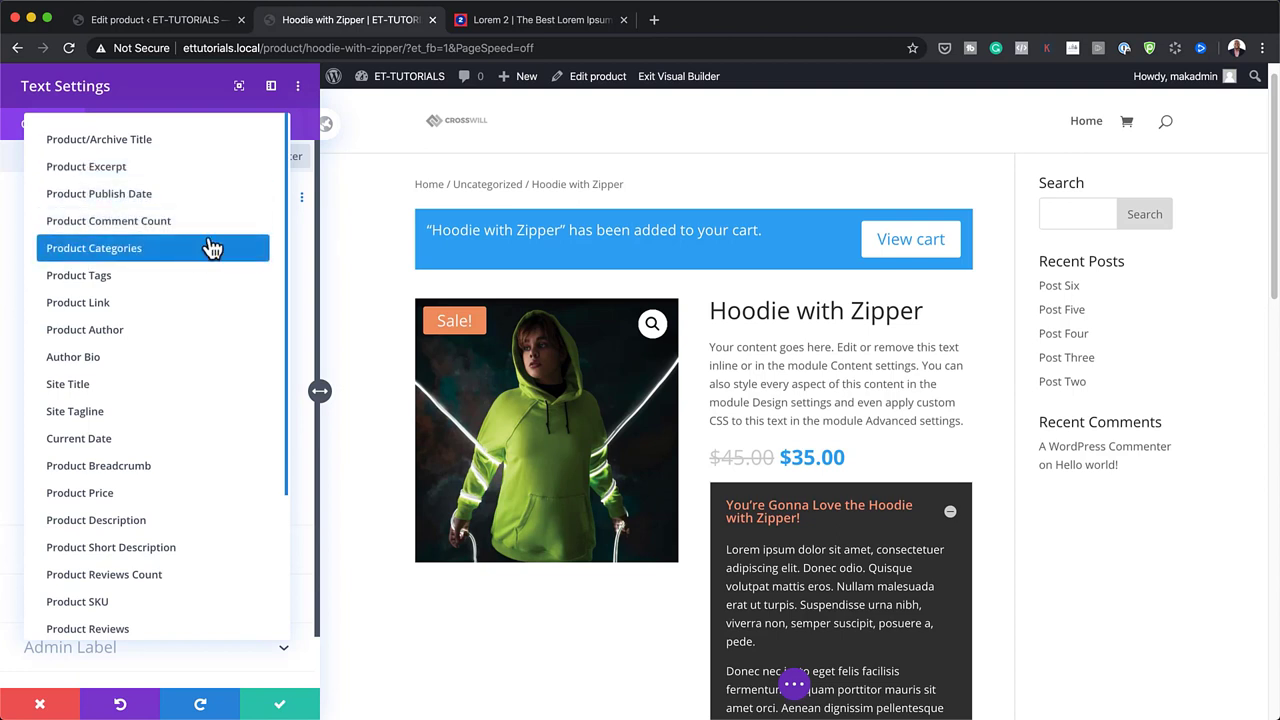
left_click(115, 494)
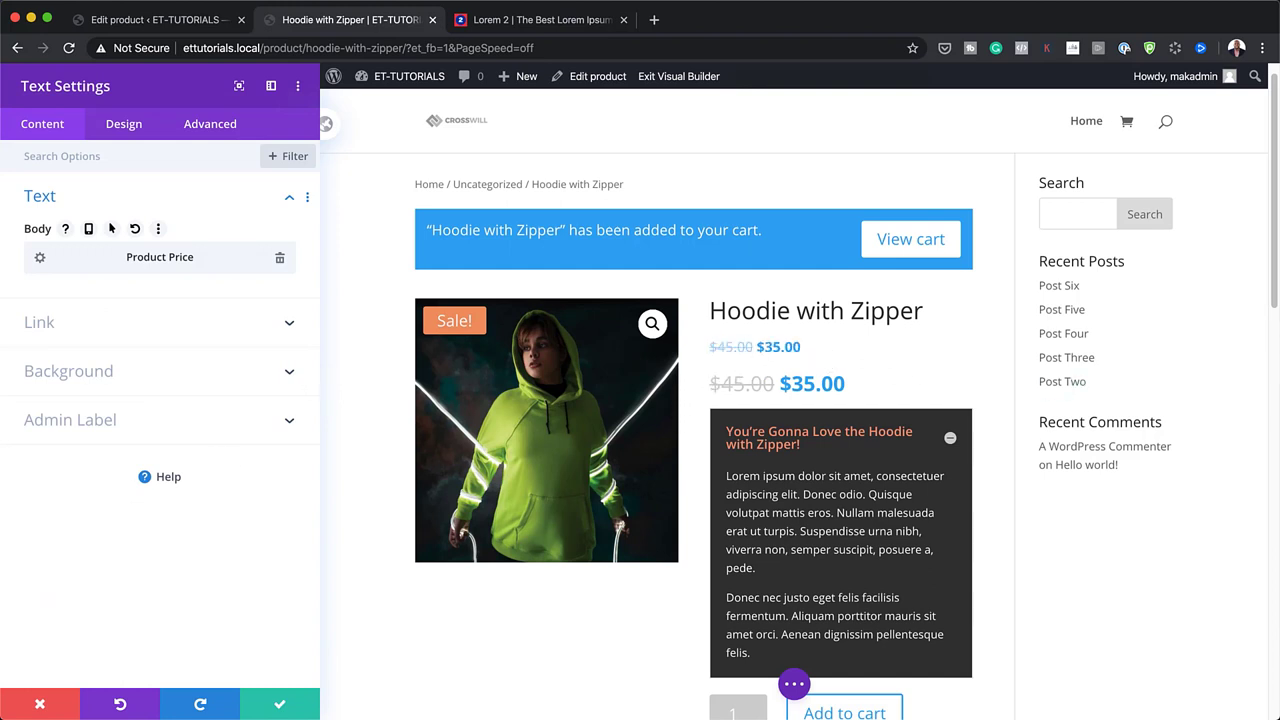
Add "Price:" before and "(plus FREE shipping)" after the dynamic product price in the Text module.
left_click(41, 261)
left_click(137, 326)
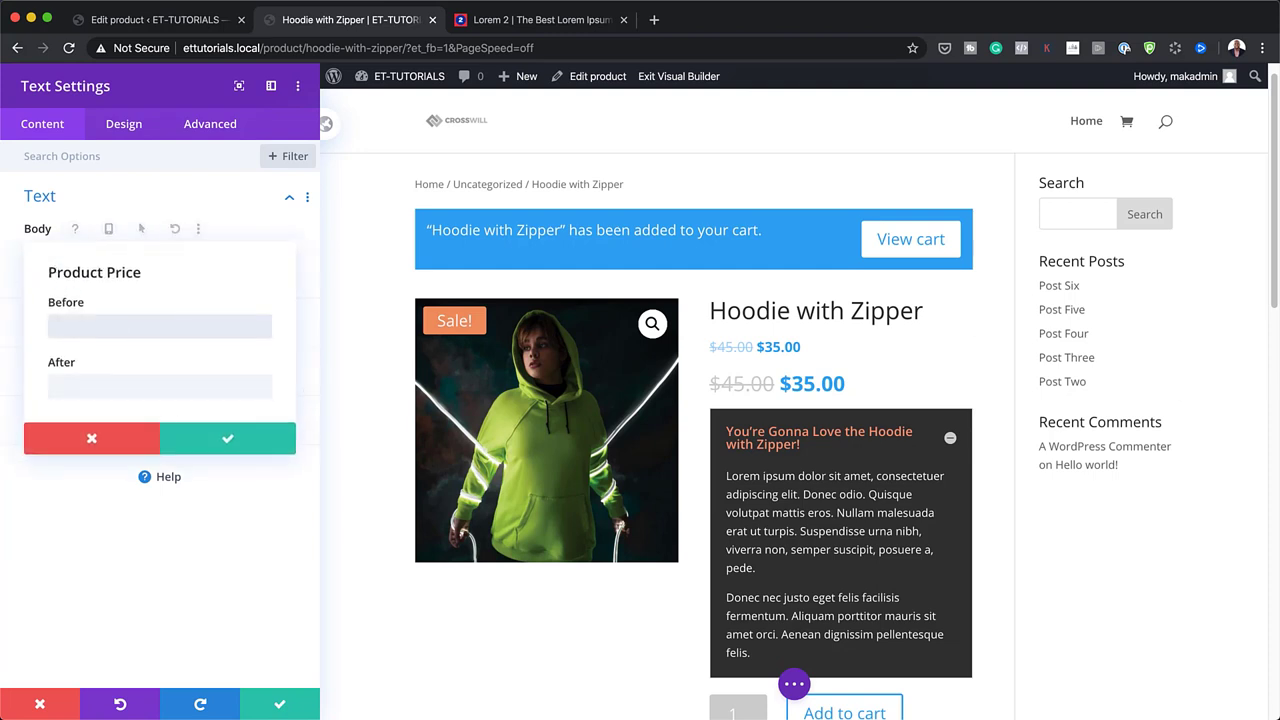
key("super+Tab")
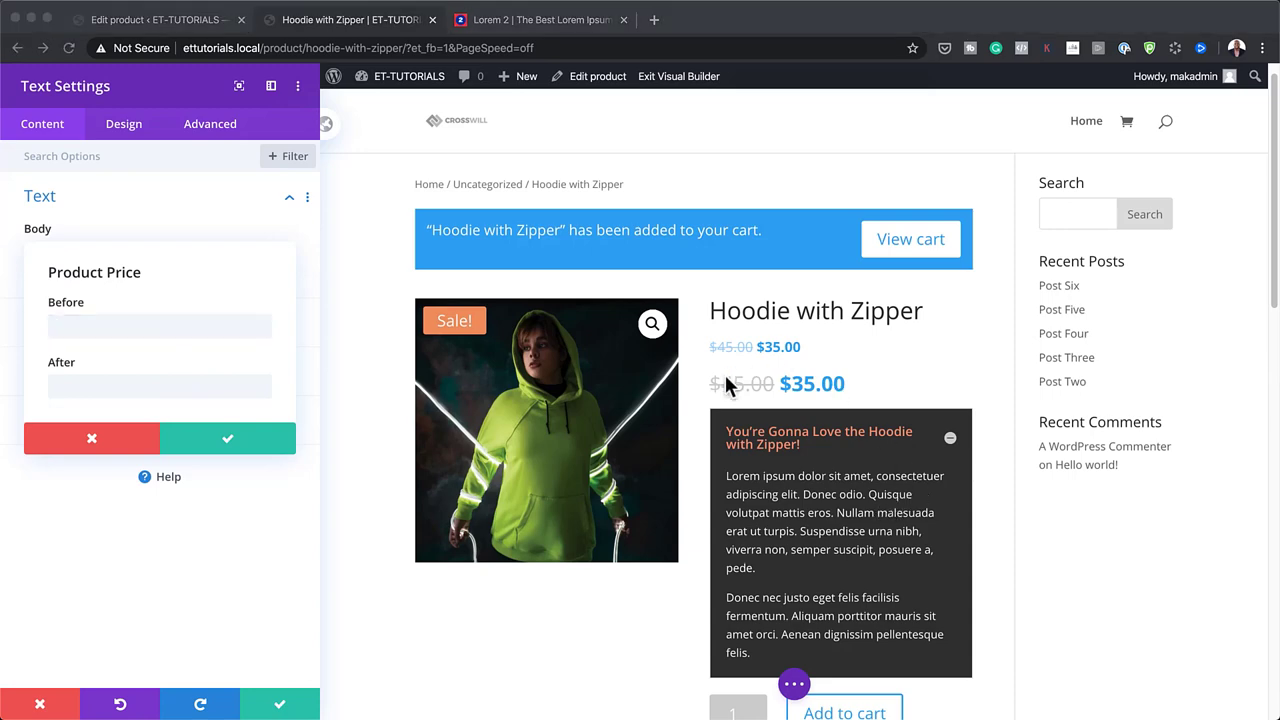
left_click(79, 326)
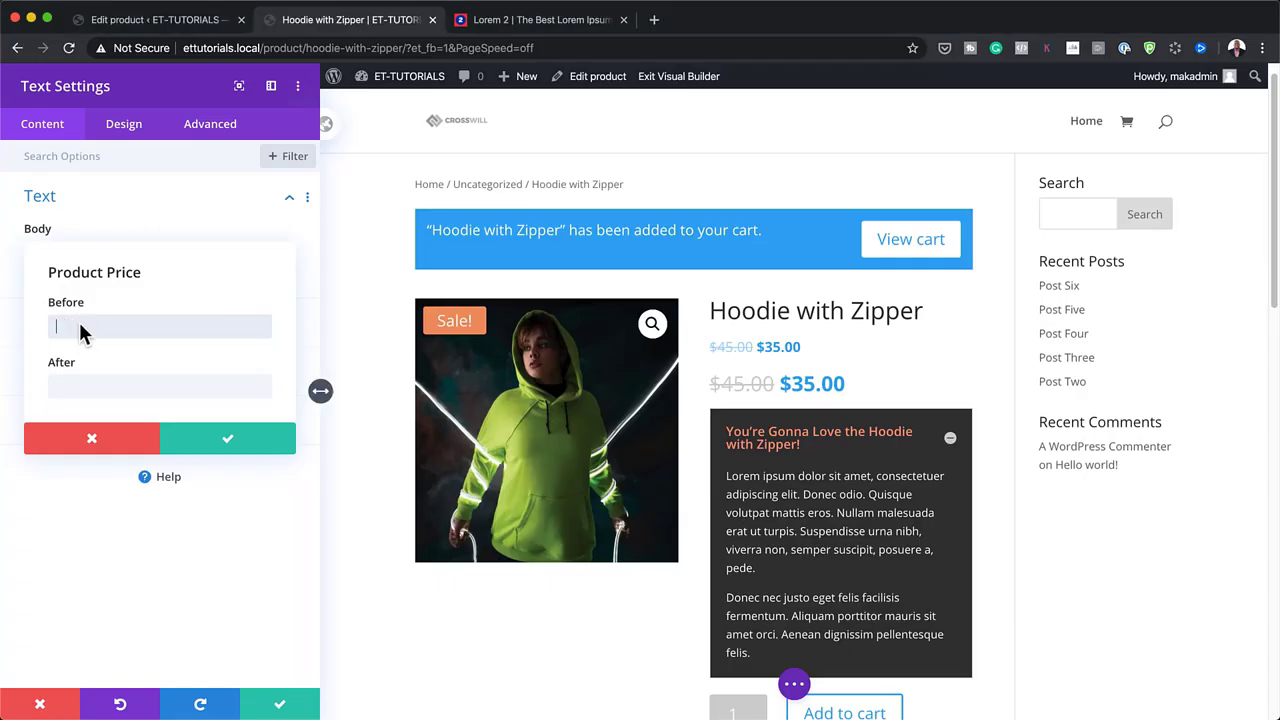
type("Price:")
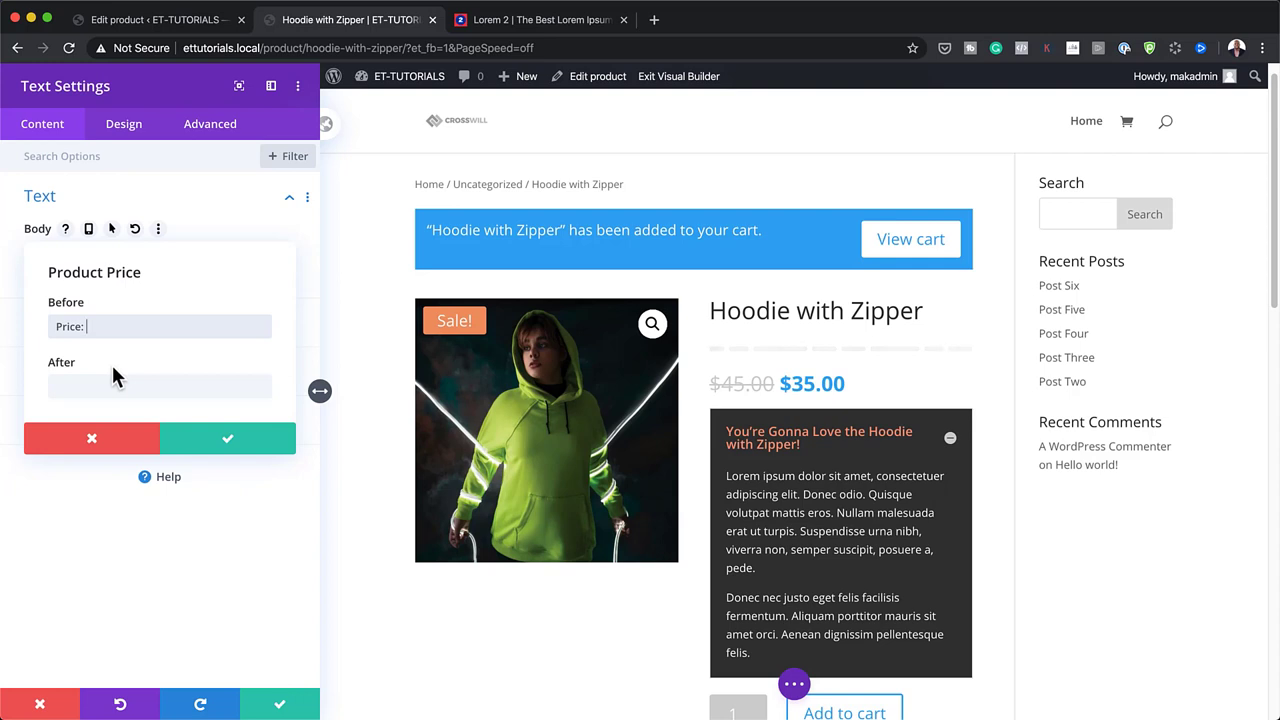
left_click(112, 384)
key("super+Tab")
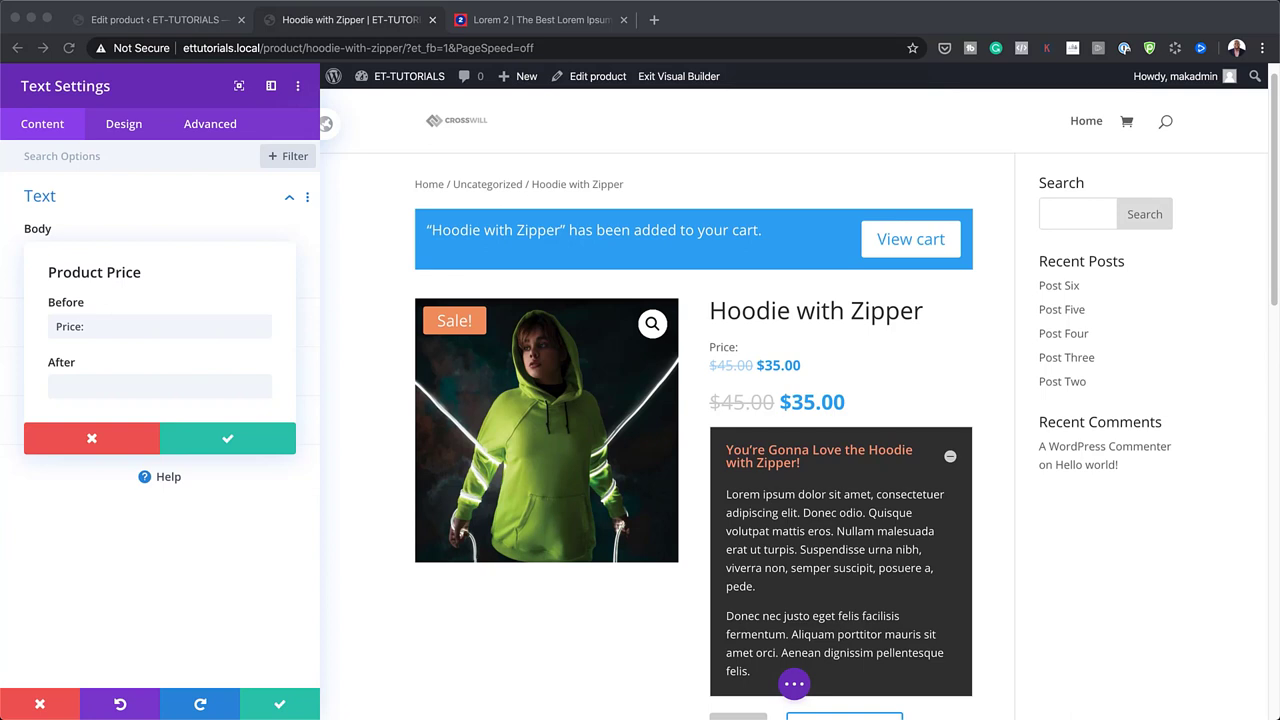
left_click(170, 384)
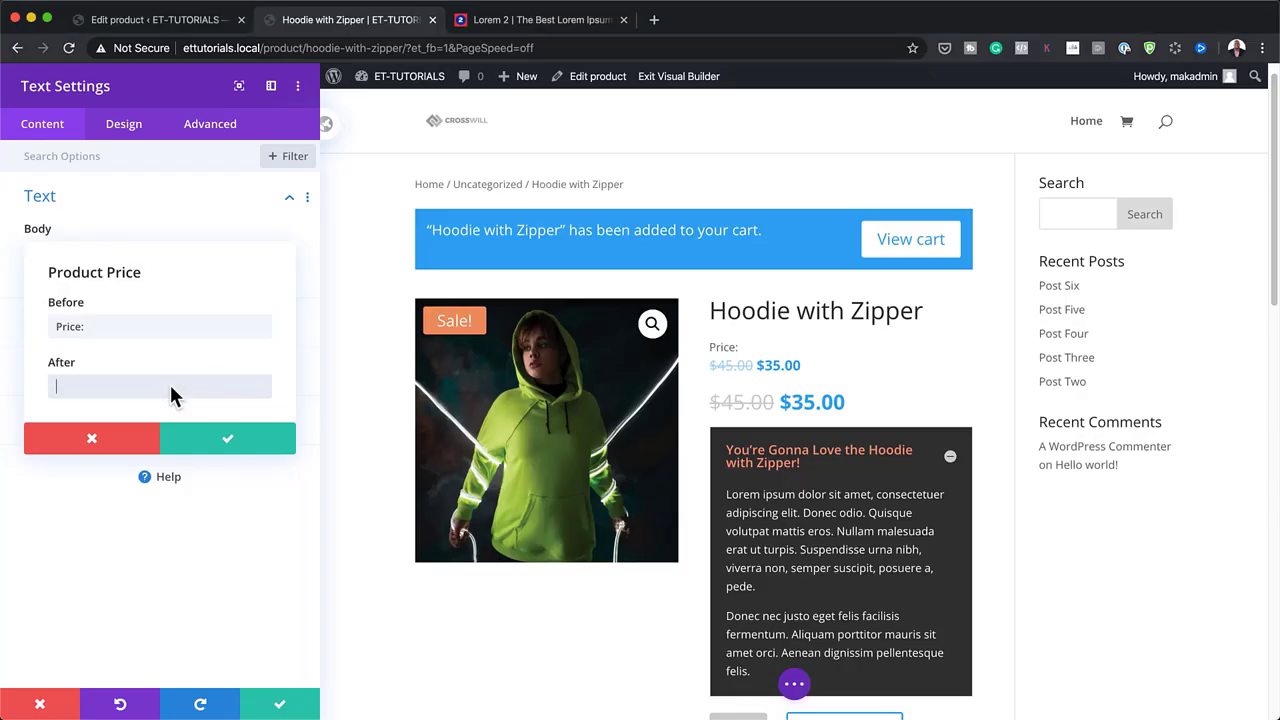
type("(plus FREE shipping)")
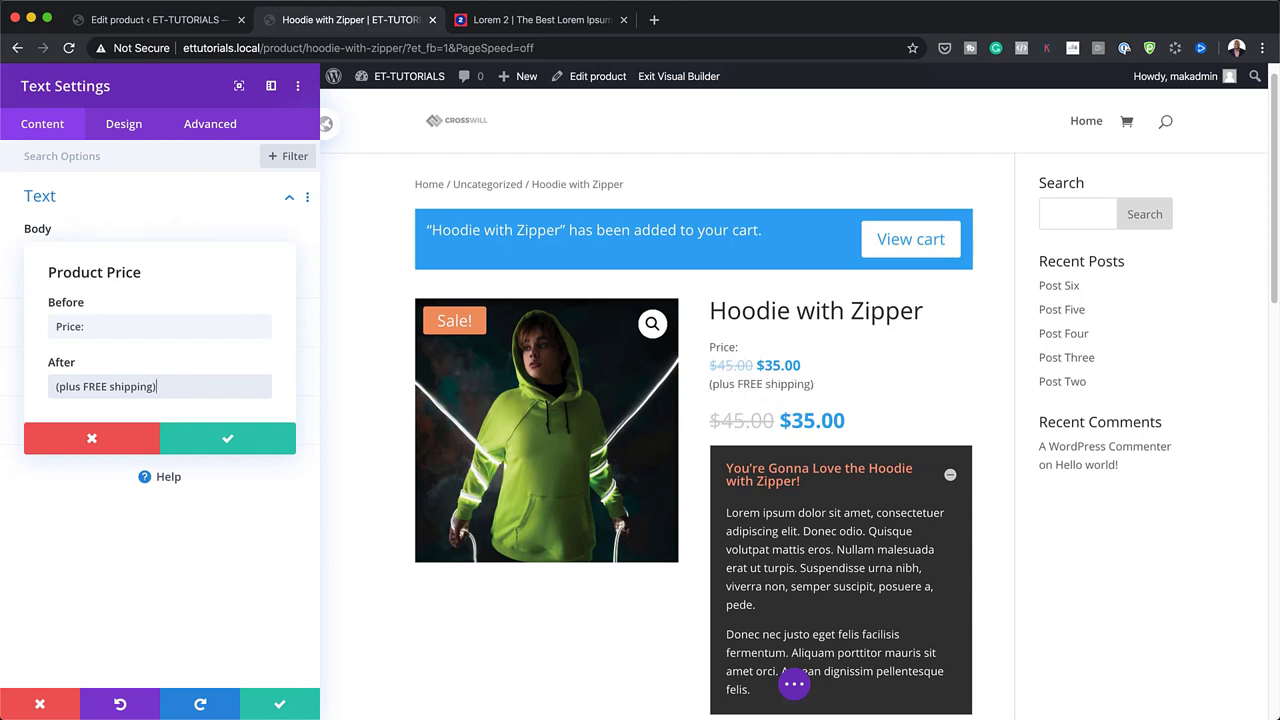
Save the dynamic price Text module with its before and after text, and delete the original price module beneath it.
left_click(230, 440)
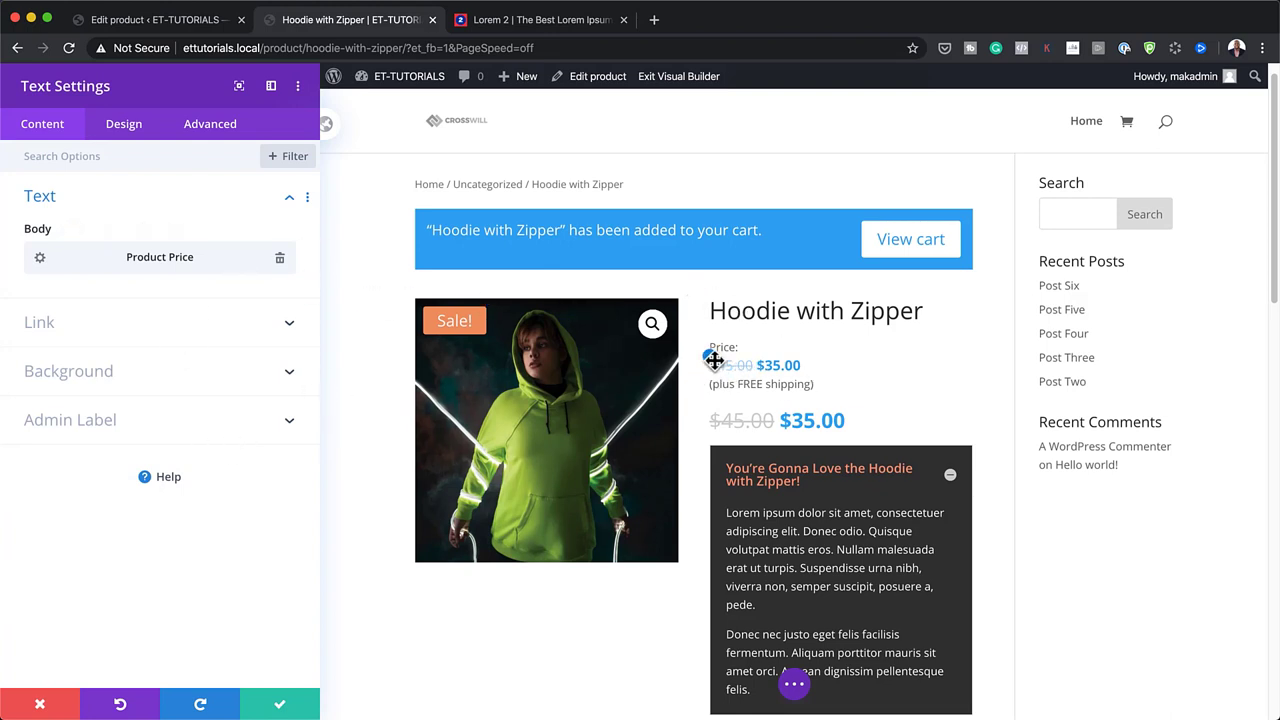
left_click(272, 703)
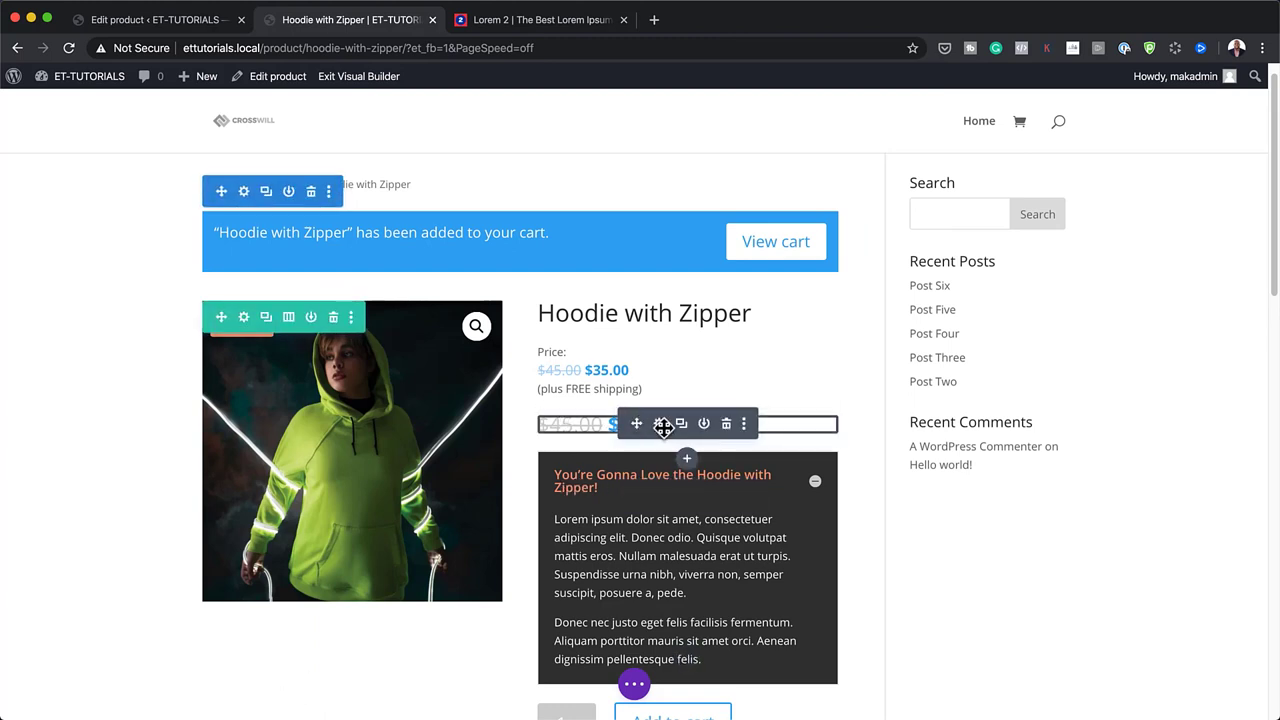
left_click(727, 425)
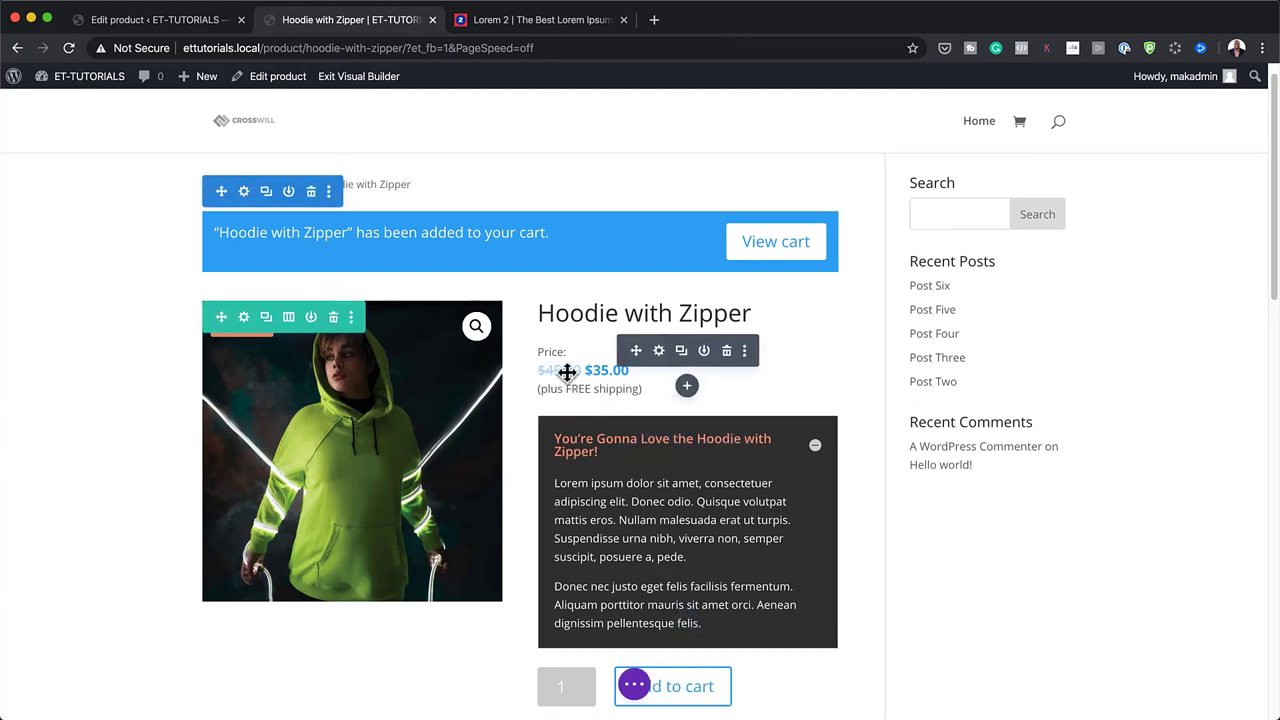
Set the price Text module's text color to the saved black swatch and save the module settings.
left_click(659, 351)
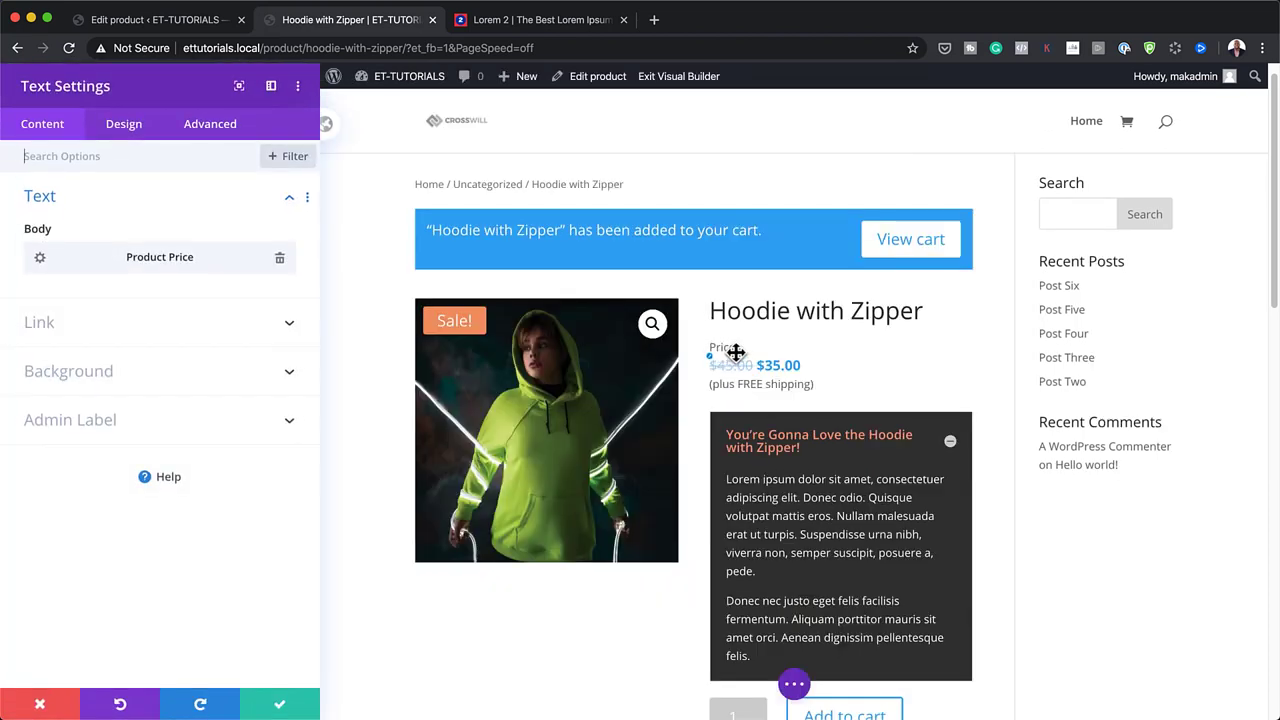
left_click(119, 130)
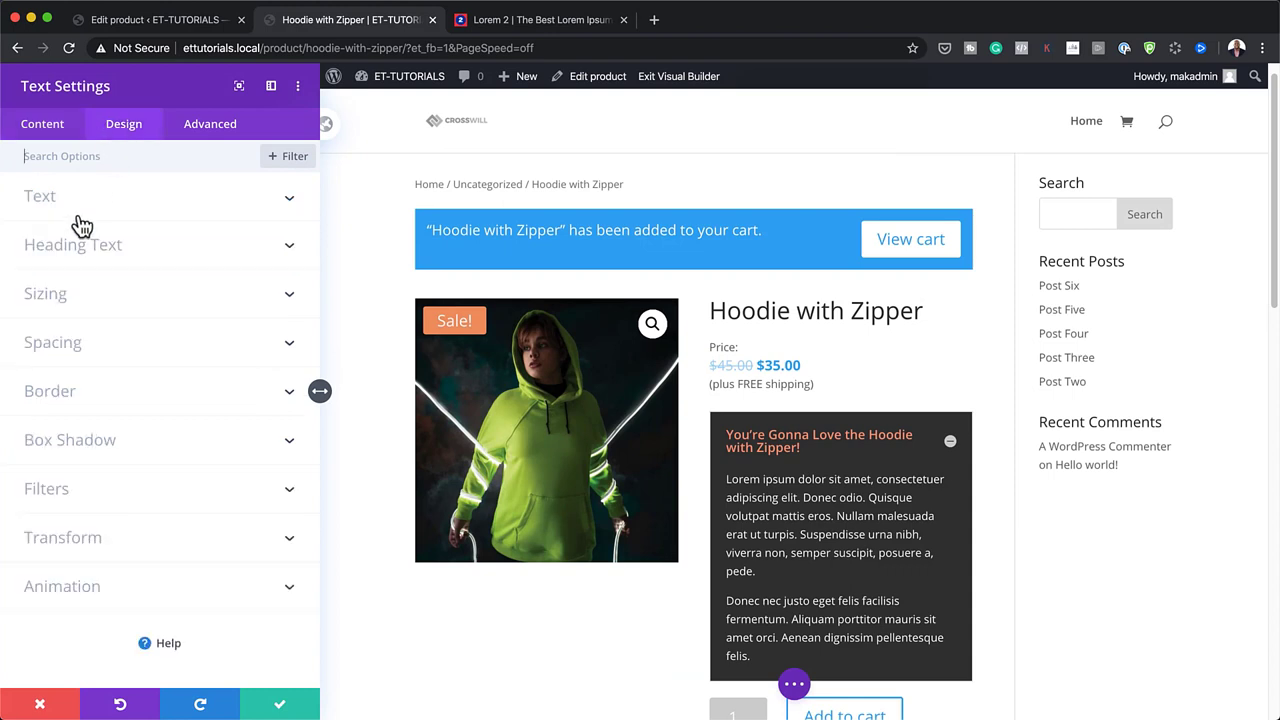
left_click(712, 365)
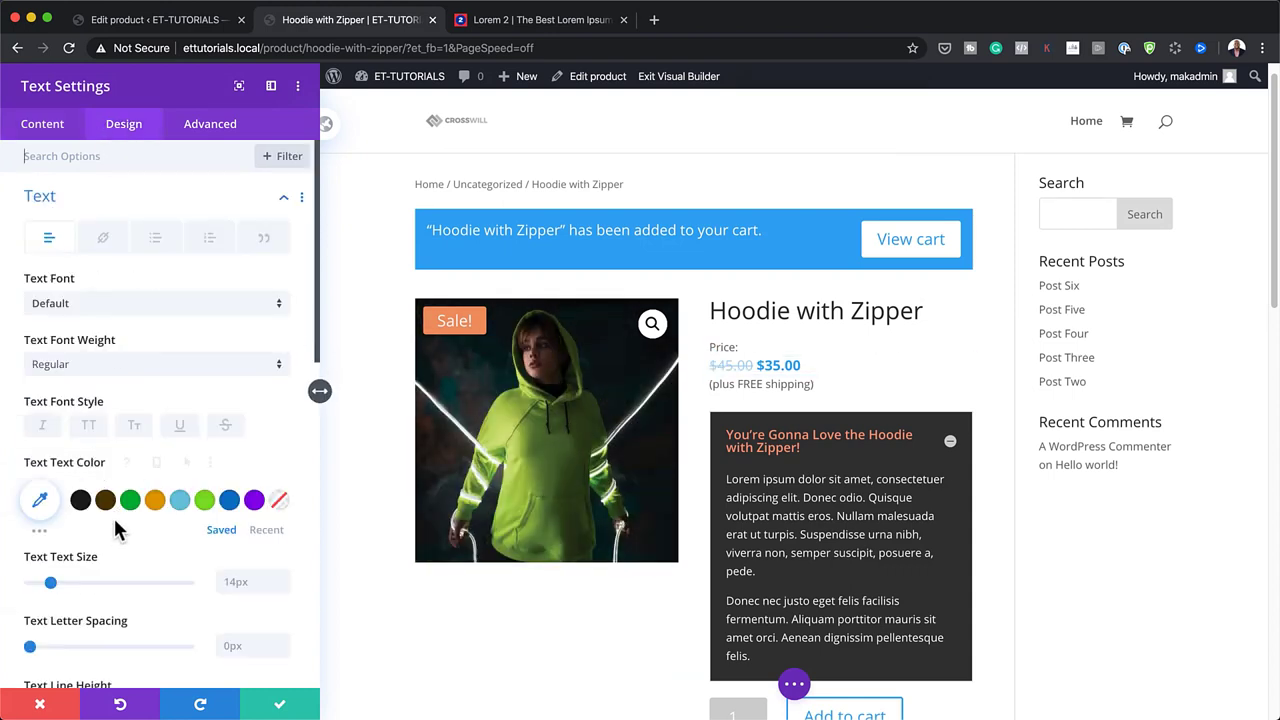
left_click(81, 507)
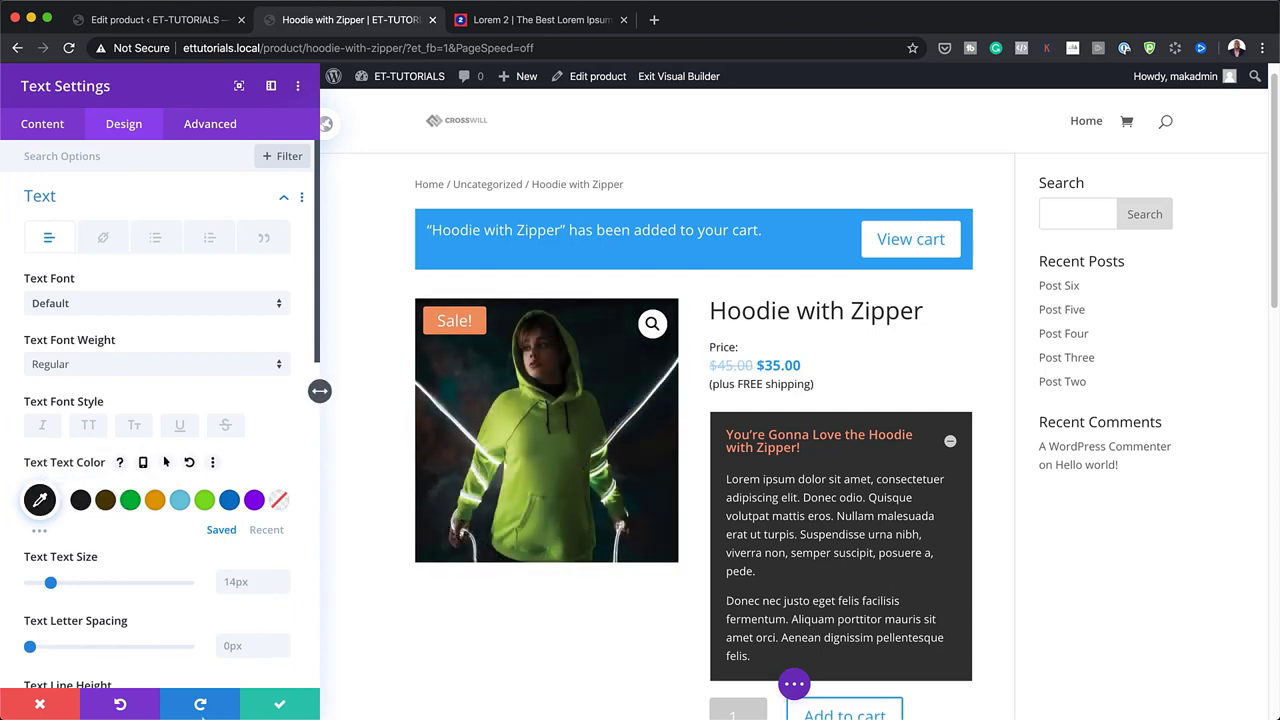
left_click(280, 704)
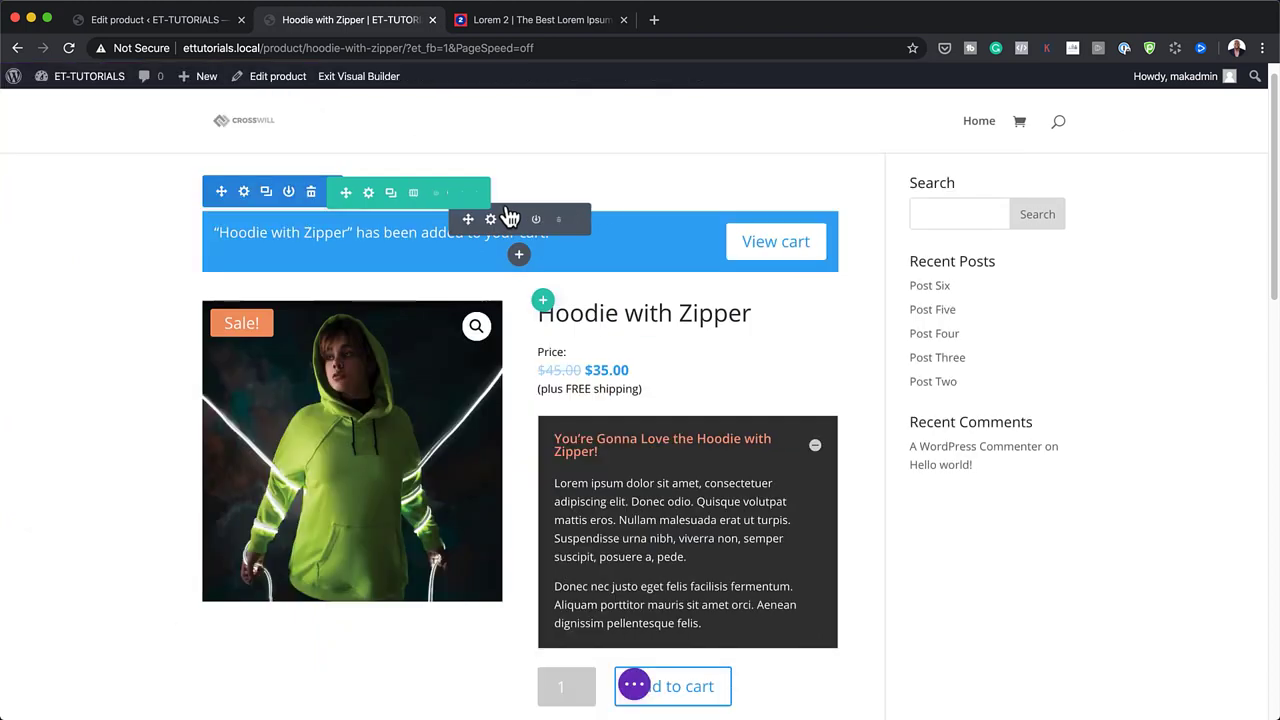
Exit the Visual Builder with all changes saved, and expand the description toggle on the live product page.
left_click(381, 89)
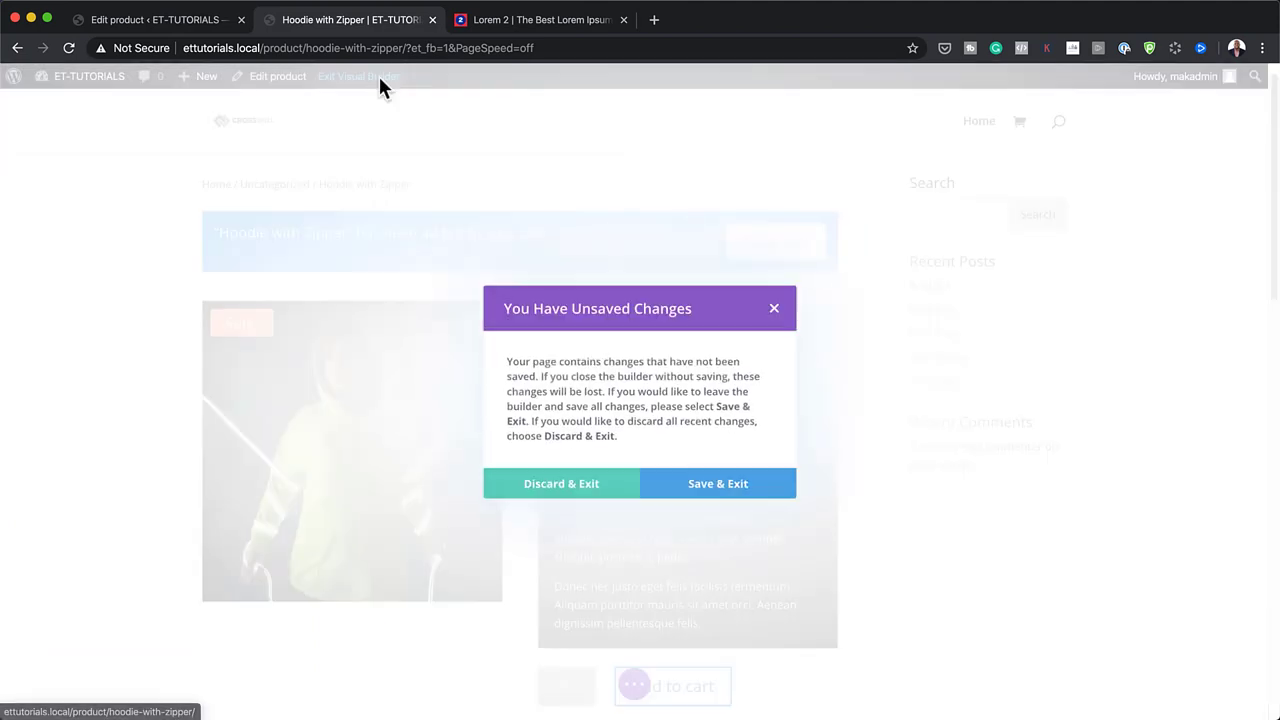
left_click(739, 492)
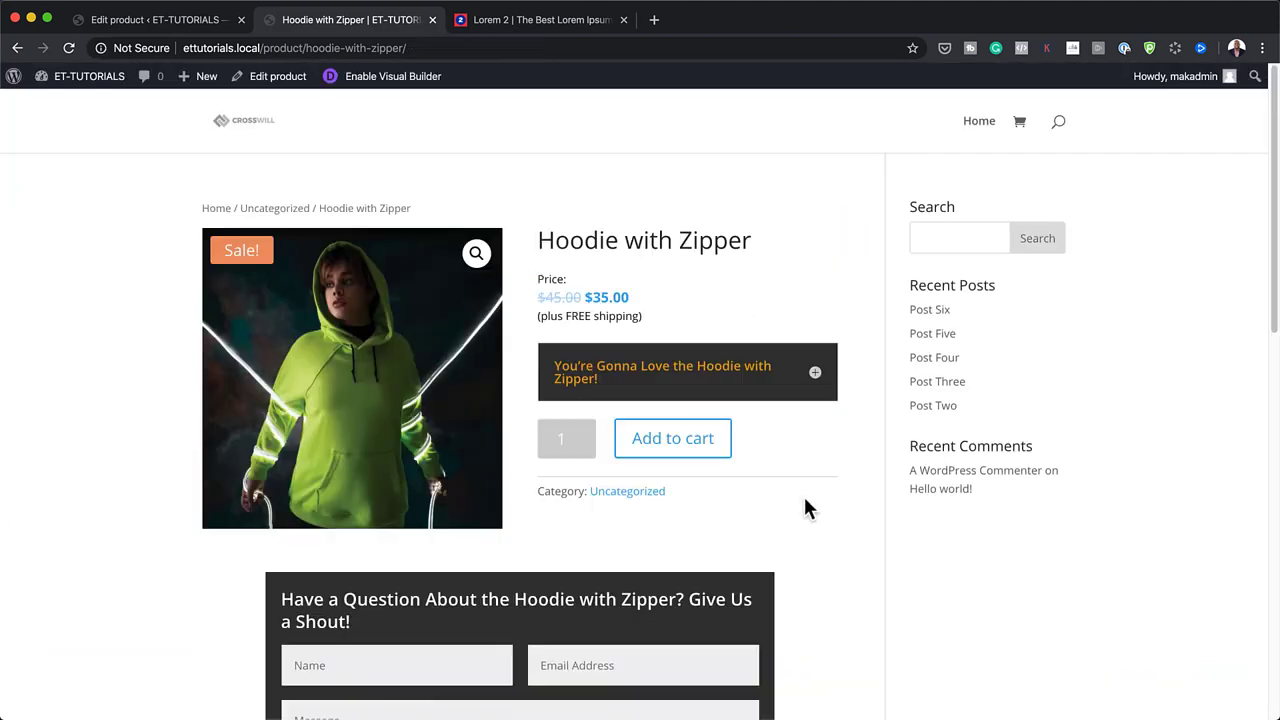
scroll(823, 457, "down", 2)
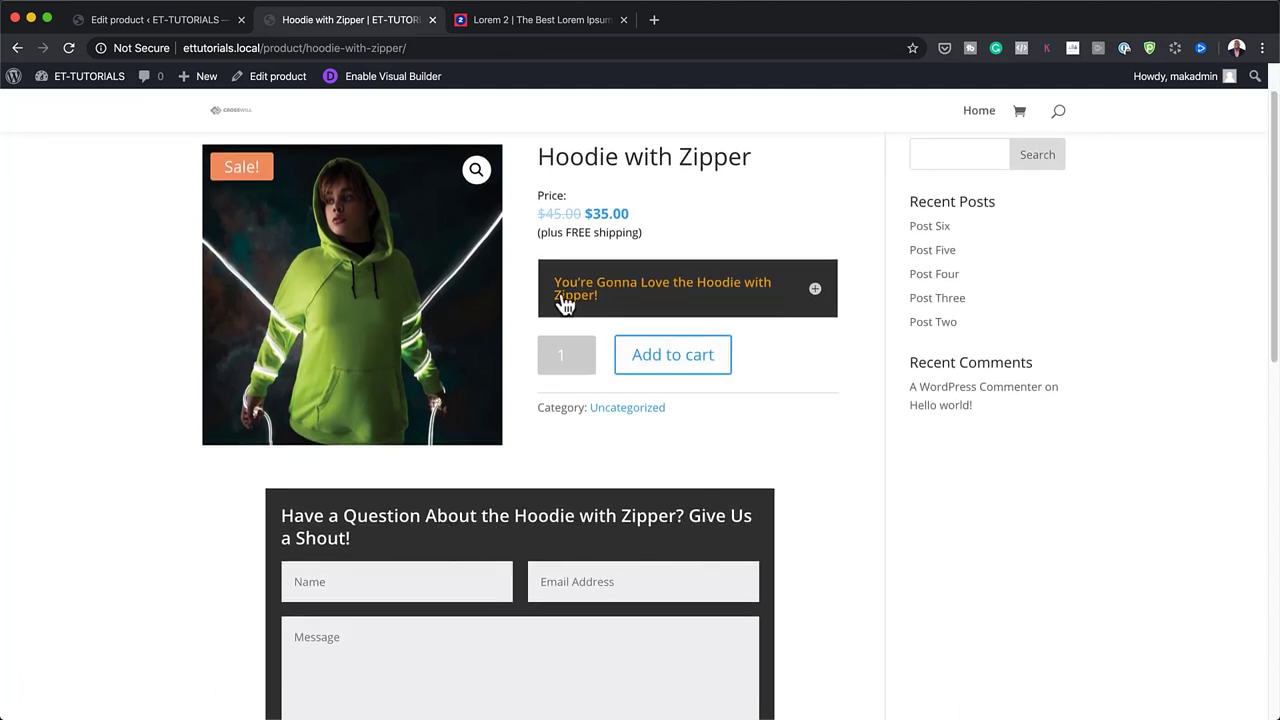
left_click(823, 290)
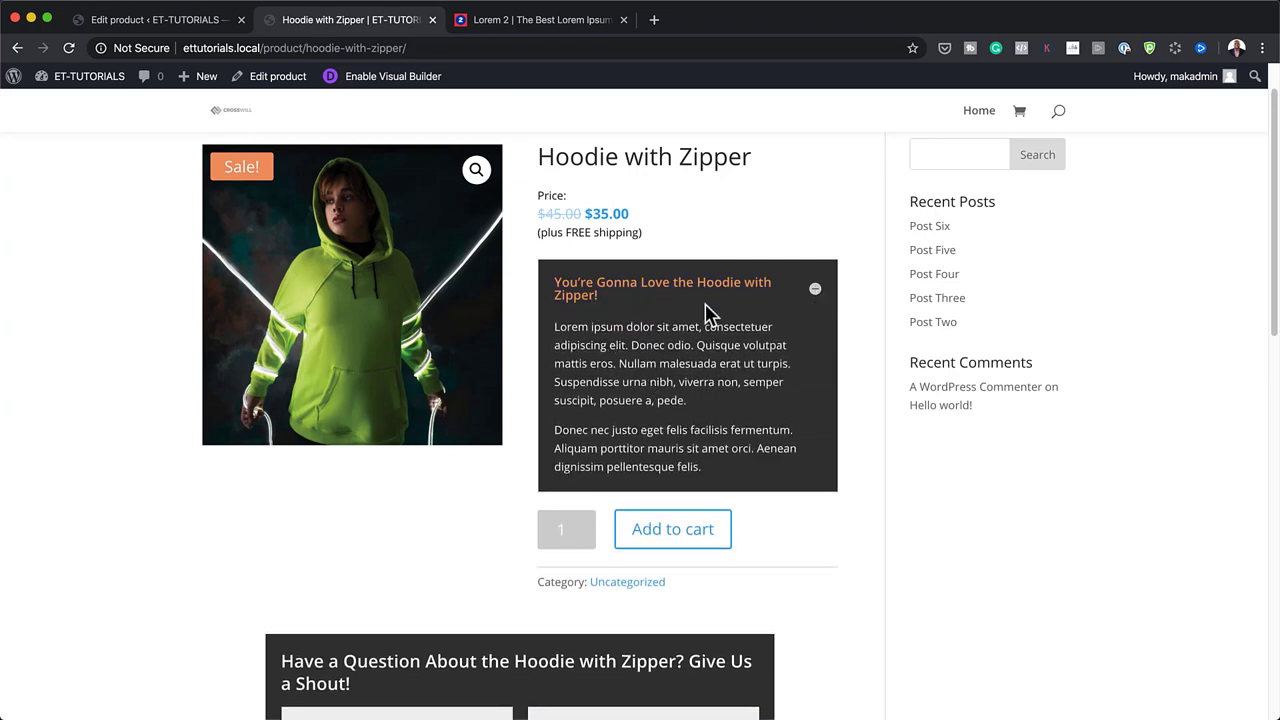